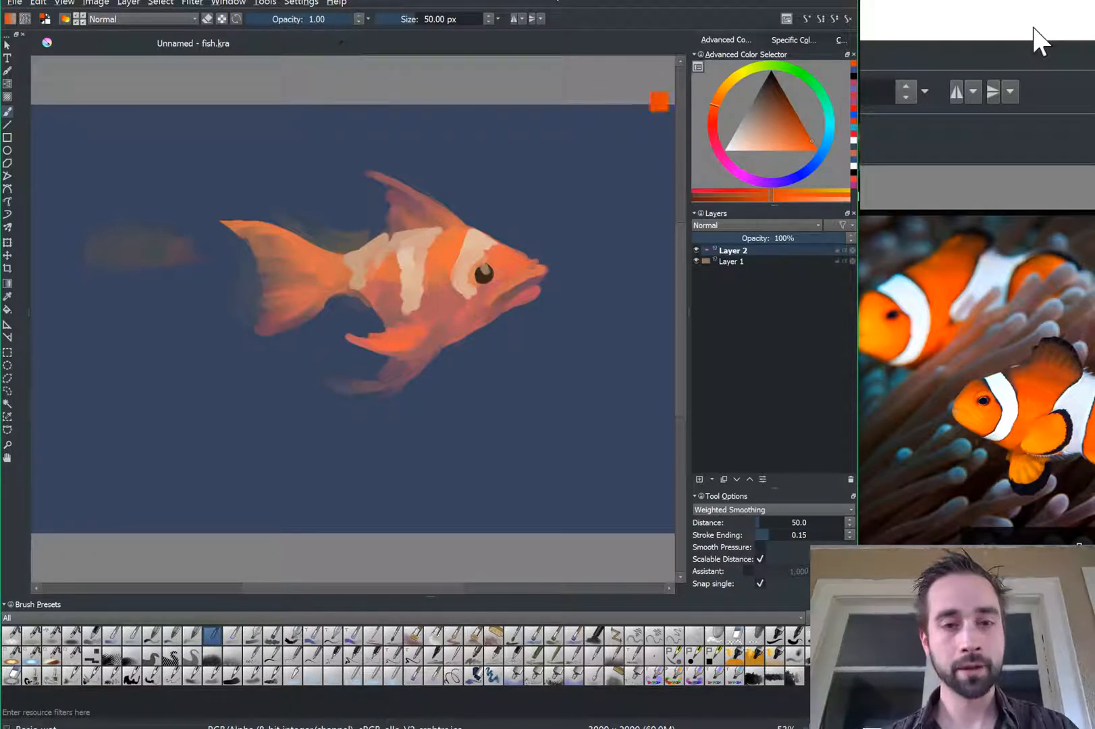
Step: Start a new 1600 × 1200 px document at 300 ppi in RGB/Alpha
key(ctrl+n)
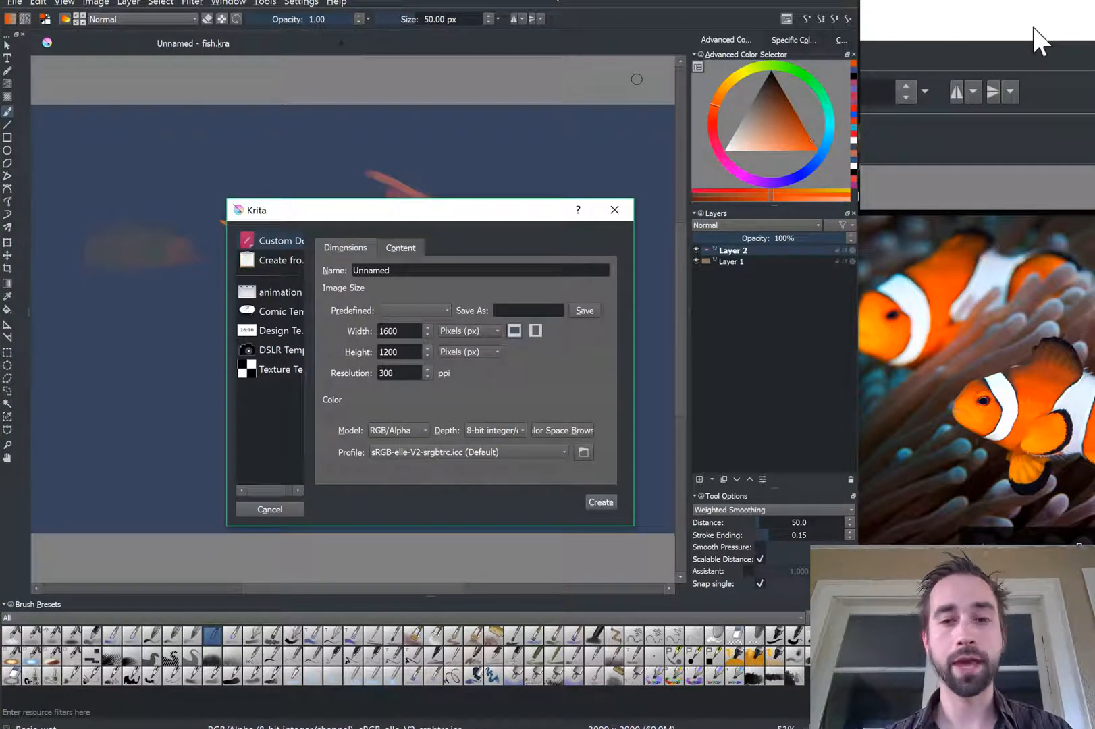
Step: Create the blank 1600 × 1200 canvas and set the paint colour to a light muted grey-blue
click(601, 504)
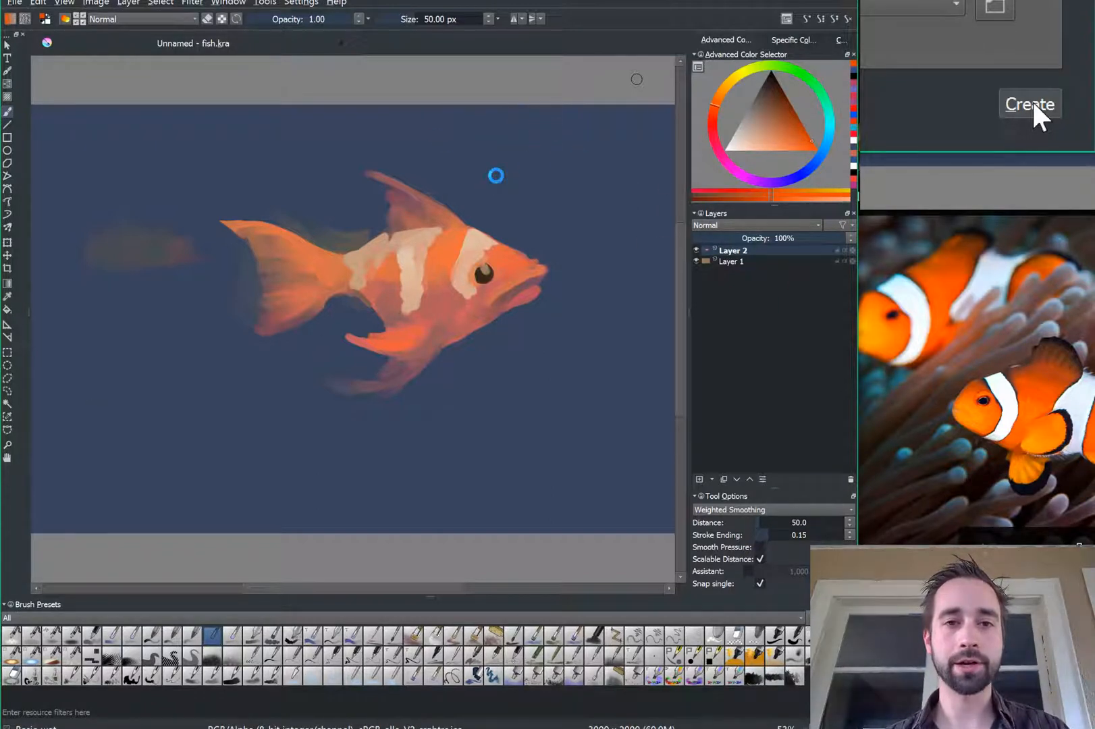
click(1032, 104)
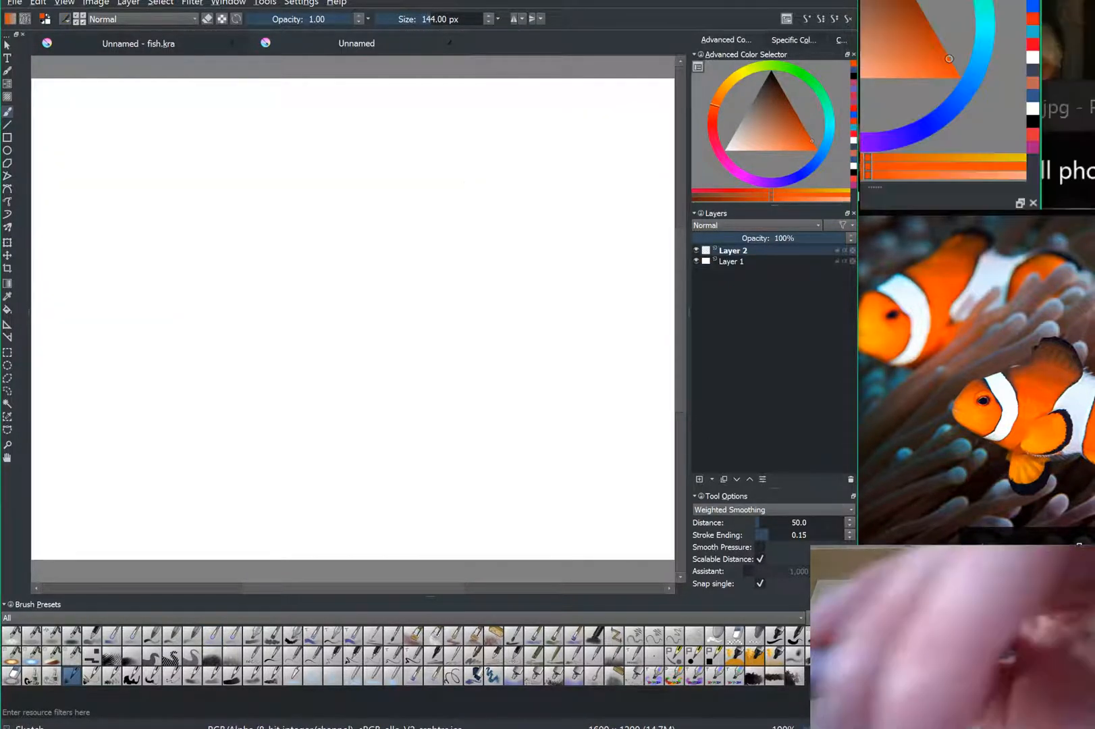
drag(810, 166, 815, 162)
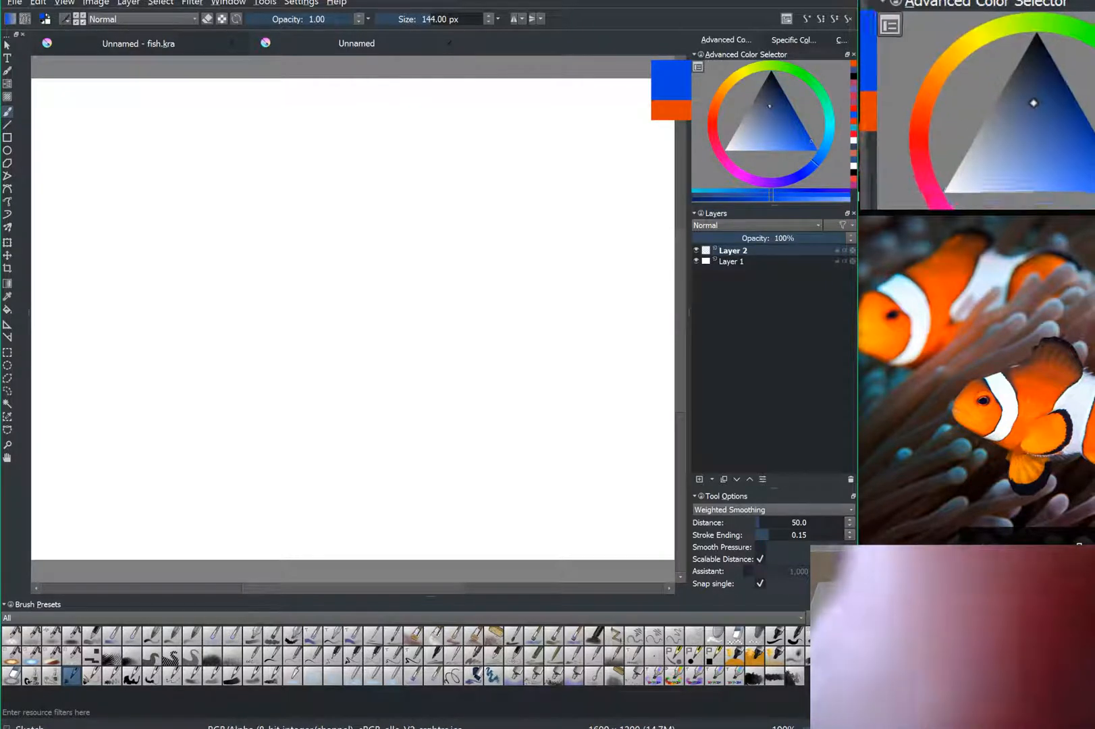
click(770, 111)
click(765, 107)
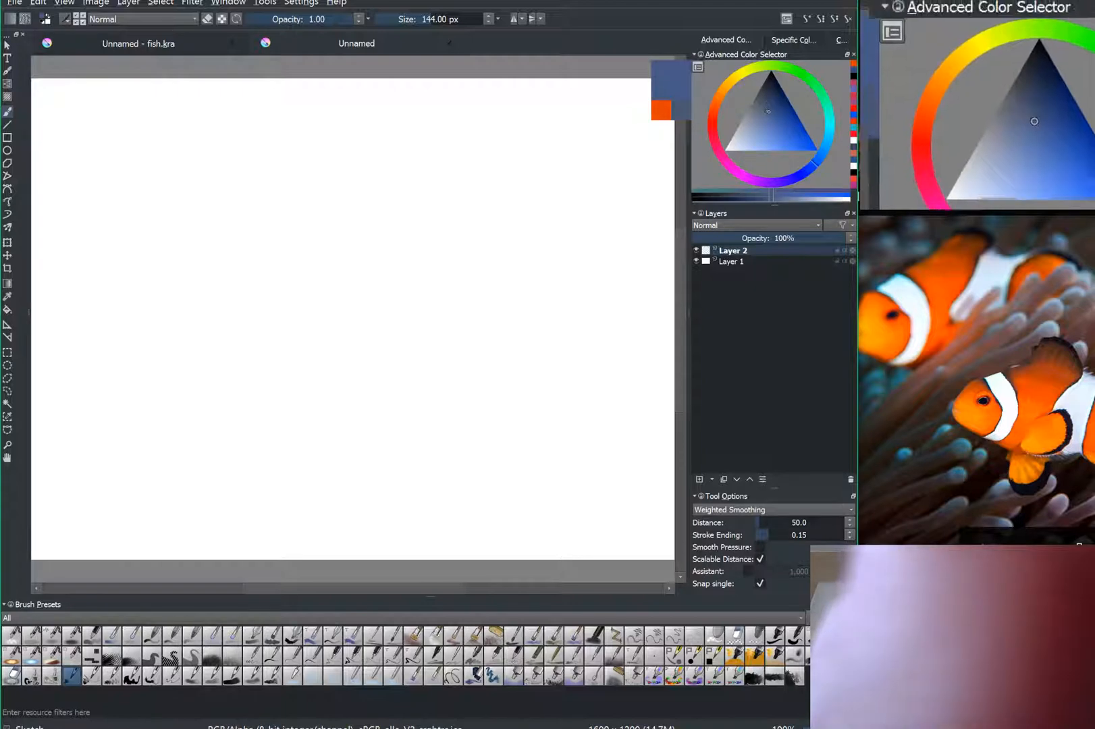
click(766, 104)
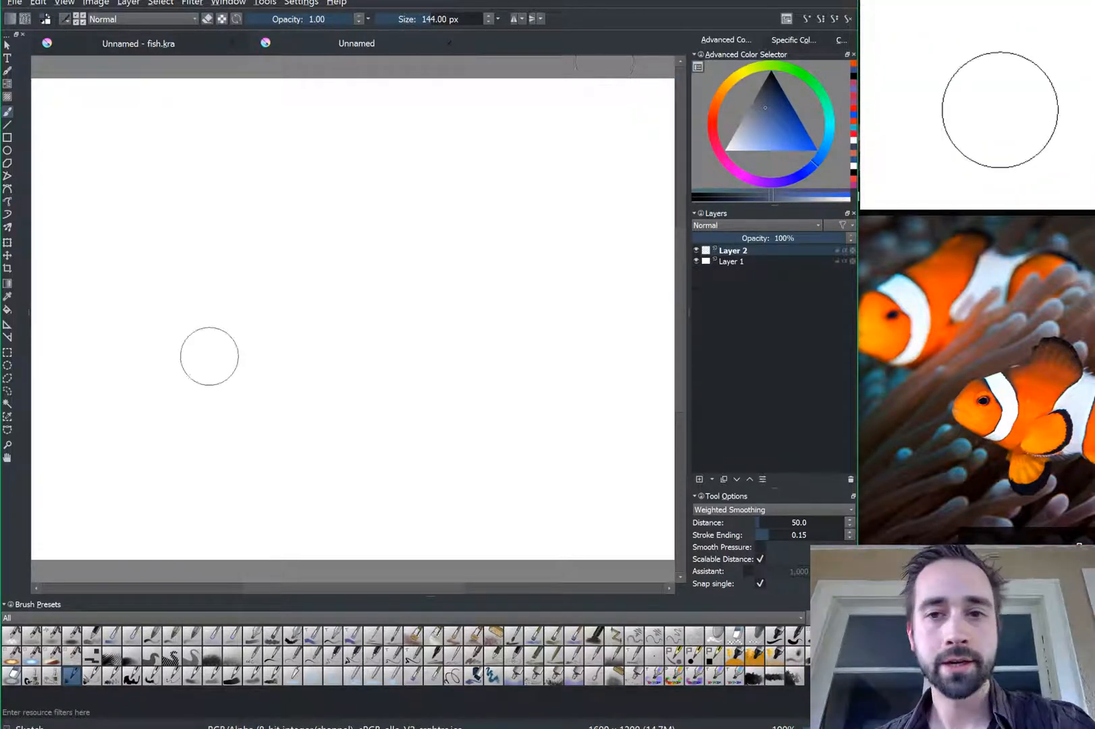
drag(820, 155, 823, 149)
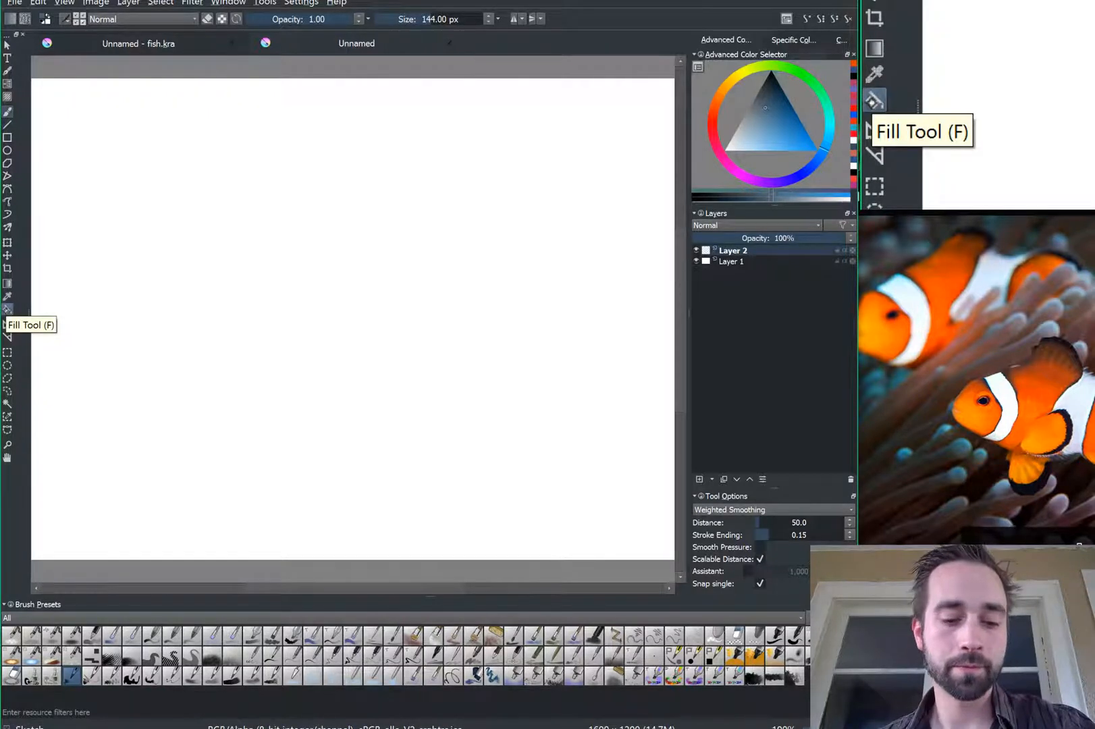
Step: Flood-fill the whole canvas with the slate grey-blue, then return to the brush
click(7, 309)
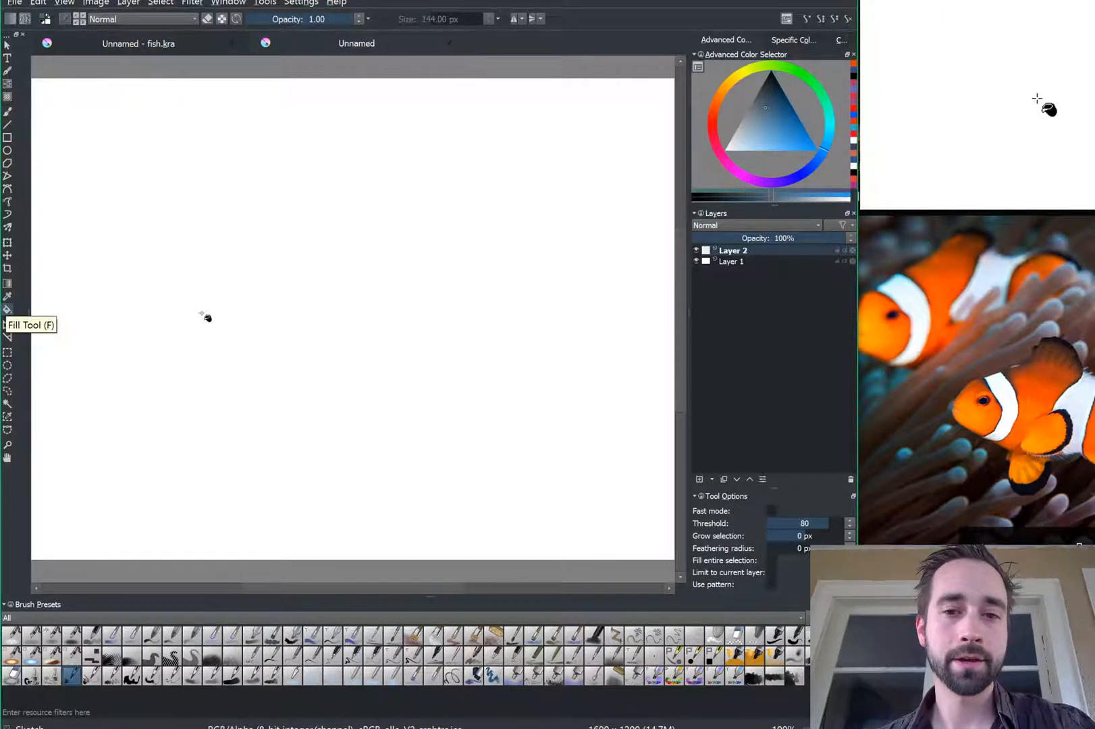
click(286, 296)
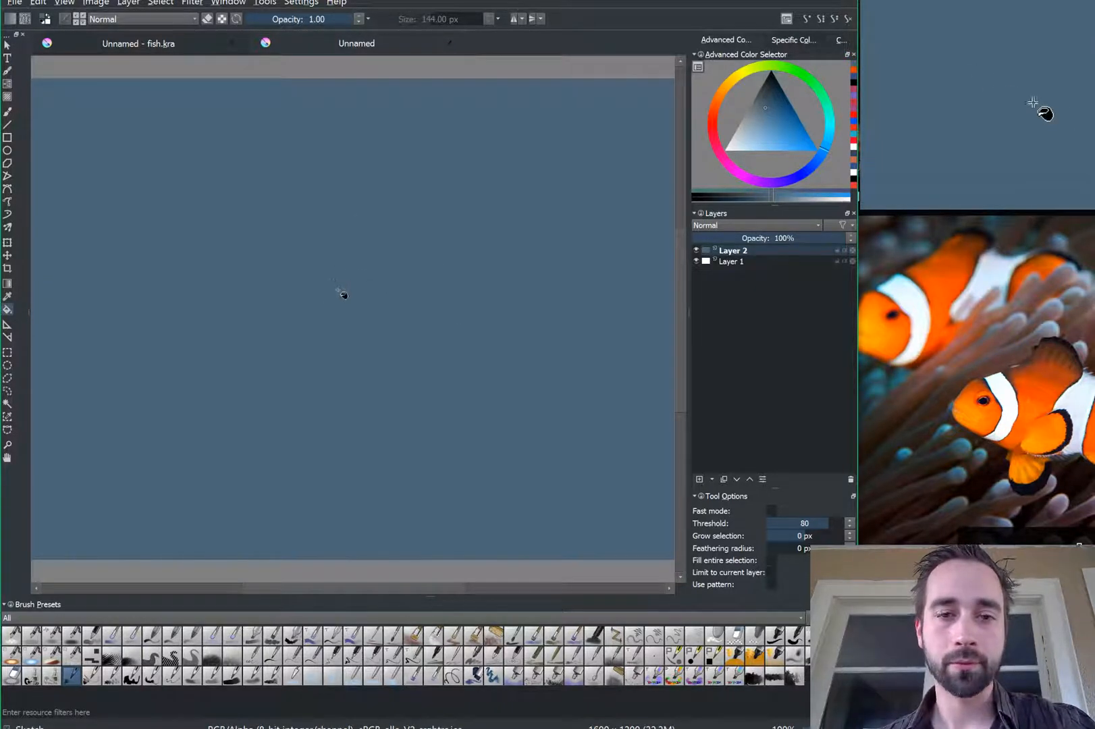
key(b)
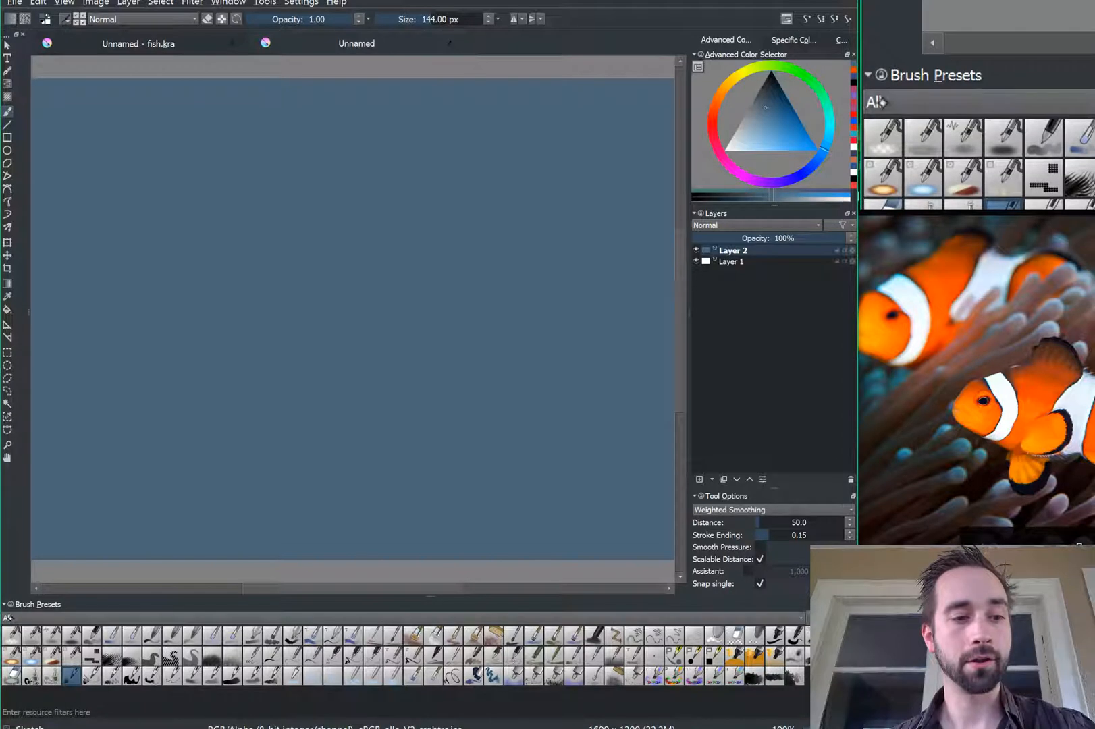
Step: Filter presets to the Wet tag, pick a saturated orange, and select the first Wet preset
click(9, 618)
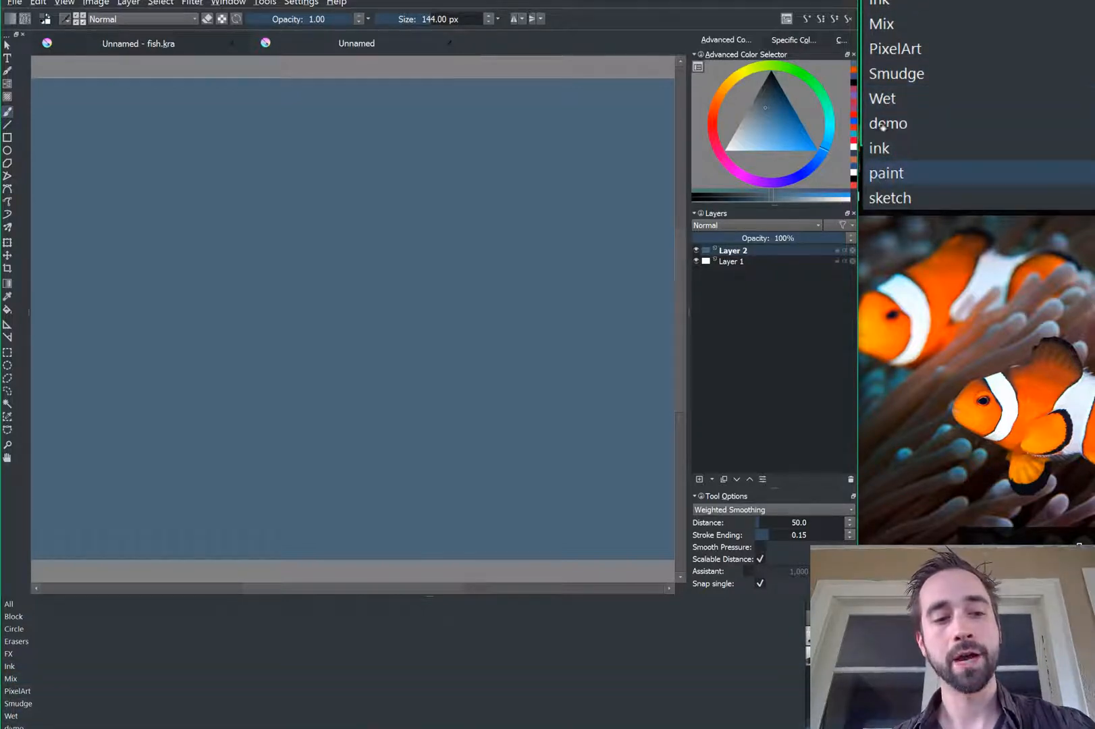
click(10, 715)
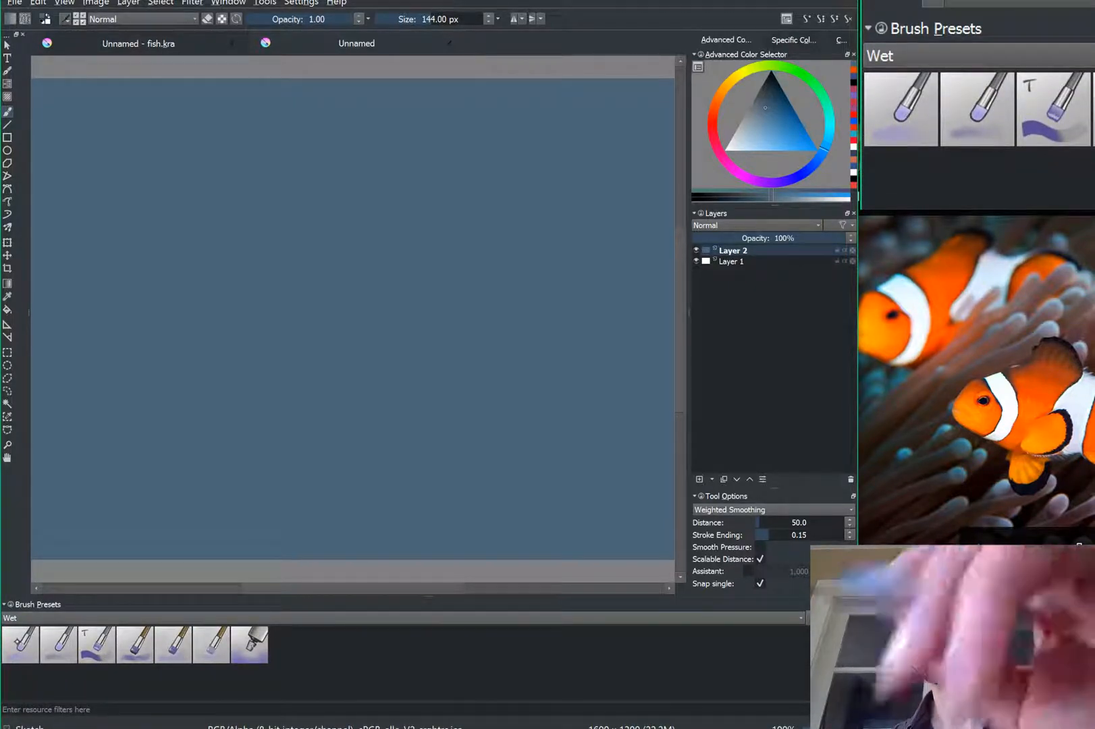
click(713, 106)
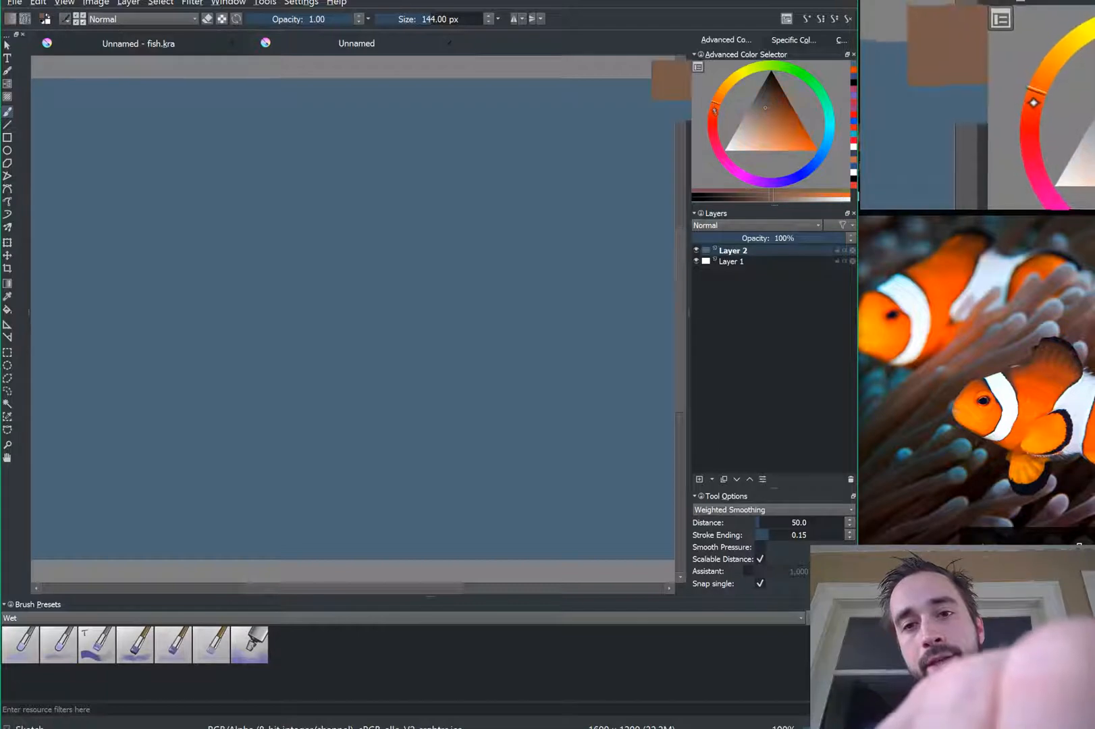
click(811, 136)
click(810, 137)
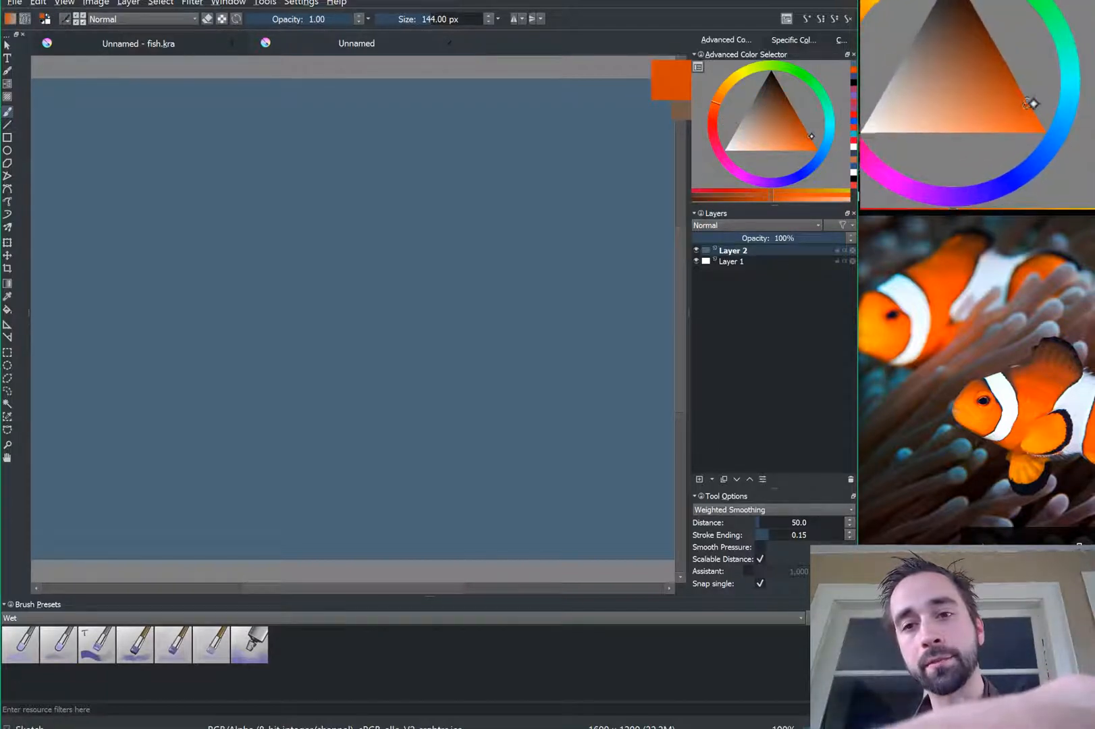
click(714, 106)
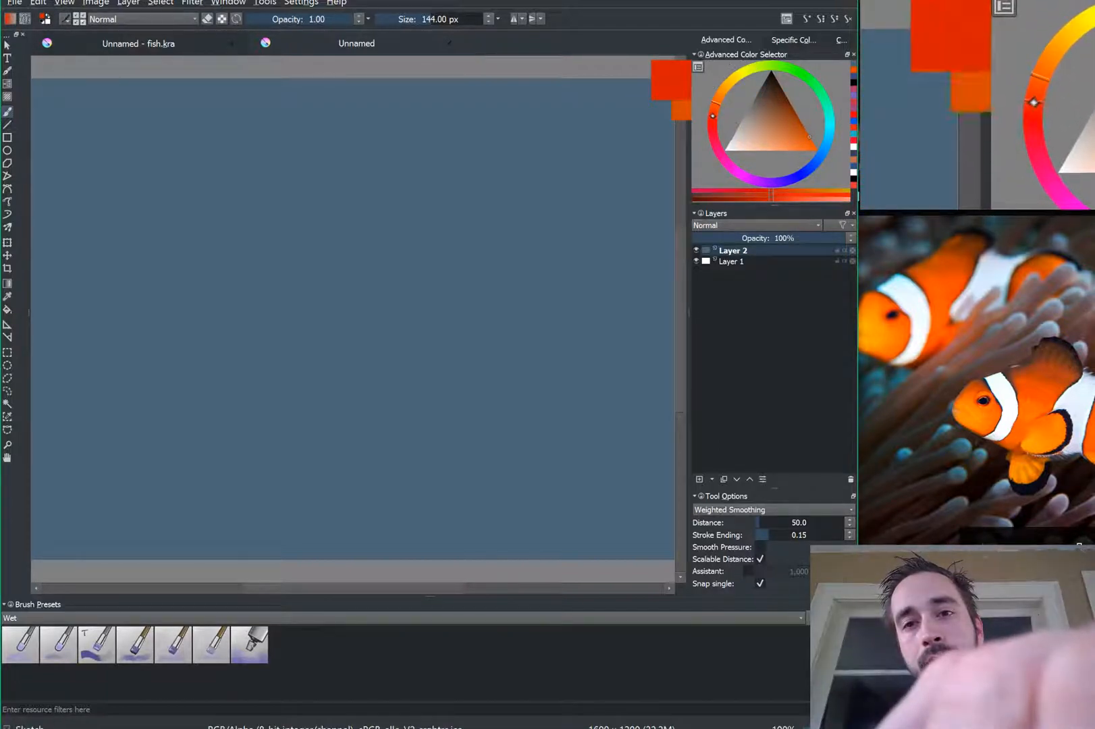
click(713, 105)
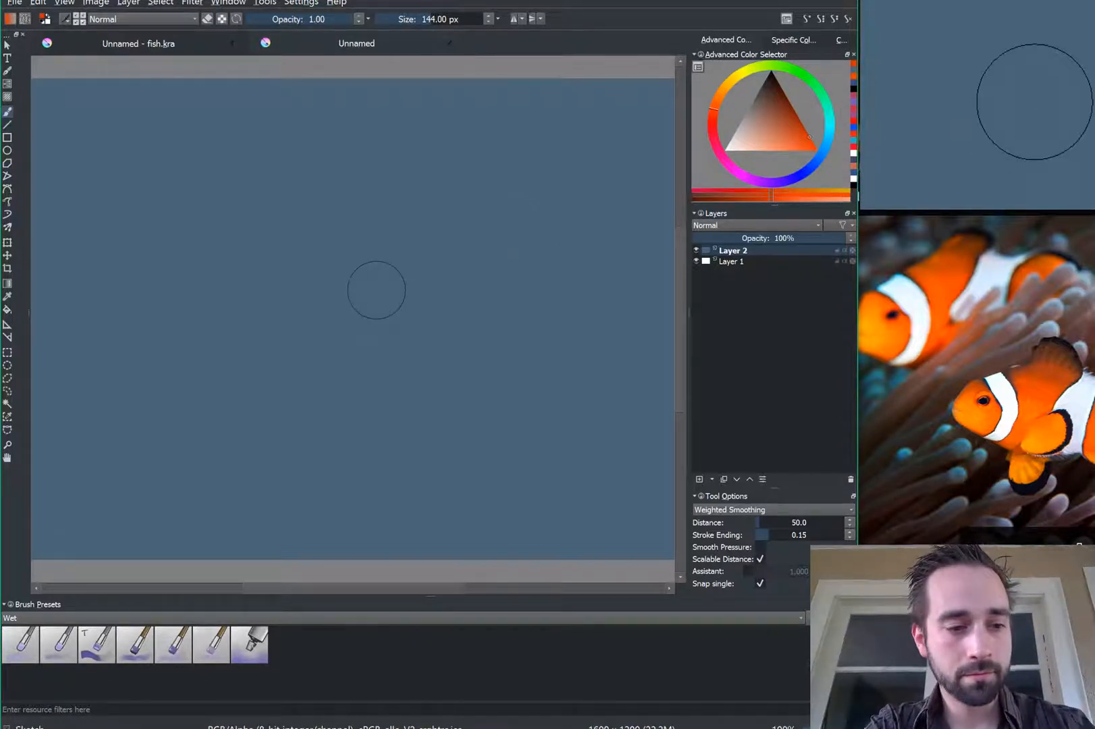
click(17, 642)
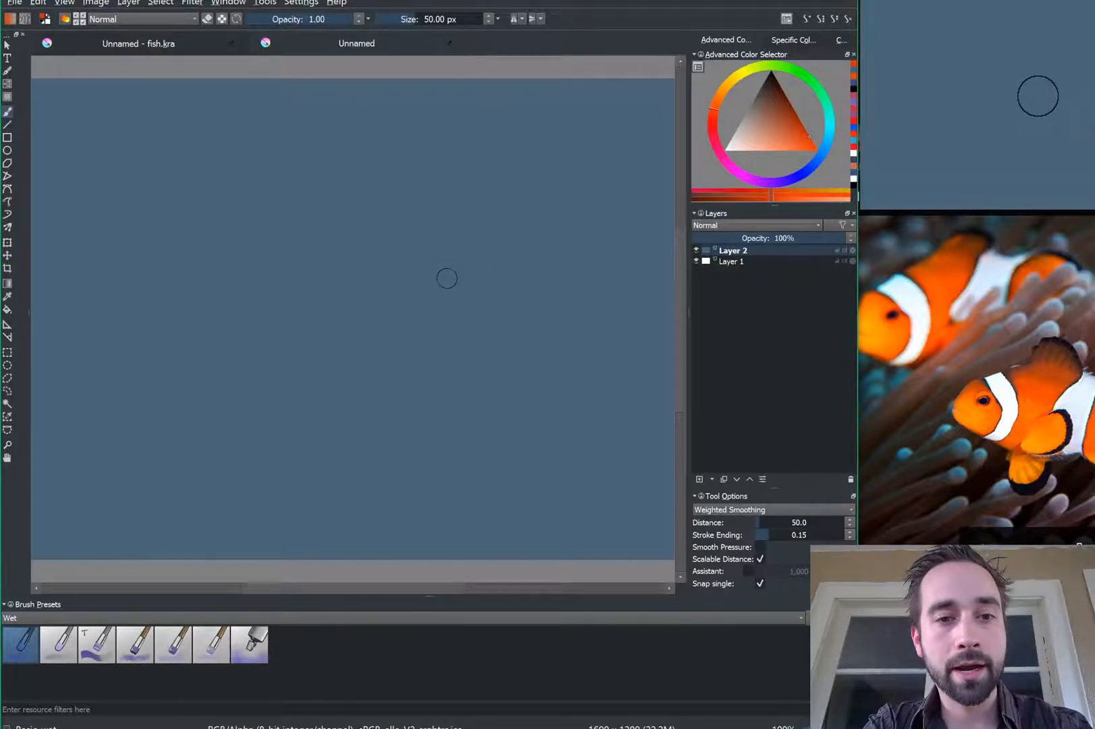
mouse_move(445, 276)
mouse_down()
mouse_move(390, 315)
mouse_move(207, 401)
mouse_move(223, 393)
mouse_move(249, 406)
mouse_move(229, 435)
mouse_move(252, 425)
mouse_move(225, 417)
mouse_move(292, 422)
mouse_move(286, 384)
mouse_up()
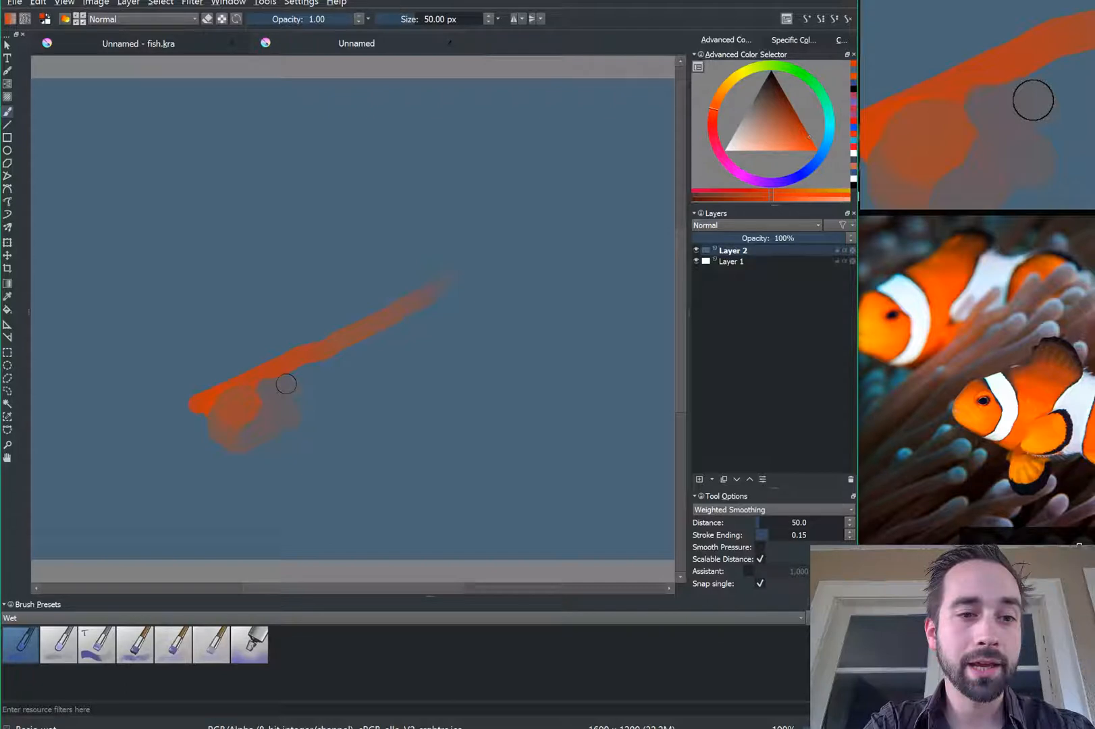
mouse_move(287, 384)
mouse_down()
mouse_move(276, 390)
mouse_move(289, 366)
mouse_move(272, 399)
mouse_move(303, 386)
mouse_up()
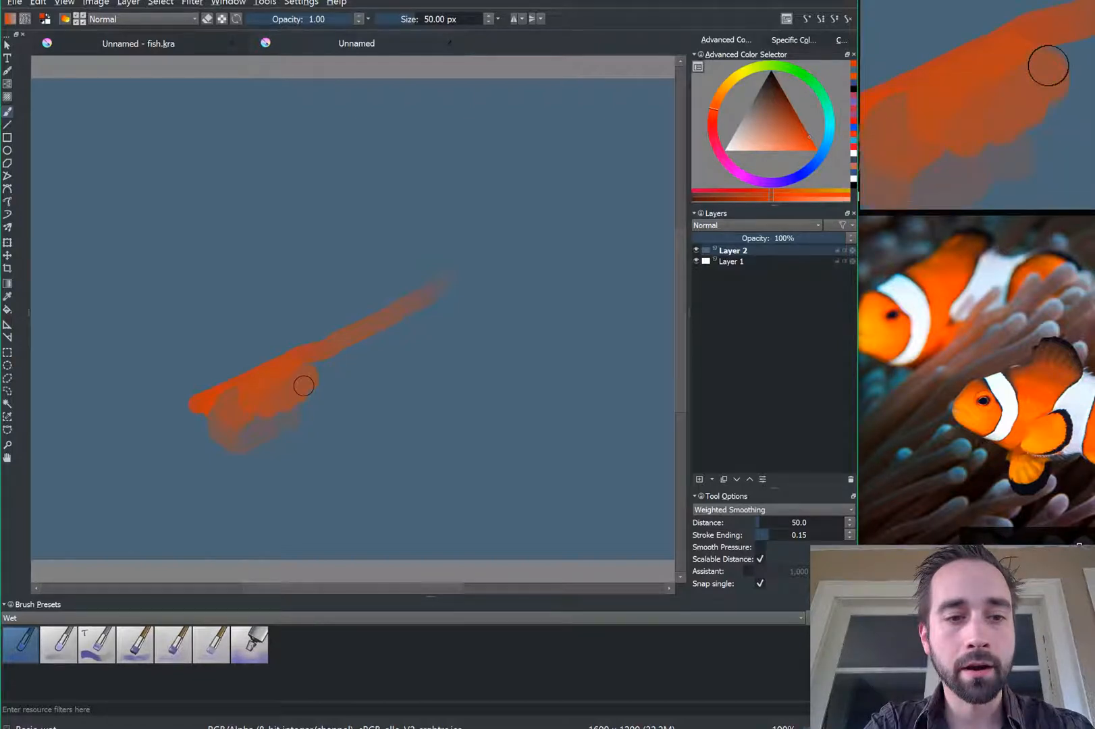
key(ctrl+z)
key(ctrl+z)
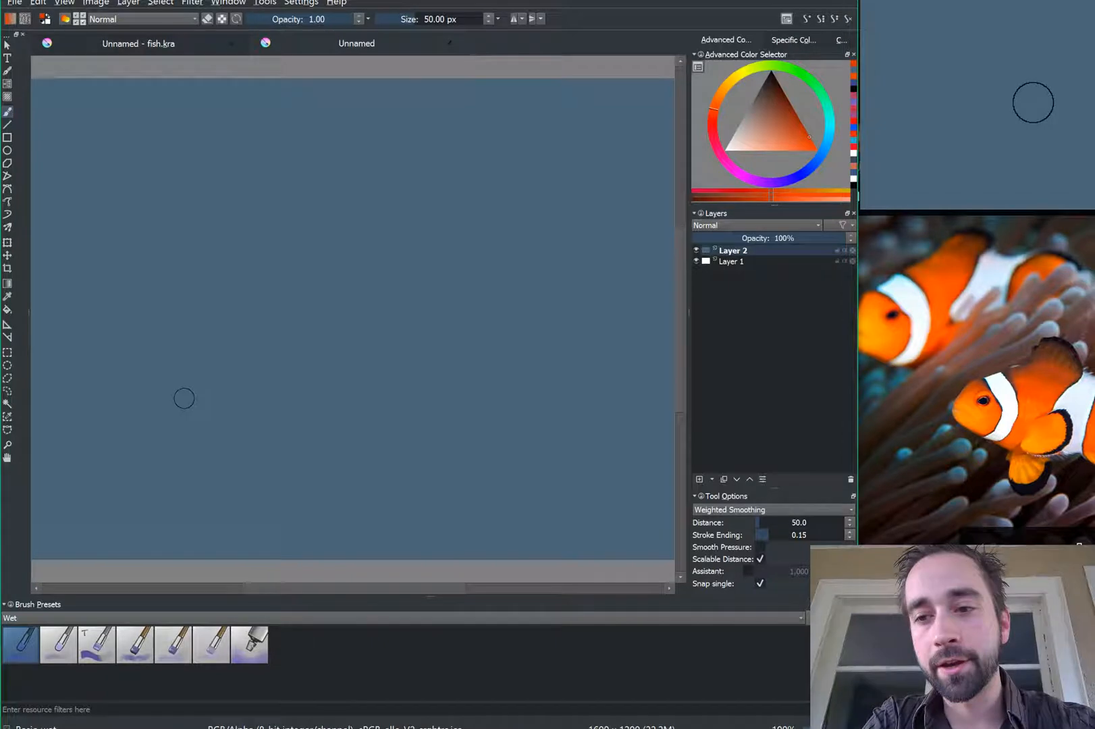
mouse_move(410, 235)
mouse_down()
mouse_move(328, 272)
mouse_move(428, 307)
mouse_move(499, 307)
mouse_move(335, 262)
mouse_move(297, 309)
mouse_move(398, 202)
mouse_move(518, 252)
mouse_up()
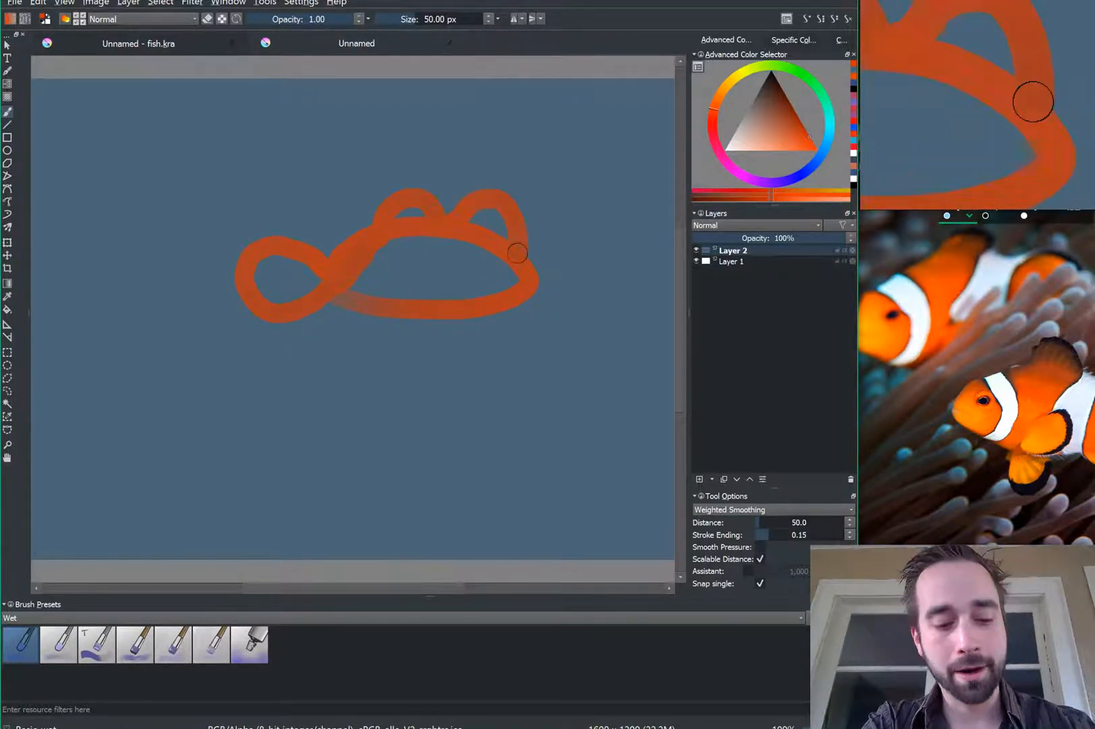
key(Delete)
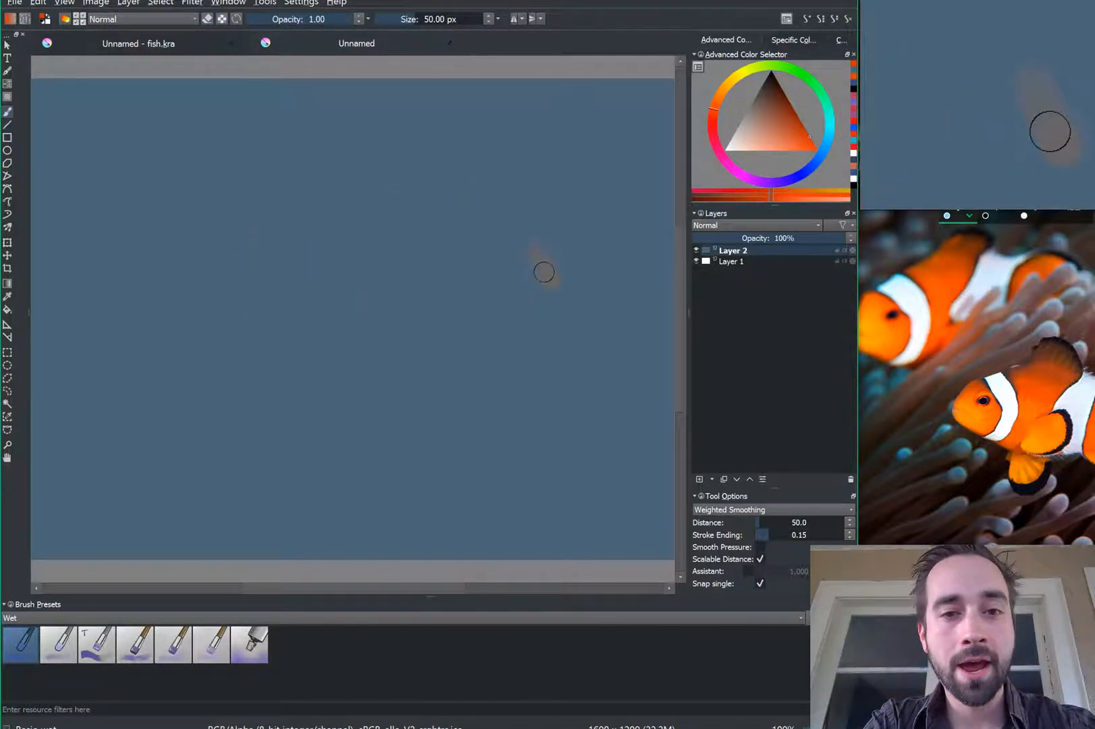
Step: Paint the orange fish body with a dorsal bump, full head, middle body and tail
mouse_move(513, 245)
mouse_down()
mouse_move(532, 299)
mouse_move(509, 293)
mouse_move(464, 323)
mouse_move(417, 251)
mouse_move(386, 260)
mouse_move(374, 245)
mouse_move(355, 286)
mouse_move(320, 264)
mouse_move(310, 281)
mouse_move(299, 270)
mouse_move(266, 313)
mouse_move(264, 286)
mouse_move(296, 284)
mouse_up()
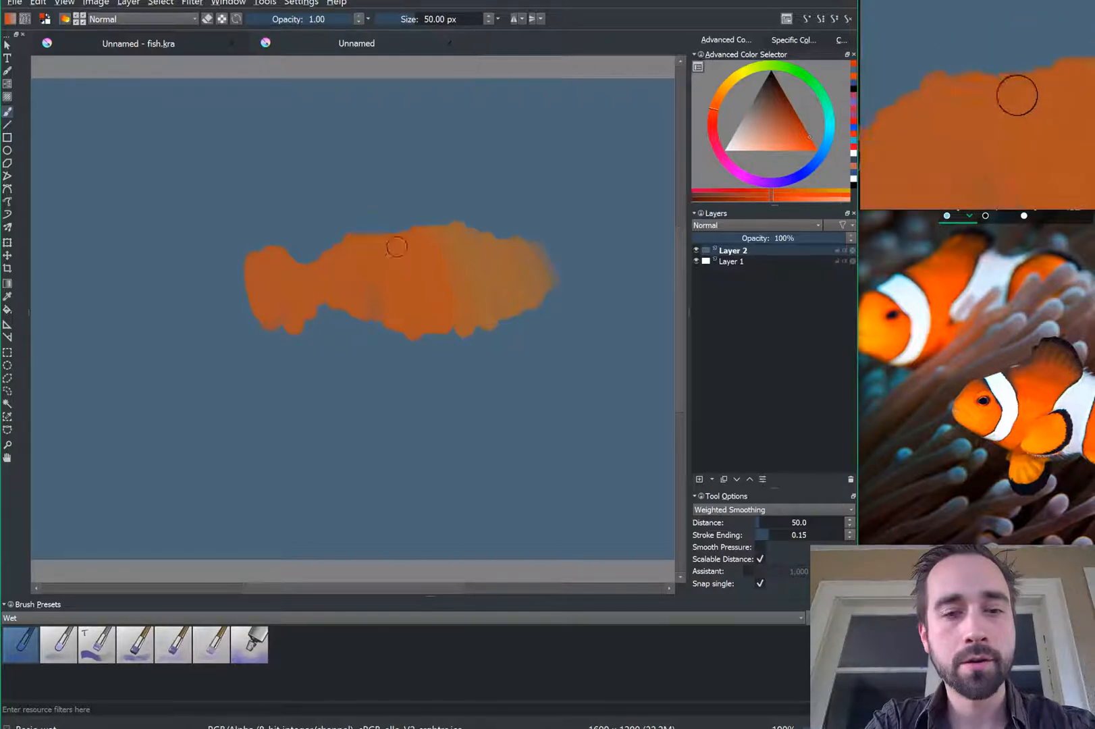
mouse_move(397, 246)
mouse_down()
mouse_move(398, 222)
mouse_move(412, 217)
mouse_move(422, 234)
mouse_move(483, 231)
mouse_move(465, 218)
mouse_move(489, 211)
mouse_move(541, 262)
mouse_move(499, 242)
mouse_move(466, 247)
mouse_move(528, 267)
mouse_move(399, 259)
mouse_up()
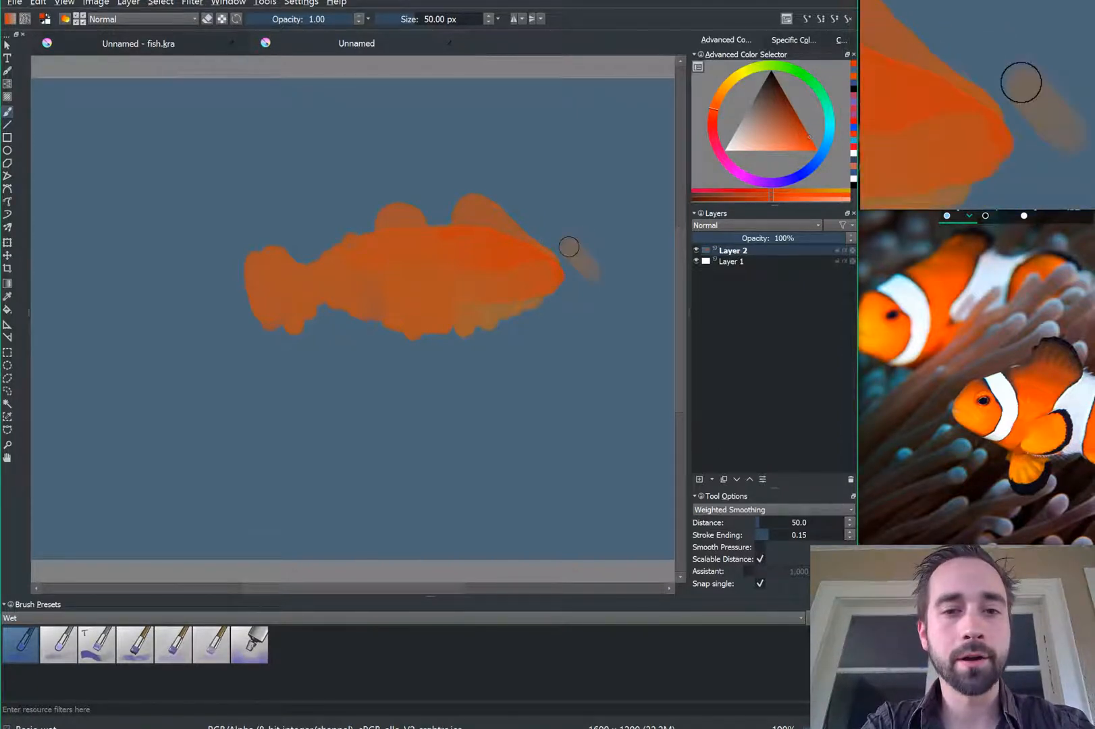
mouse_move(569, 247)
mouse_down()
mouse_move(552, 245)
mouse_move(573, 293)
mouse_move(540, 291)
mouse_move(489, 246)
mouse_move(460, 237)
mouse_move(500, 316)
mouse_move(432, 242)
mouse_up()
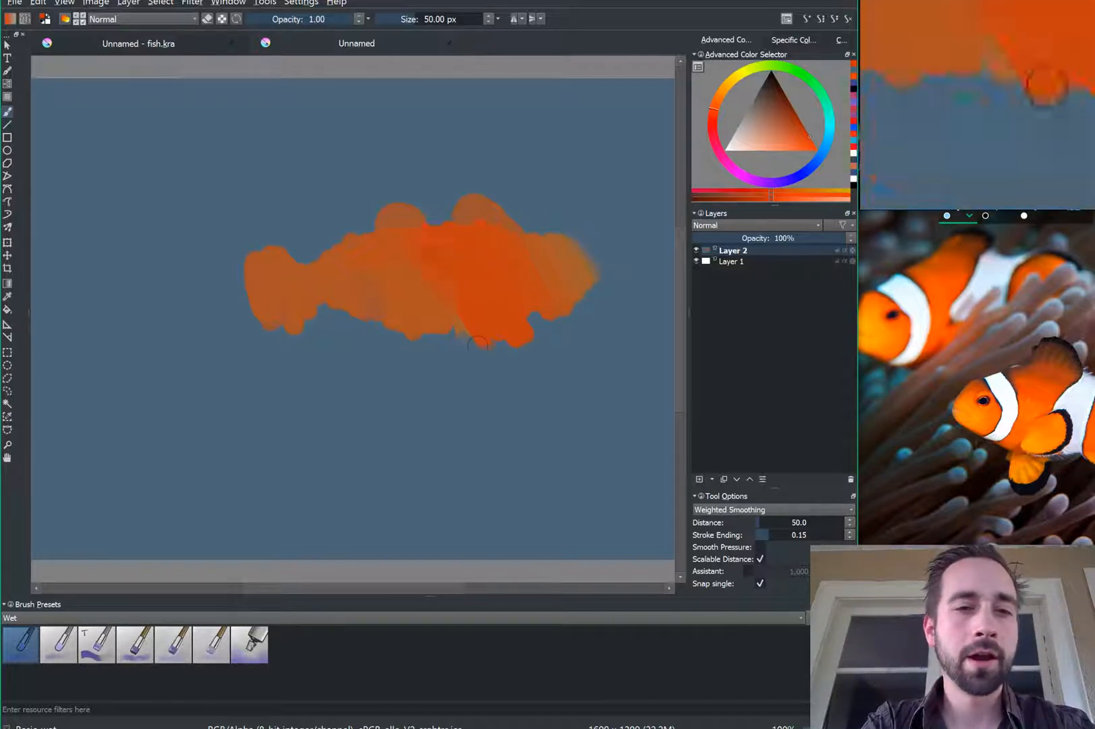
mouse_move(478, 343)
mouse_down()
mouse_move(419, 283)
mouse_move(379, 331)
mouse_move(432, 270)
mouse_move(459, 312)
mouse_up()
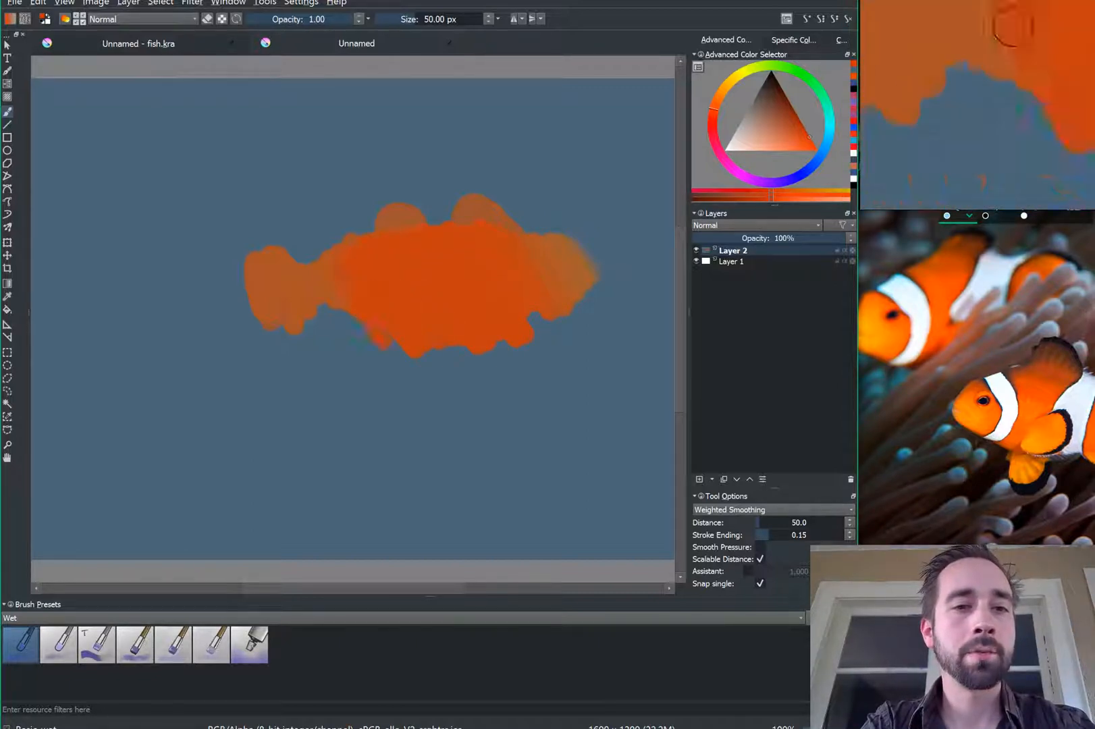
mouse_move(344, 286)
mouse_down()
mouse_move(314, 266)
mouse_move(273, 272)
mouse_move(285, 289)
mouse_up()
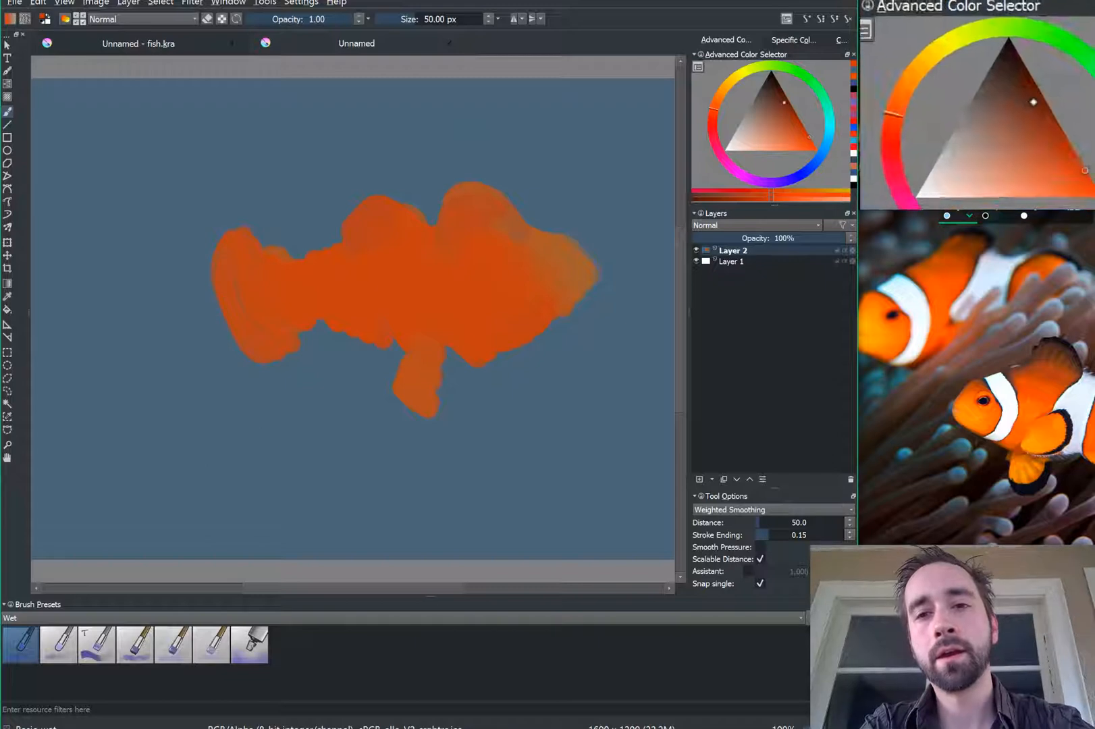
Step: Switch the colour to near-black and undo the stray dark dab on the back
click(786, 100)
drag(784, 102, 775, 77)
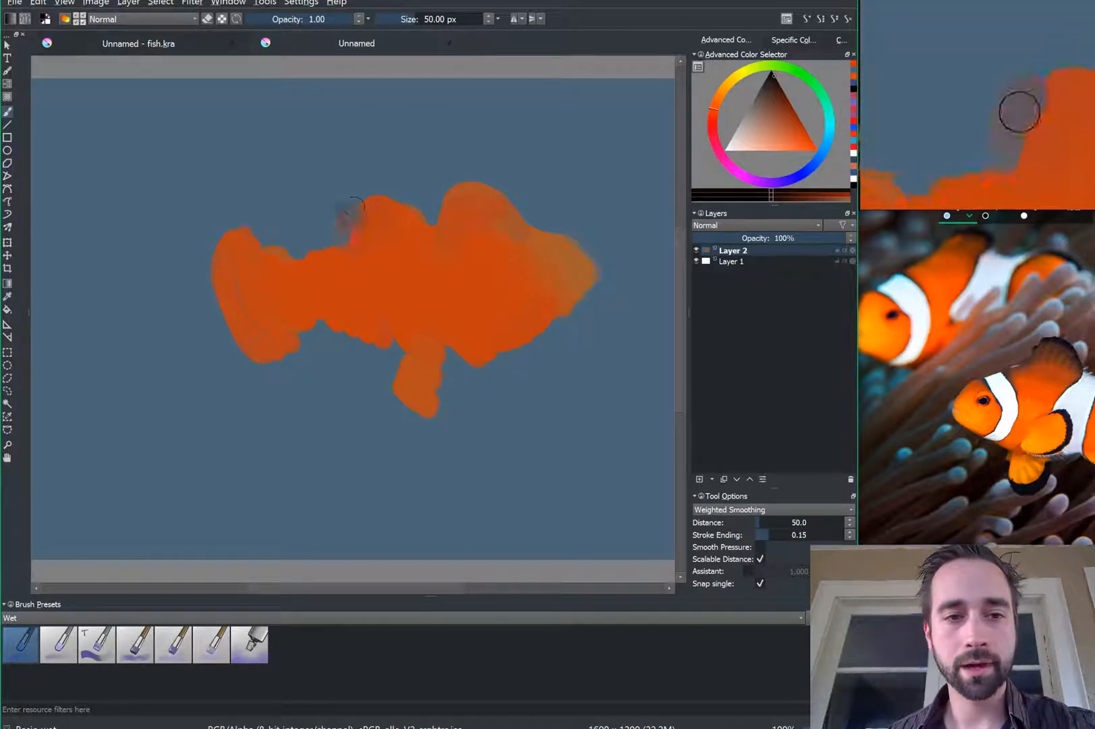
key(ctrl+z)
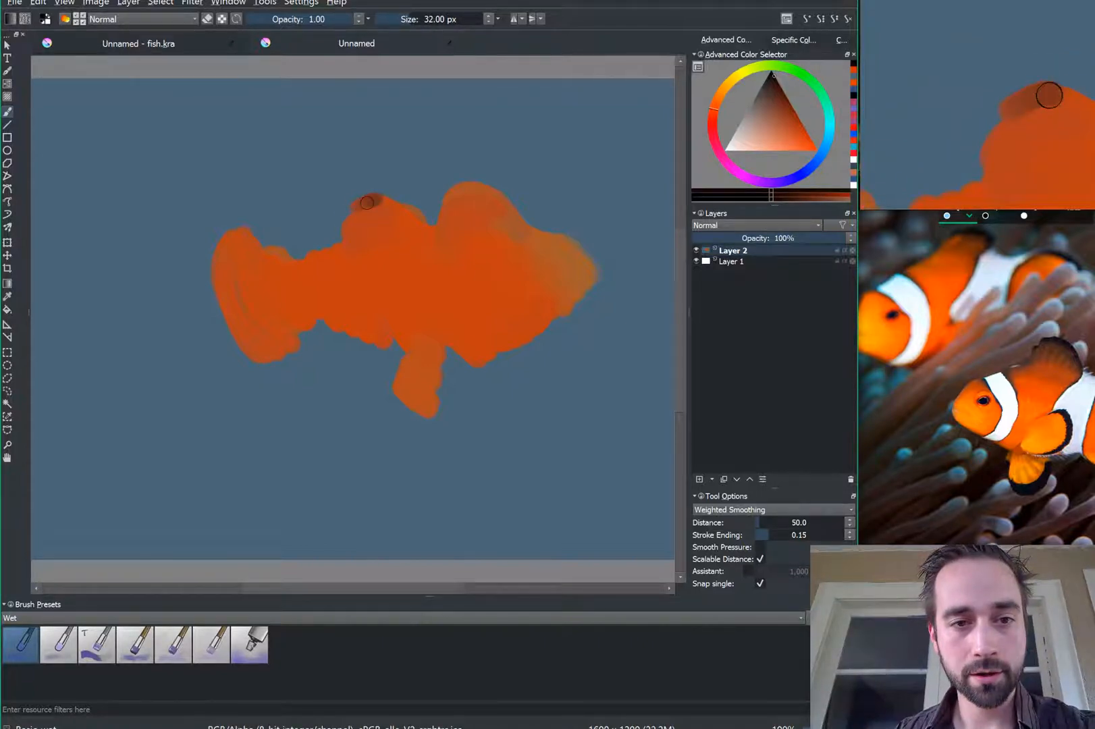
Step: Paint dark brown edges along the fish's back, tail and top of the dorsal fin
mouse_move(367, 203)
mouse_down()
mouse_move(345, 216)
mouse_move(337, 241)
mouse_move(389, 202)
mouse_move(420, 230)
mouse_up()
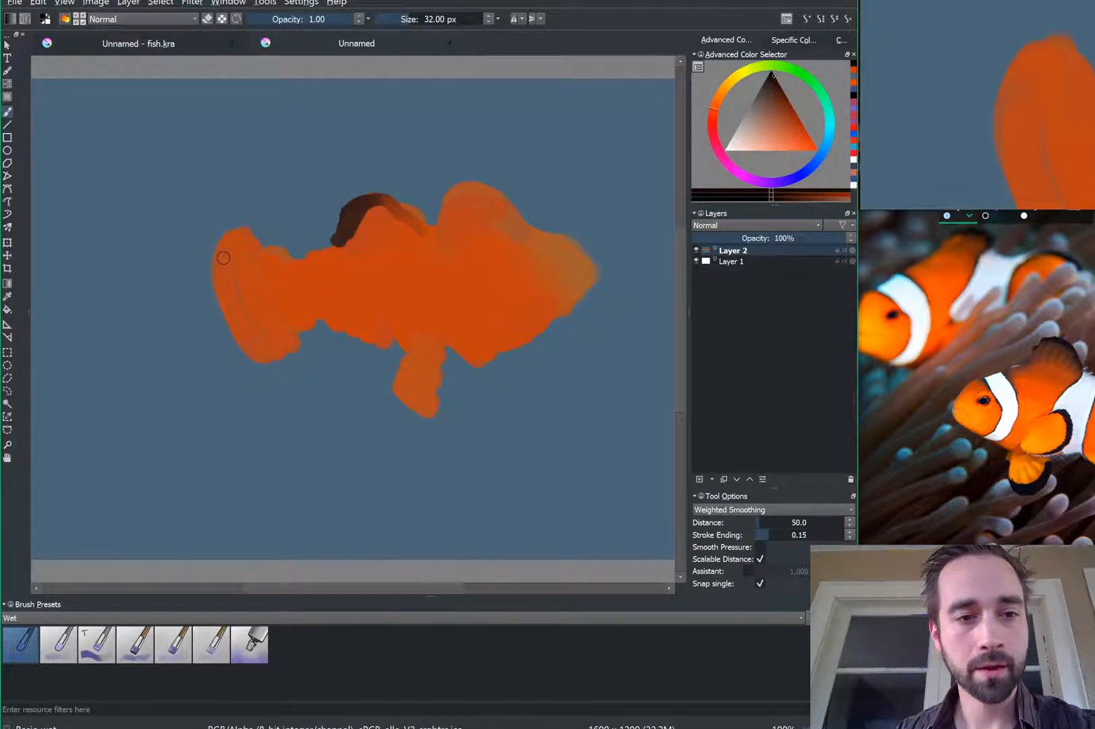
mouse_move(228, 236)
mouse_down()
mouse_move(222, 280)
mouse_move(259, 362)
mouse_up()
mouse_move(226, 314)
mouse_down()
mouse_move(226, 241)
mouse_move(221, 289)
mouse_move(257, 353)
mouse_up()
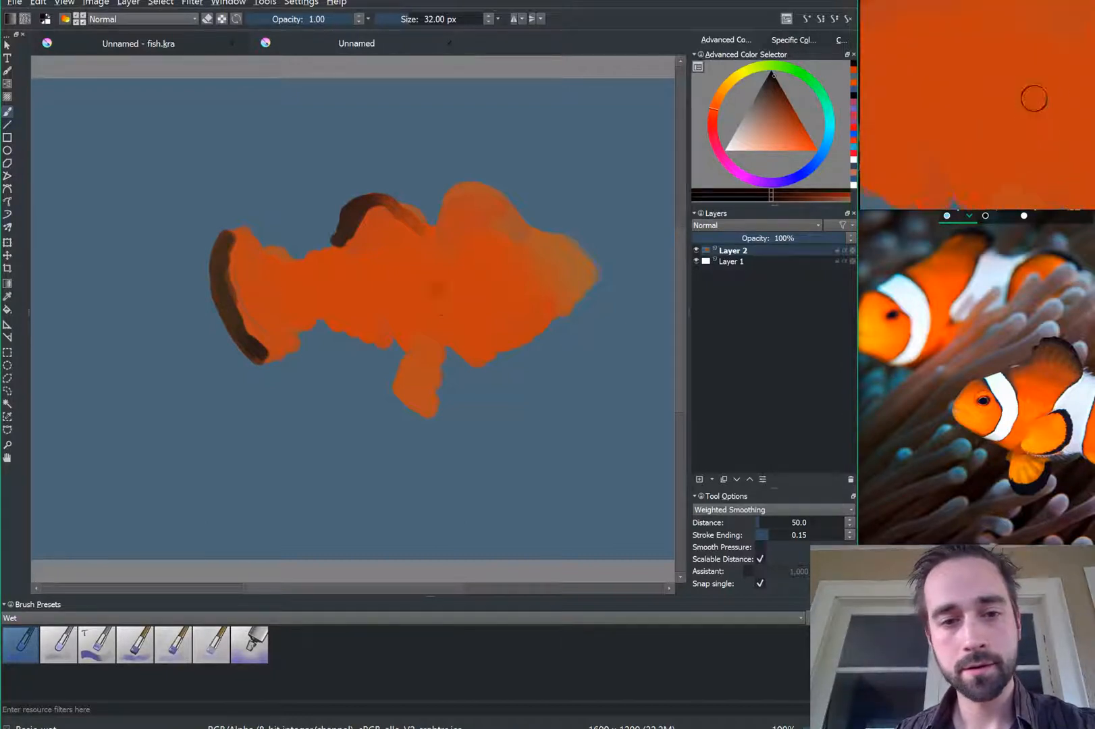
mouse_move(439, 203)
mouse_down()
mouse_move(453, 190)
mouse_move(526, 234)
mouse_move(451, 201)
mouse_move(477, 191)
mouse_move(446, 217)
mouse_move(463, 183)
mouse_move(496, 196)
mouse_move(440, 234)
mouse_up()
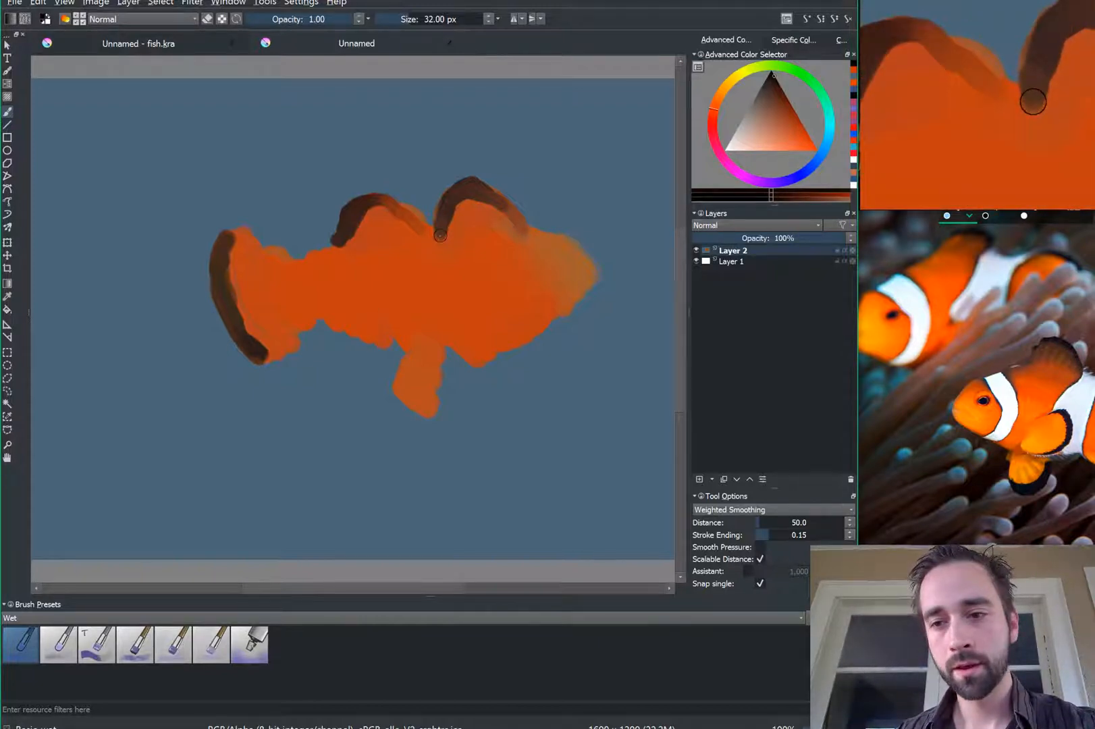
Step: Paint dark brown stripe bands down from the rear fin, across mid-body and near the tail
drag(443, 226, 466, 294)
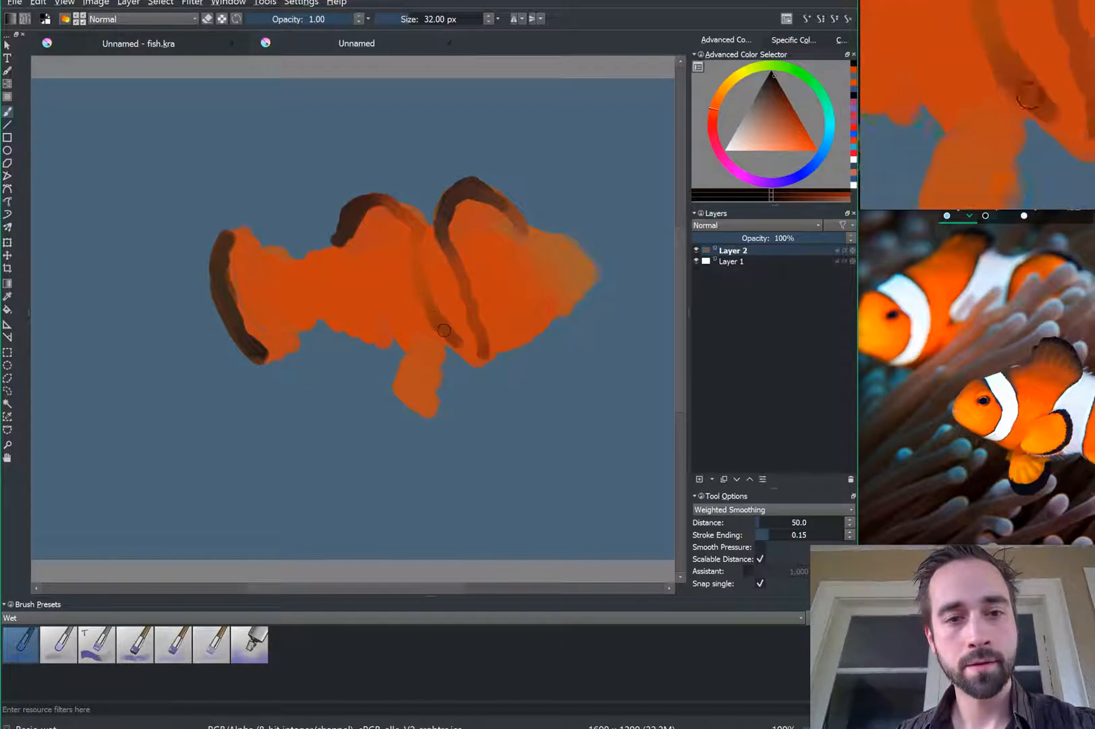
drag(439, 321, 419, 228)
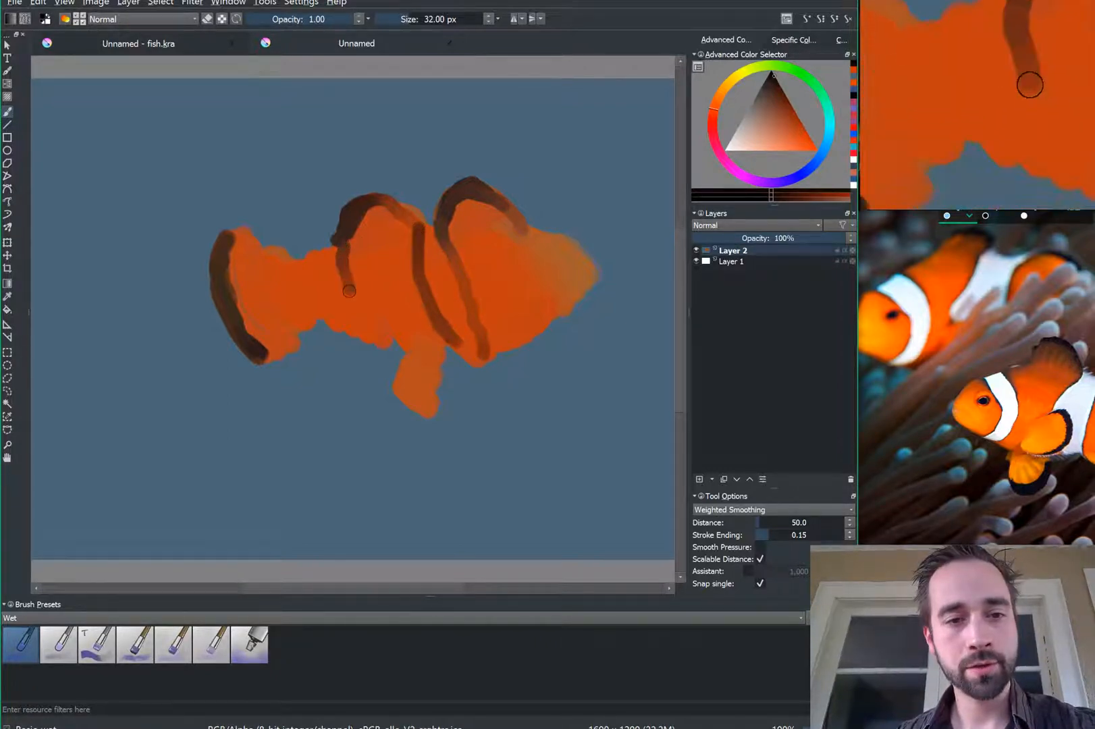
drag(357, 312, 404, 332)
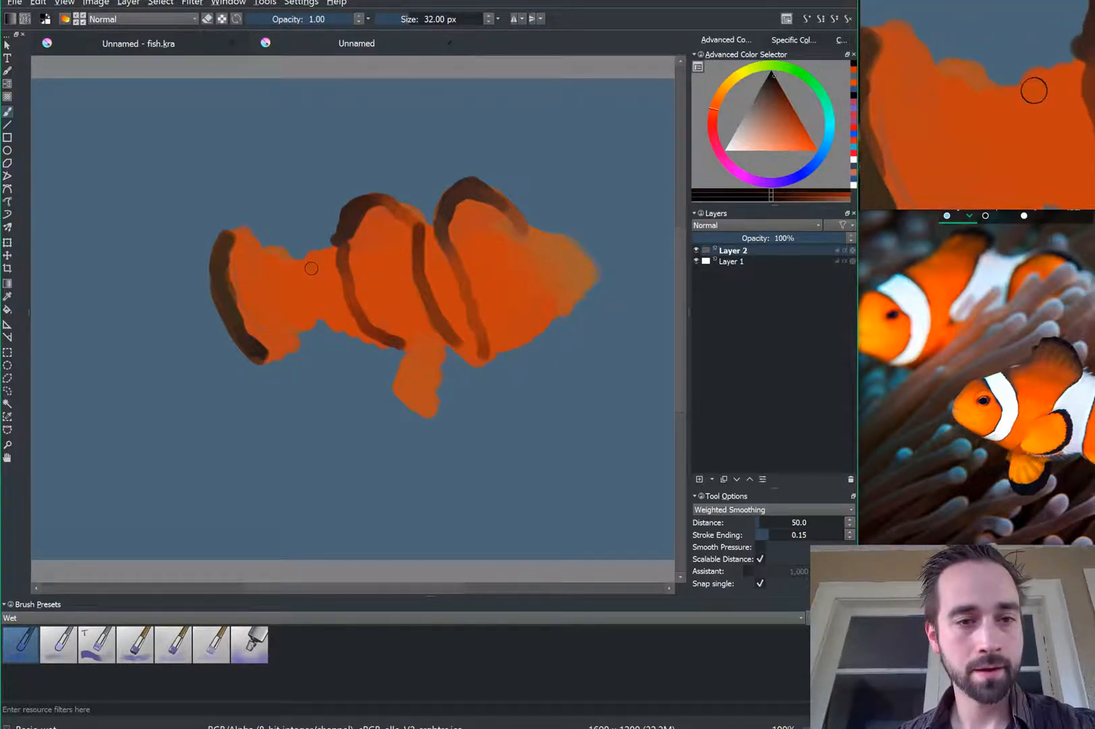
mouse_move(327, 319)
mouse_down()
mouse_move(314, 251)
mouse_move(293, 303)
mouse_move(286, 257)
mouse_up()
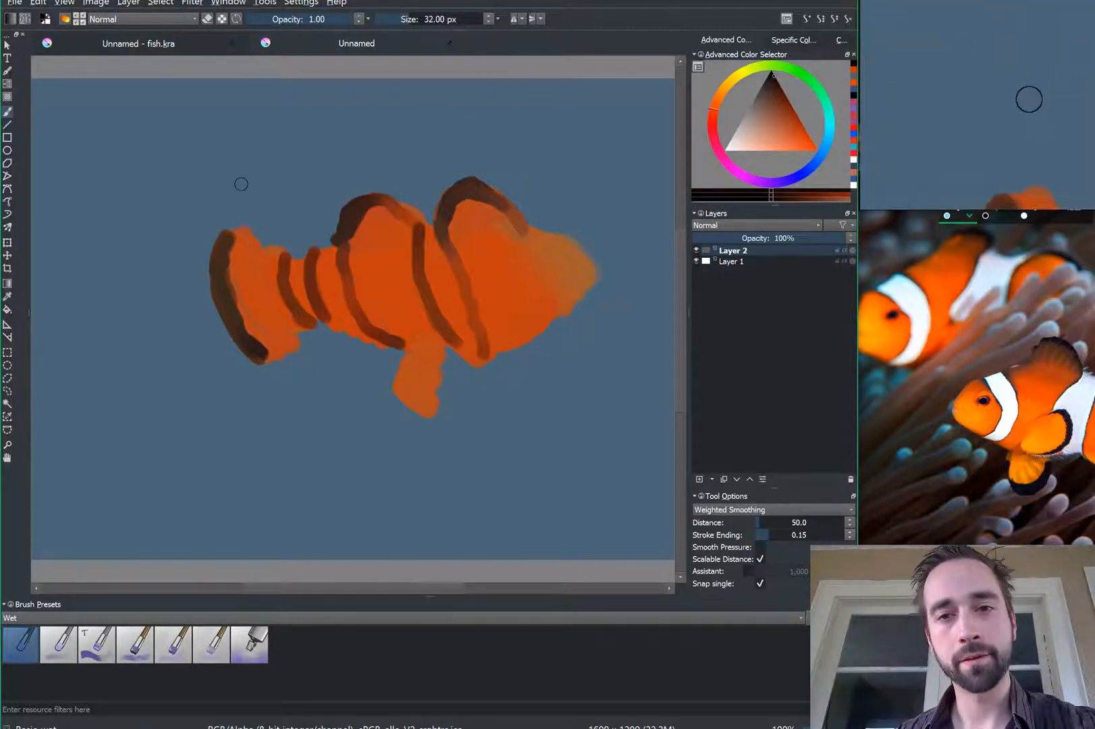
click(769, 140)
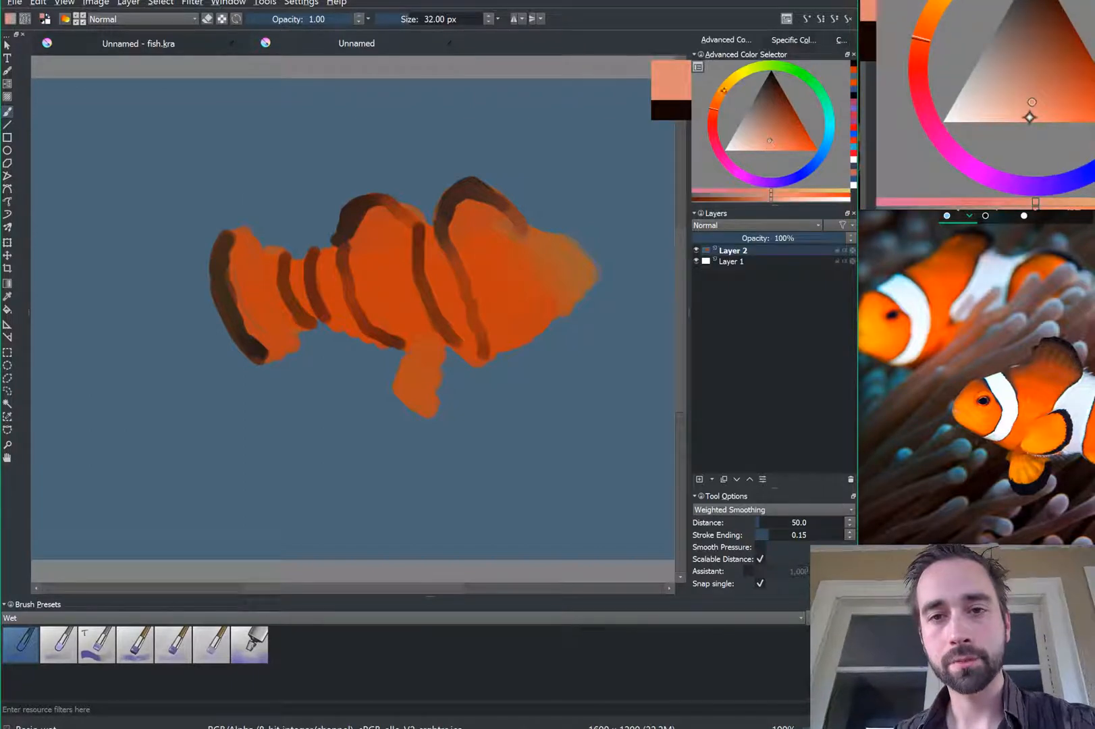
Step: Pick a bright orange and brush it over the fish's head and lower belly
click(722, 93)
drag(756, 141, 747, 143)
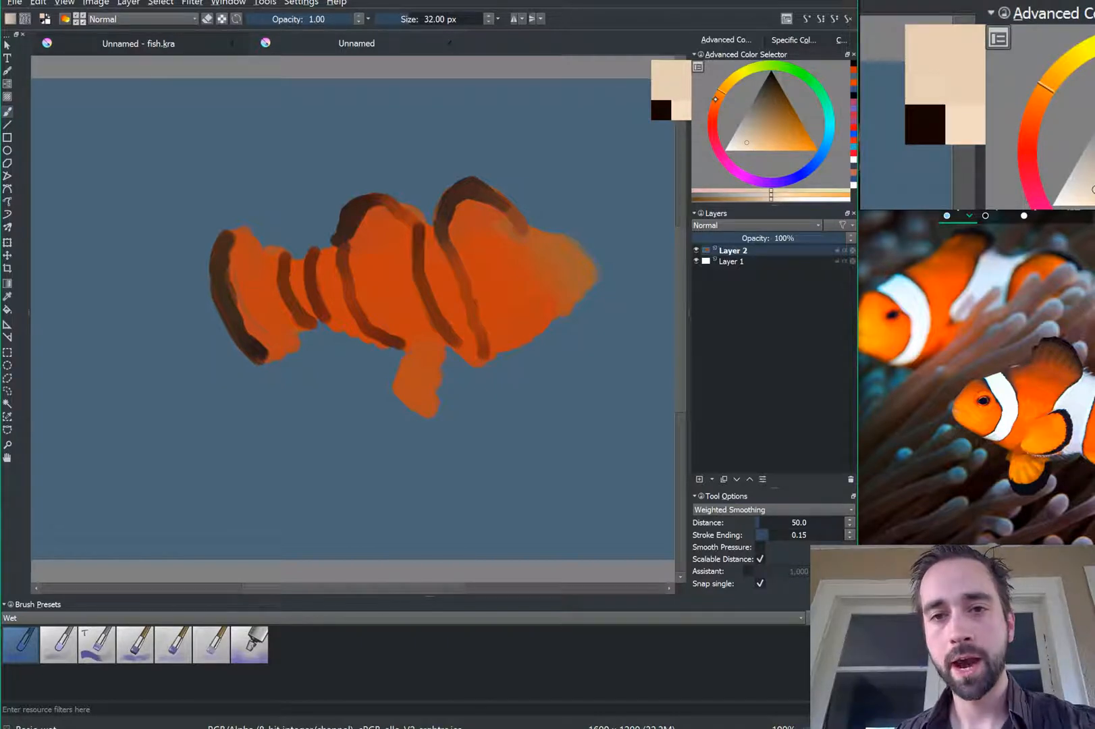
click(815, 146)
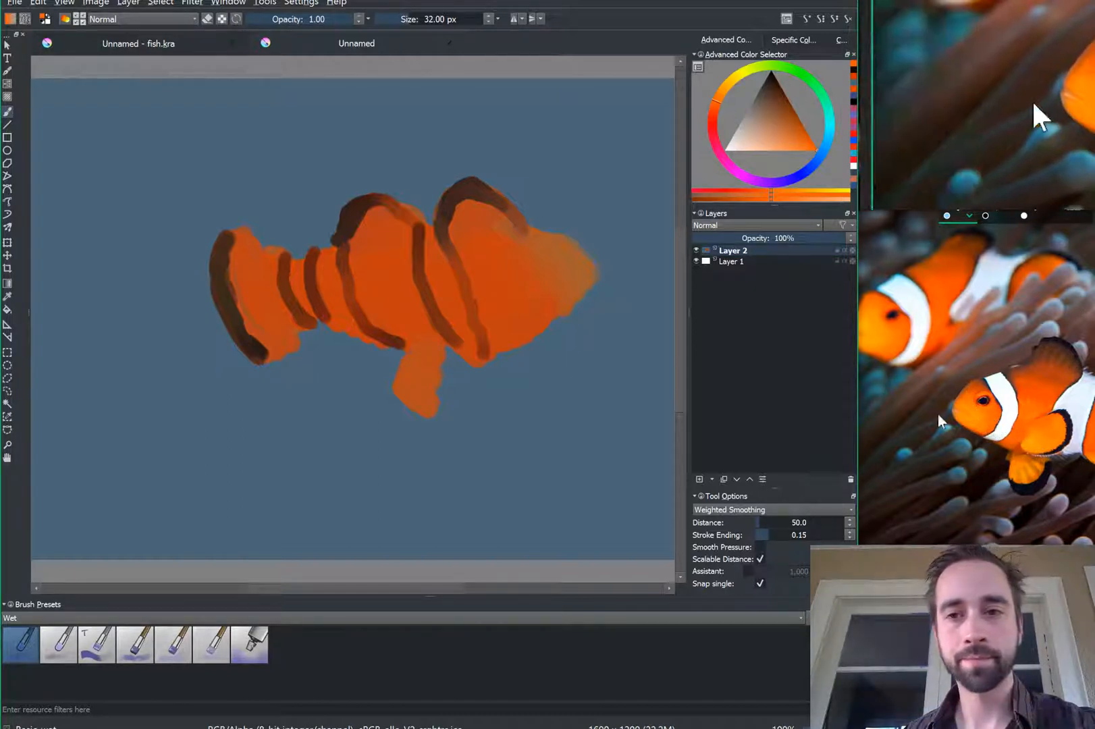
scroll(563, 292, up, 1)
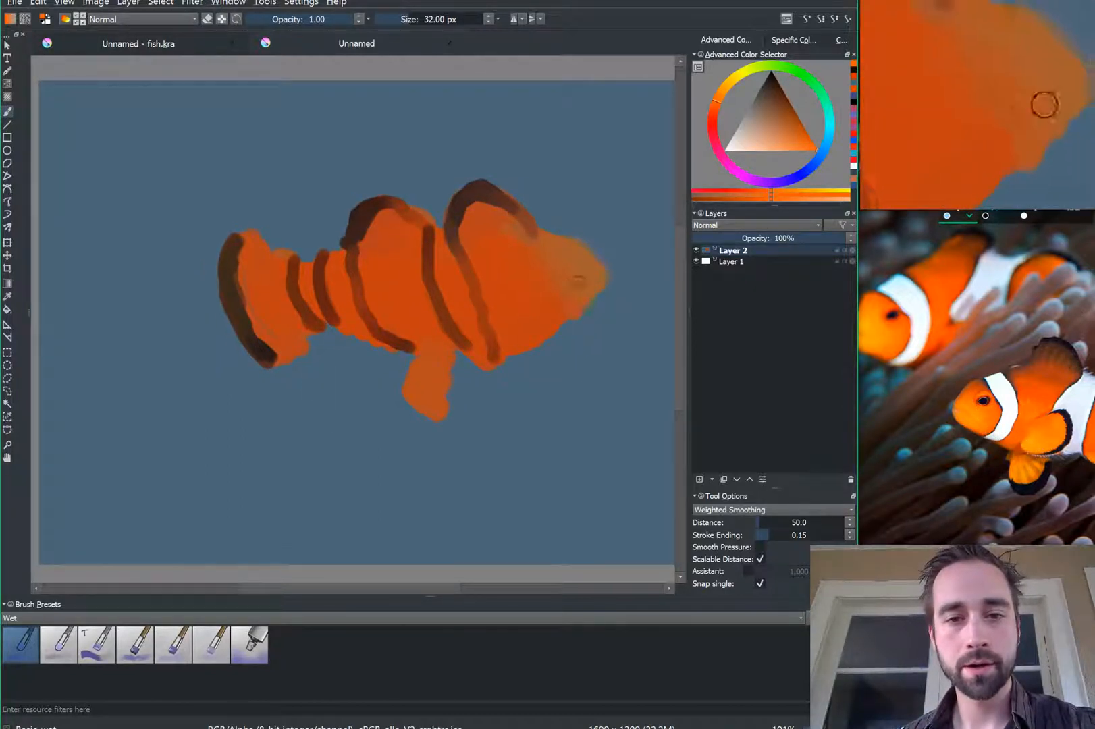
mouse_move(574, 285)
mouse_down()
mouse_move(531, 313)
mouse_move(526, 335)
mouse_move(504, 308)
mouse_move(513, 348)
mouse_move(495, 346)
mouse_move(472, 299)
mouse_move(473, 341)
mouse_move(430, 321)
mouse_move(452, 344)
mouse_move(407, 326)
mouse_move(406, 285)
mouse_move(416, 286)
mouse_move(419, 309)
mouse_move(389, 310)
mouse_move(381, 296)
mouse_move(455, 302)
mouse_move(462, 282)
mouse_move(467, 323)
mouse_move(498, 274)
mouse_move(510, 293)
mouse_move(538, 258)
mouse_move(574, 272)
mouse_move(578, 291)
mouse_move(560, 306)
mouse_move(506, 310)
mouse_move(495, 330)
mouse_move(483, 322)
mouse_move(559, 314)
mouse_move(505, 339)
mouse_move(592, 301)
mouse_move(511, 346)
mouse_move(565, 328)
mouse_move(516, 332)
mouse_move(542, 317)
mouse_move(501, 289)
mouse_move(415, 338)
mouse_move(438, 330)
mouse_up()
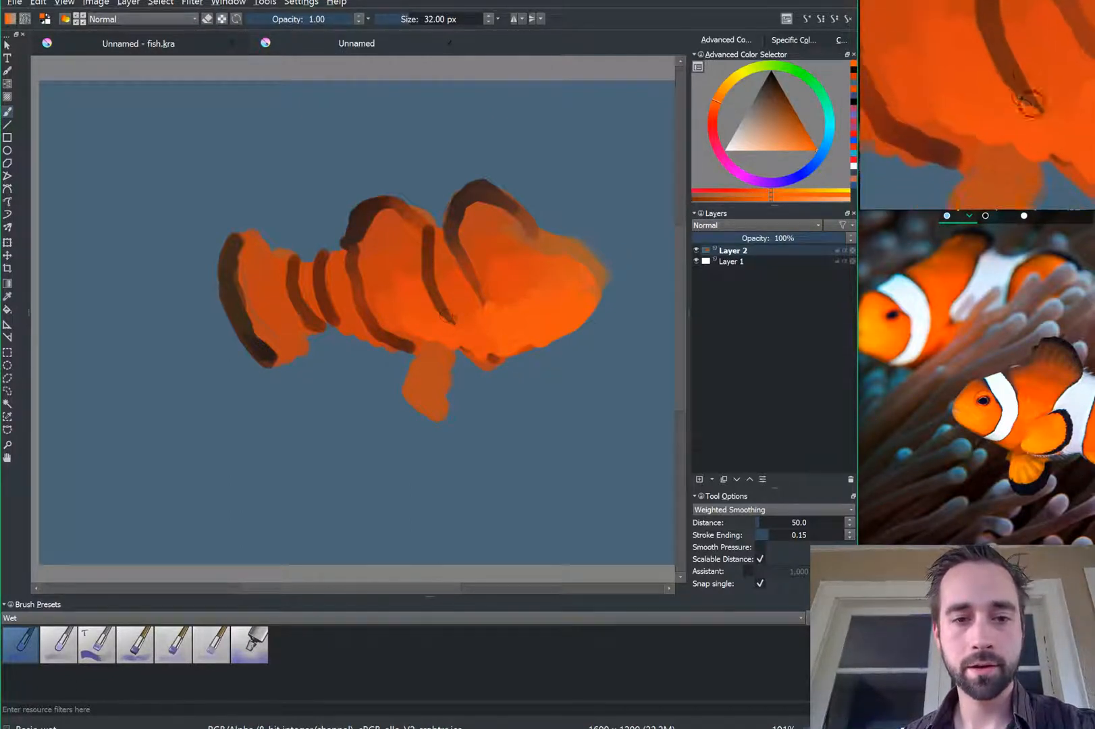
mouse_move(483, 357)
mouse_down()
mouse_move(467, 352)
mouse_move(467, 340)
mouse_move(489, 348)
mouse_move(458, 311)
mouse_move(471, 316)
mouse_up()
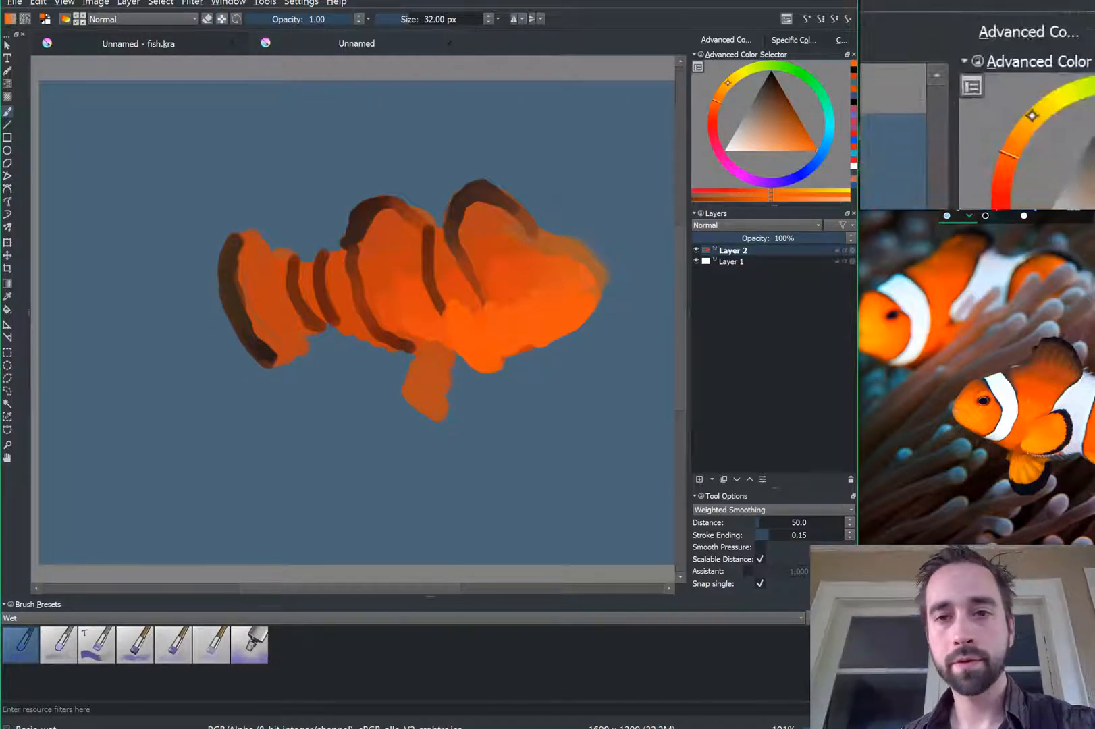
Step: Paint yellow-orange light down the mid-body and across the head
click(727, 83)
drag(810, 146, 819, 192)
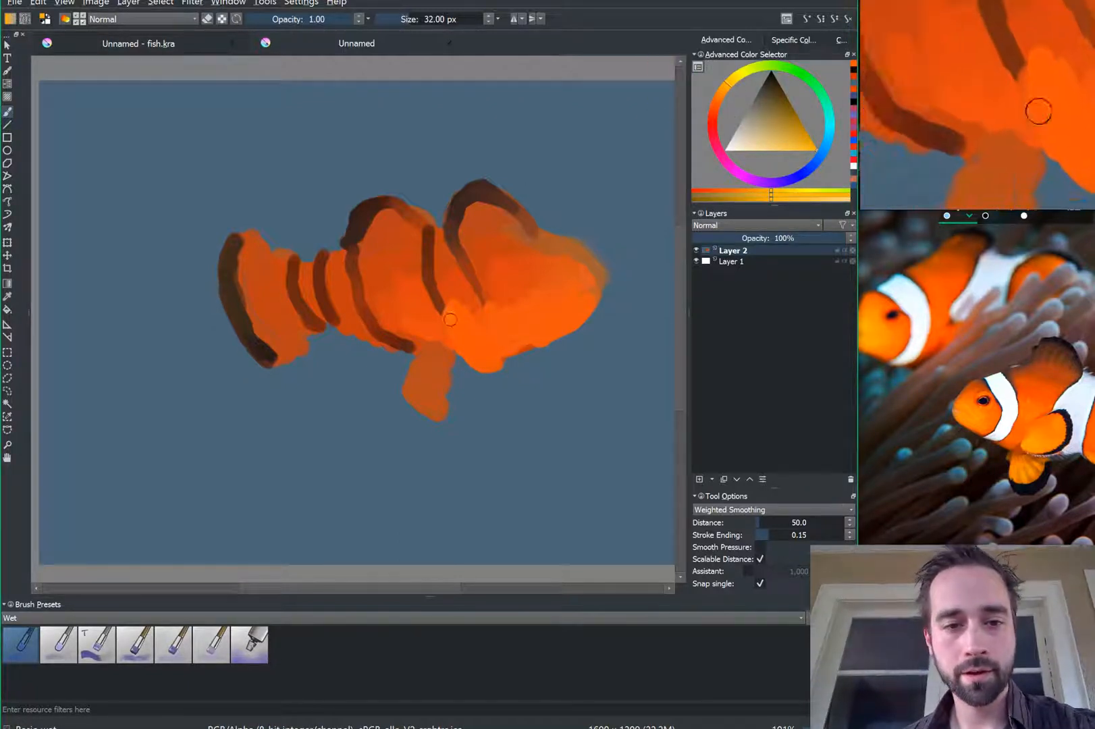
mouse_move(443, 314)
mouse_down()
mouse_move(452, 344)
mouse_move(487, 367)
mouse_move(444, 298)
mouse_move(474, 355)
mouse_move(466, 350)
mouse_move(457, 316)
mouse_move(491, 344)
mouse_up()
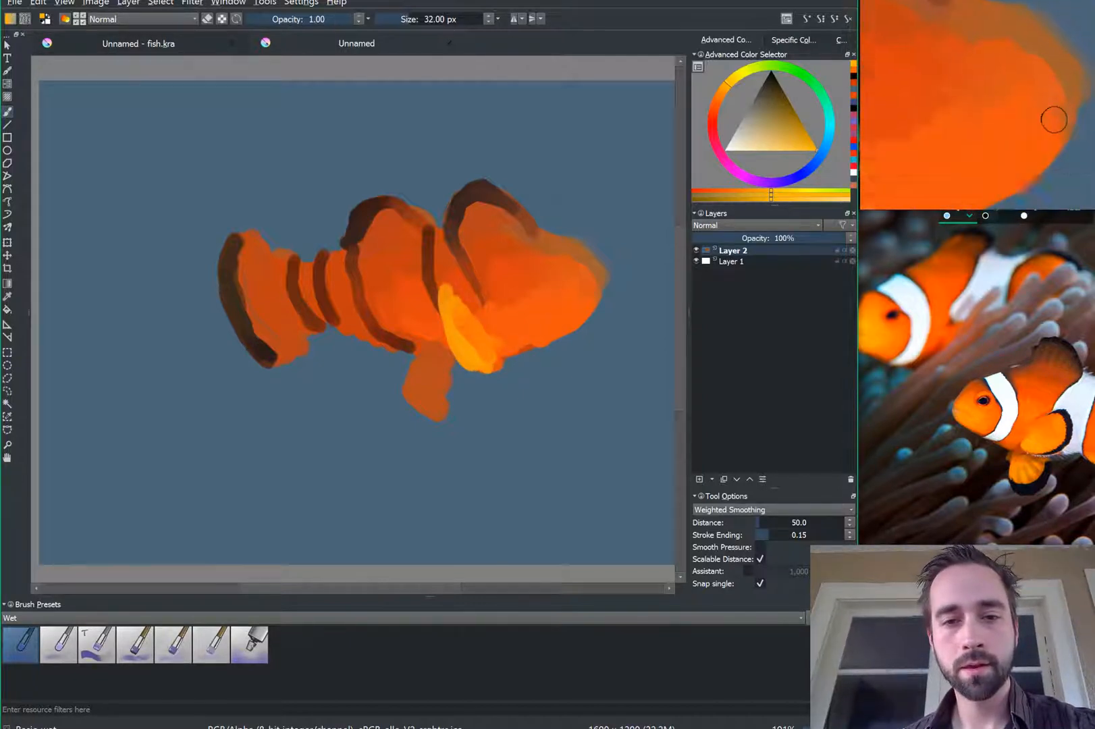
mouse_move(562, 282)
mouse_down()
mouse_move(545, 314)
mouse_move(523, 308)
mouse_up()
mouse_move(557, 266)
mouse_down()
mouse_move(581, 300)
mouse_move(553, 275)
mouse_move(558, 255)
mouse_up()
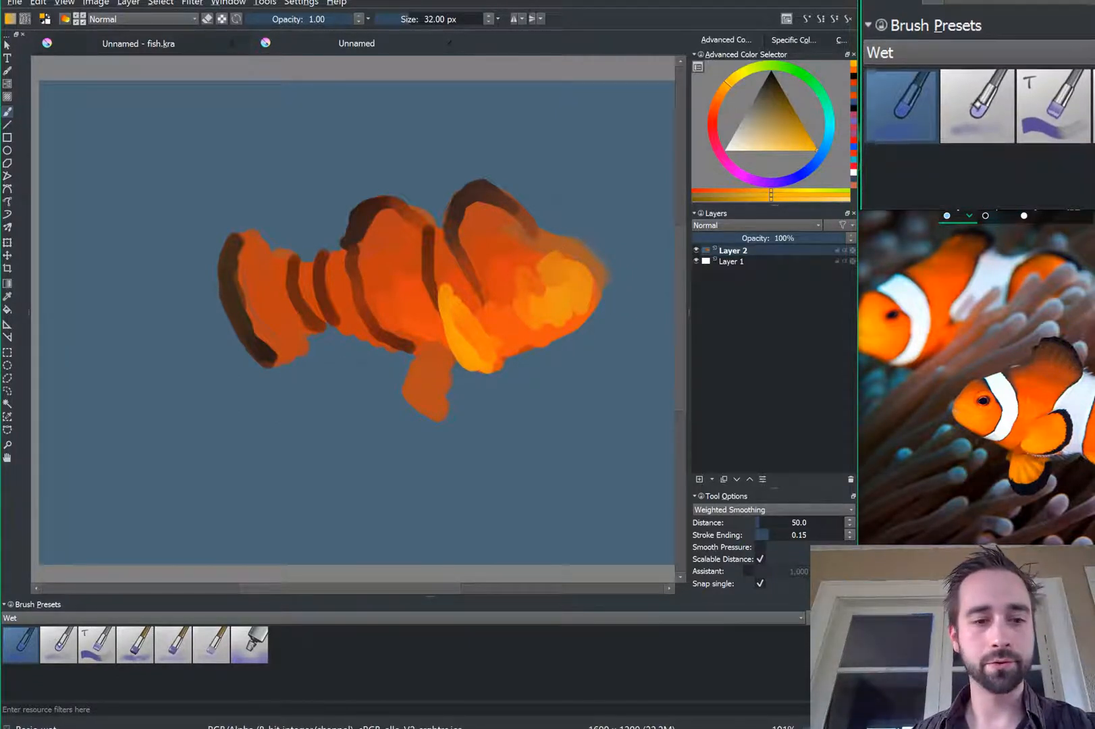
Step: Blend the head with the 100 px soft Wet preset, undoing the stray smear below
click(54, 657)
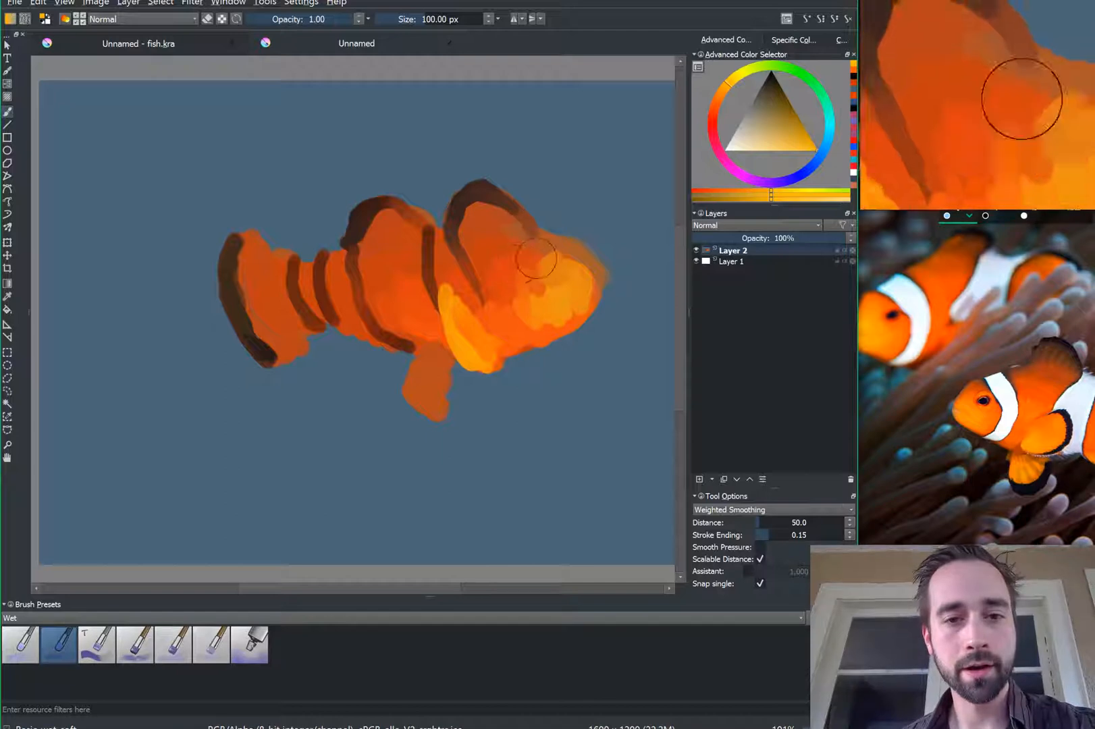
mouse_move(560, 255)
mouse_down()
mouse_move(499, 275)
mouse_move(549, 351)
mouse_move(593, 327)
mouse_up()
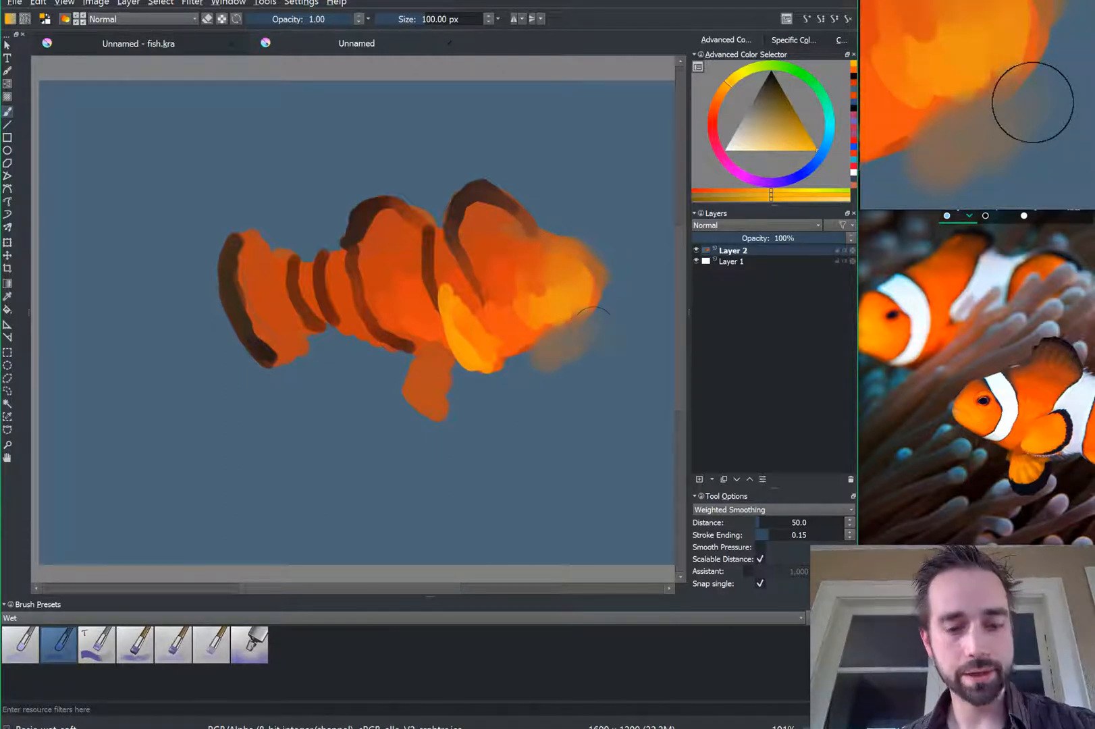
key(ctrl+z)
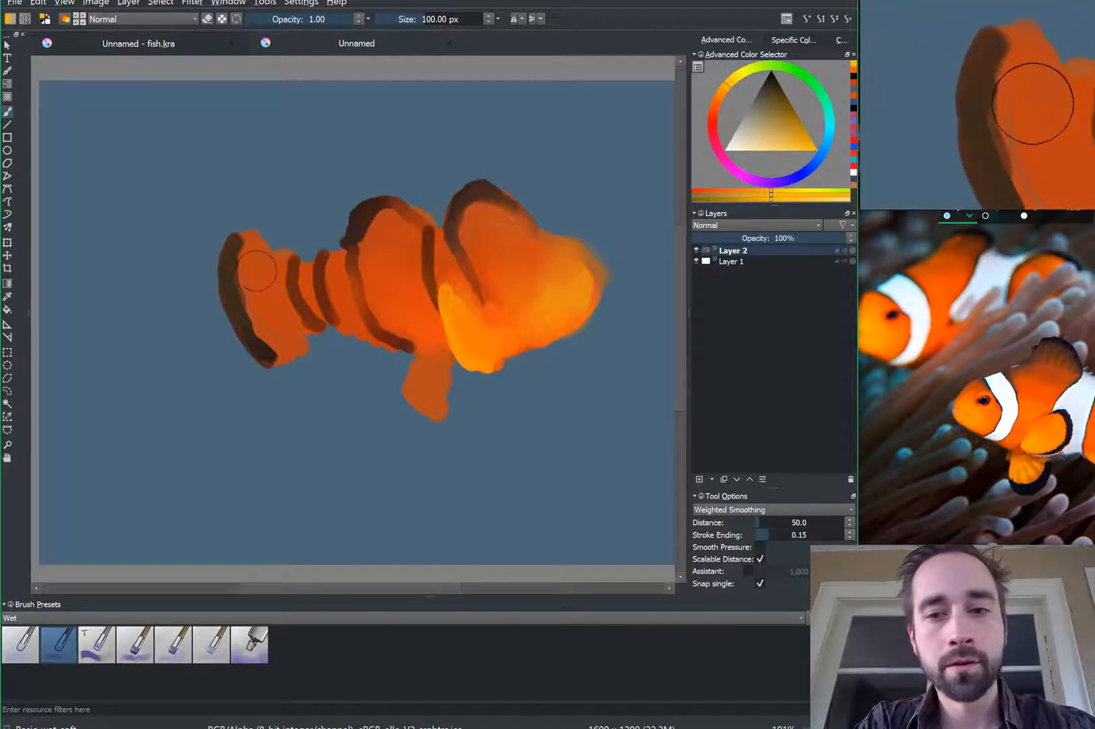
Step: Soften and thin the tail's dark edge with a smaller brush and sampled orange-brown
mouse_move(265, 305)
mouse_down()
mouse_move(244, 256)
mouse_move(259, 317)
mouse_move(280, 337)
mouse_up()
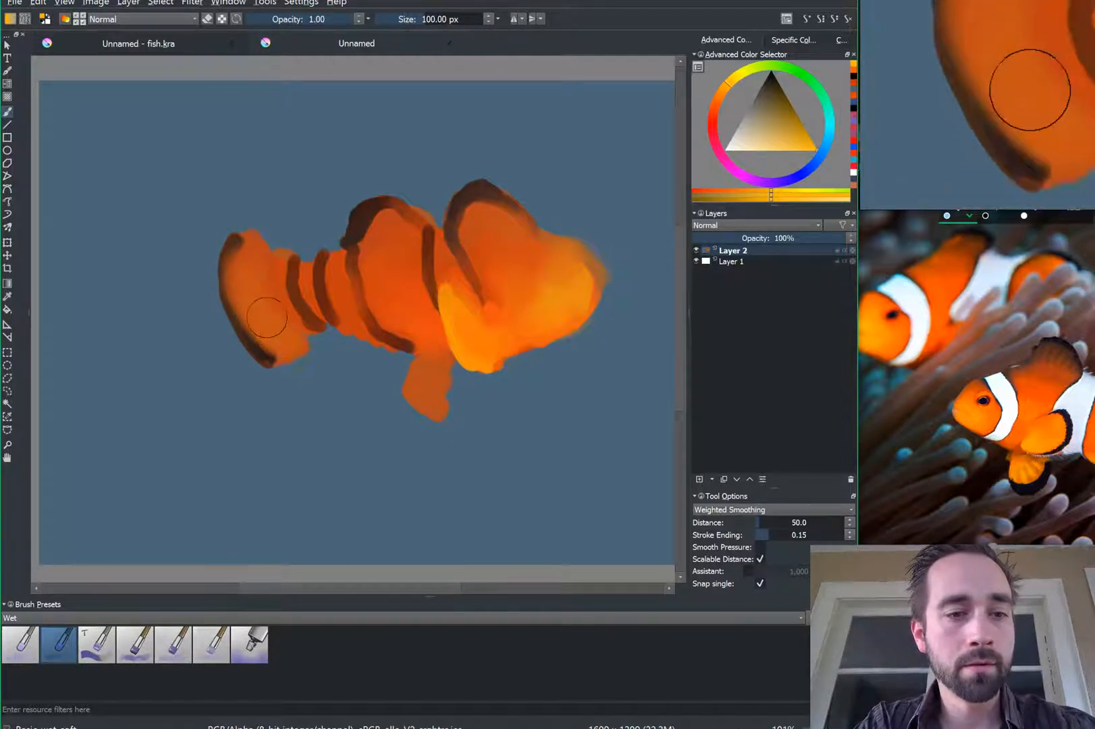
key(ctrl+z)
key(ctrl+z)
key(ctrl+z)
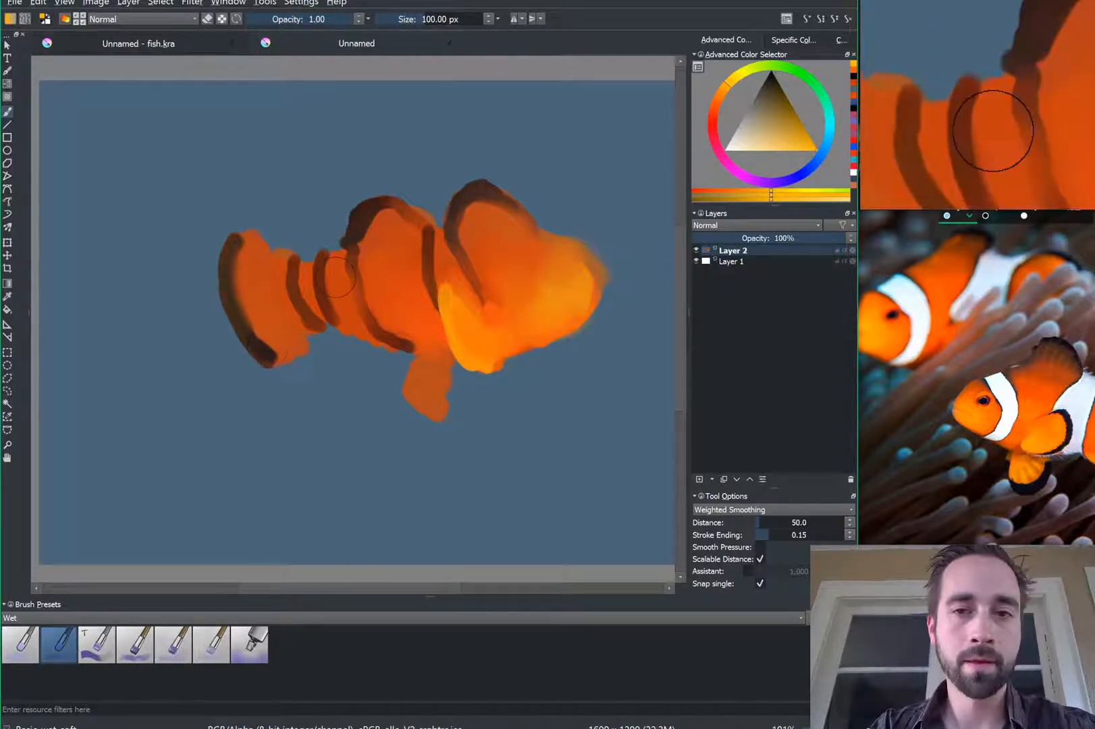
ctrl+click(270, 329)
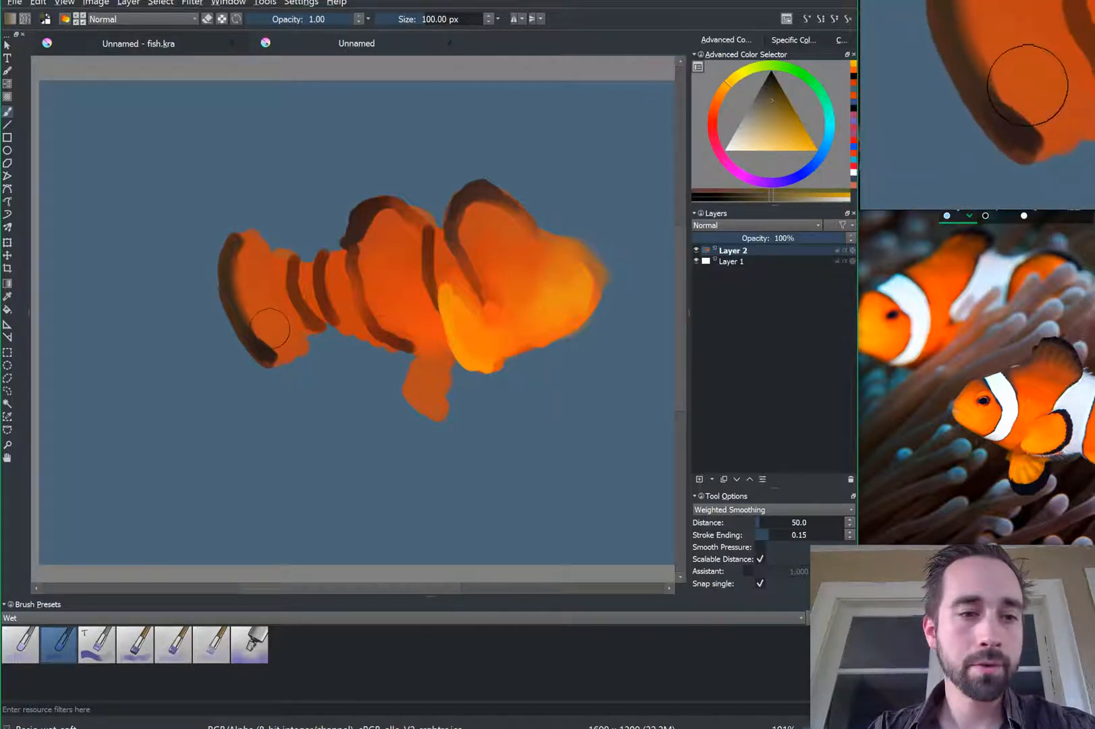
drag(246, 271, 269, 344)
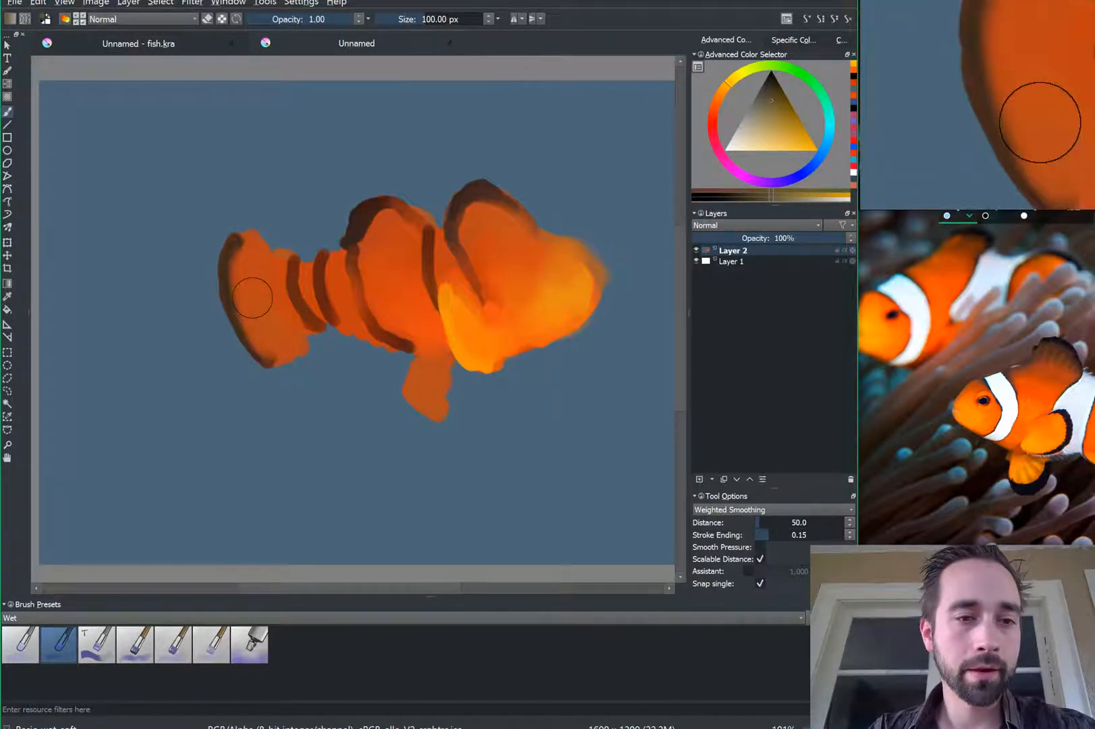
key(ctrl)
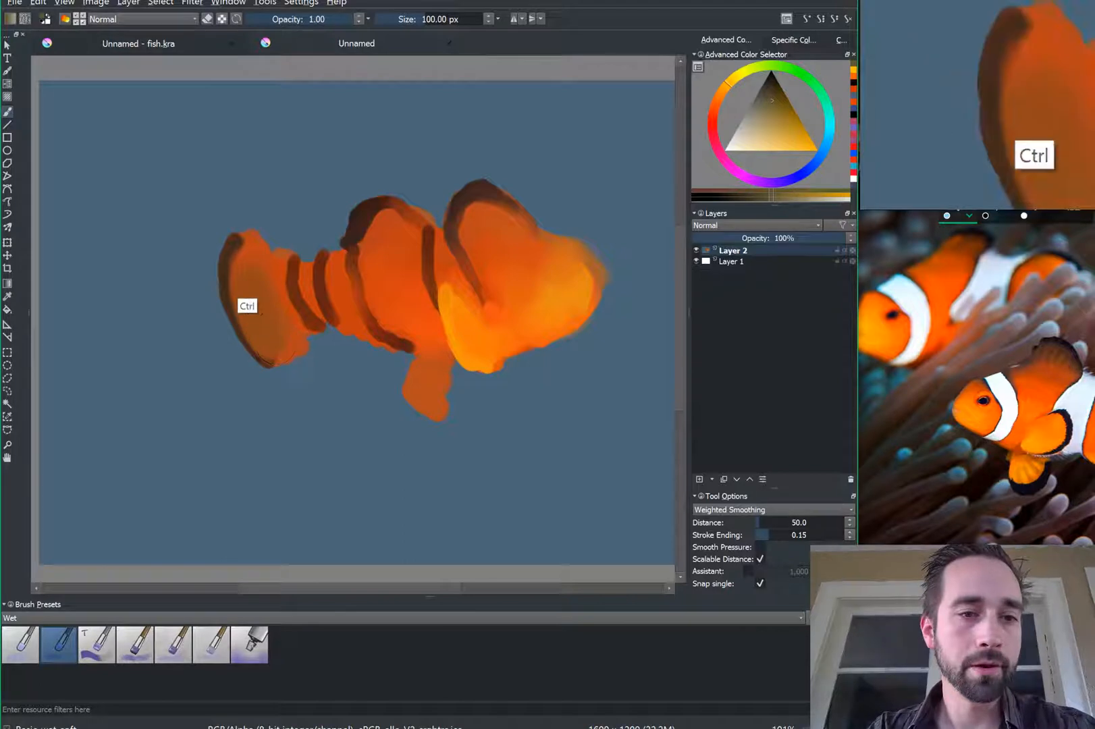
key(ctrl+z)
key(bracketleft)
key(bracketleft)
key(bracketleft)
key(bracketleft)
mouse_move(244, 255)
mouse_down()
mouse_move(257, 324)
mouse_move(239, 285)
mouse_move(262, 271)
mouse_up()
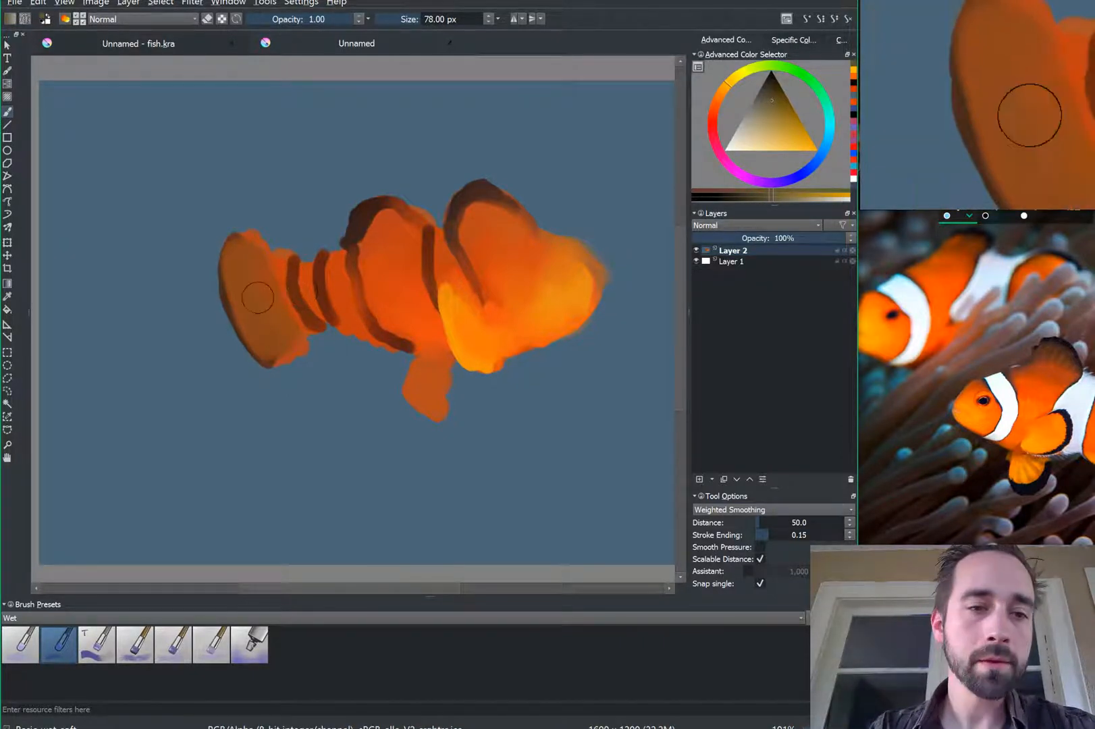
Step: Sample the body orange, try a light peach, then pick up the band's dark brown
ctrl+click(406, 295)
ctrl+click(405, 295)
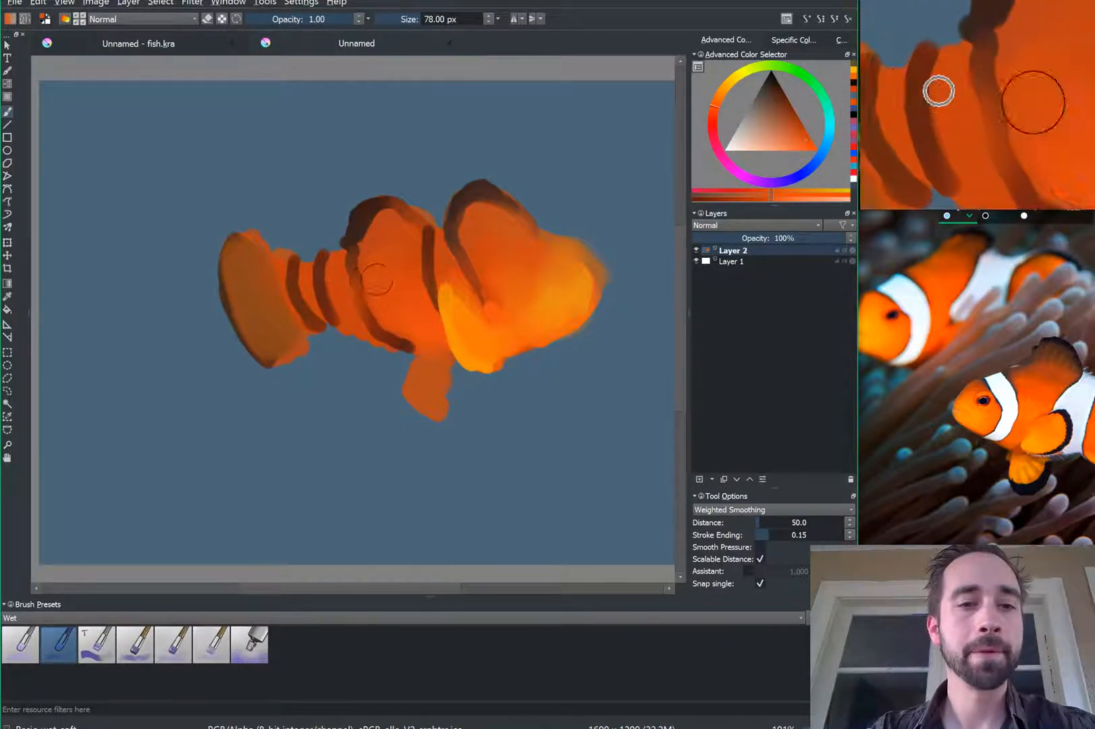
key(ctrl)
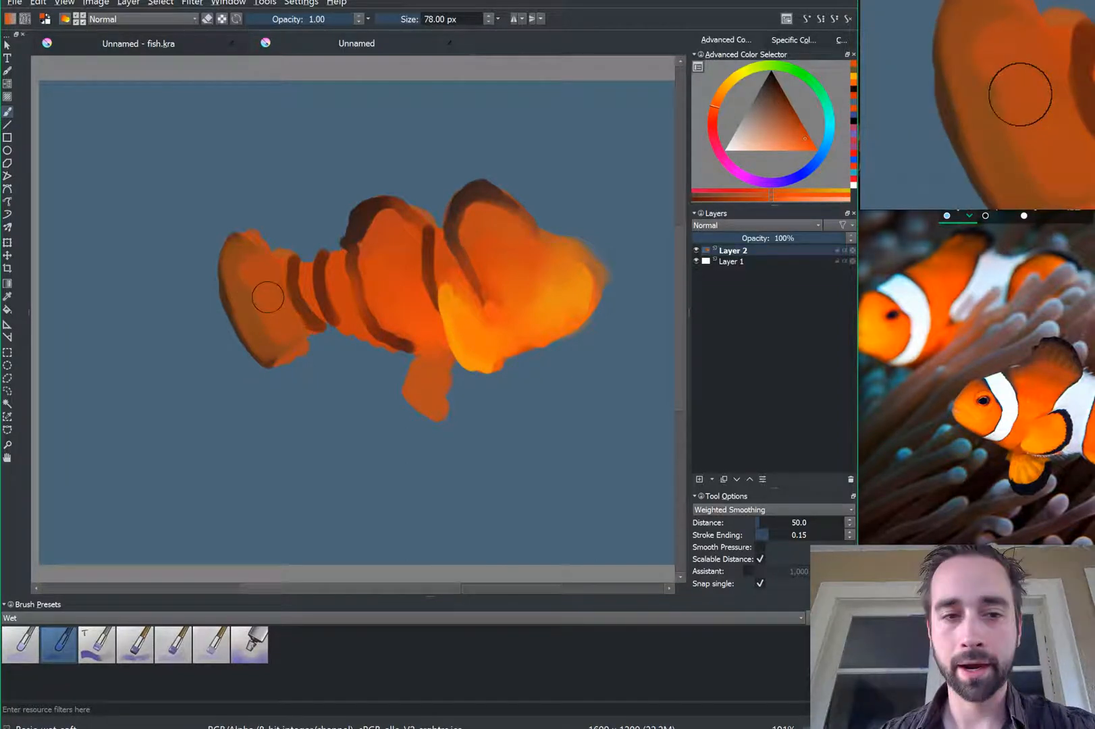
key(bracketleft)
key(bracketleft)
key(bracketleft)
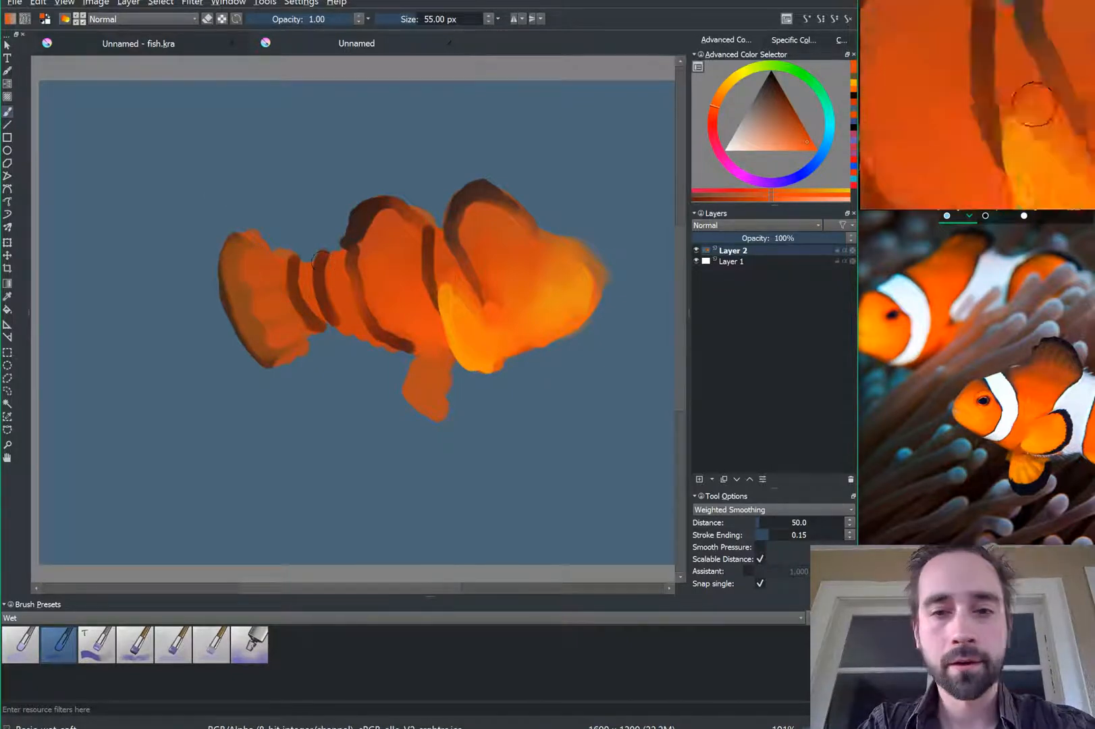
click(744, 148)
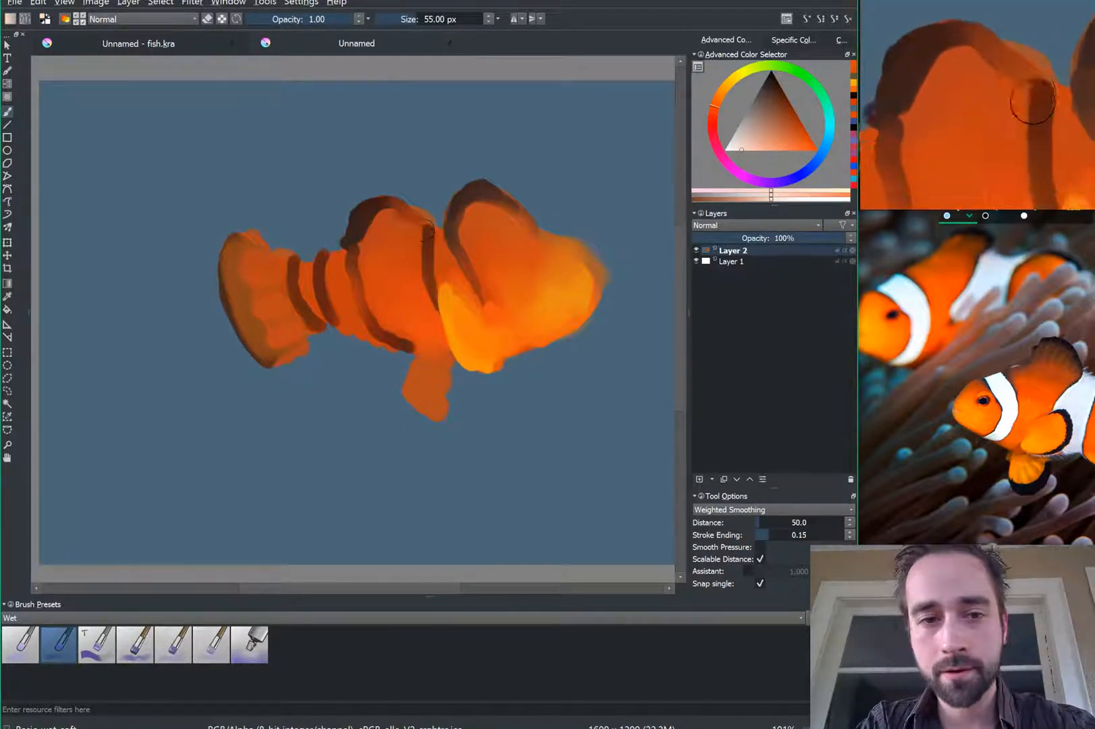
ctrl+click(376, 197)
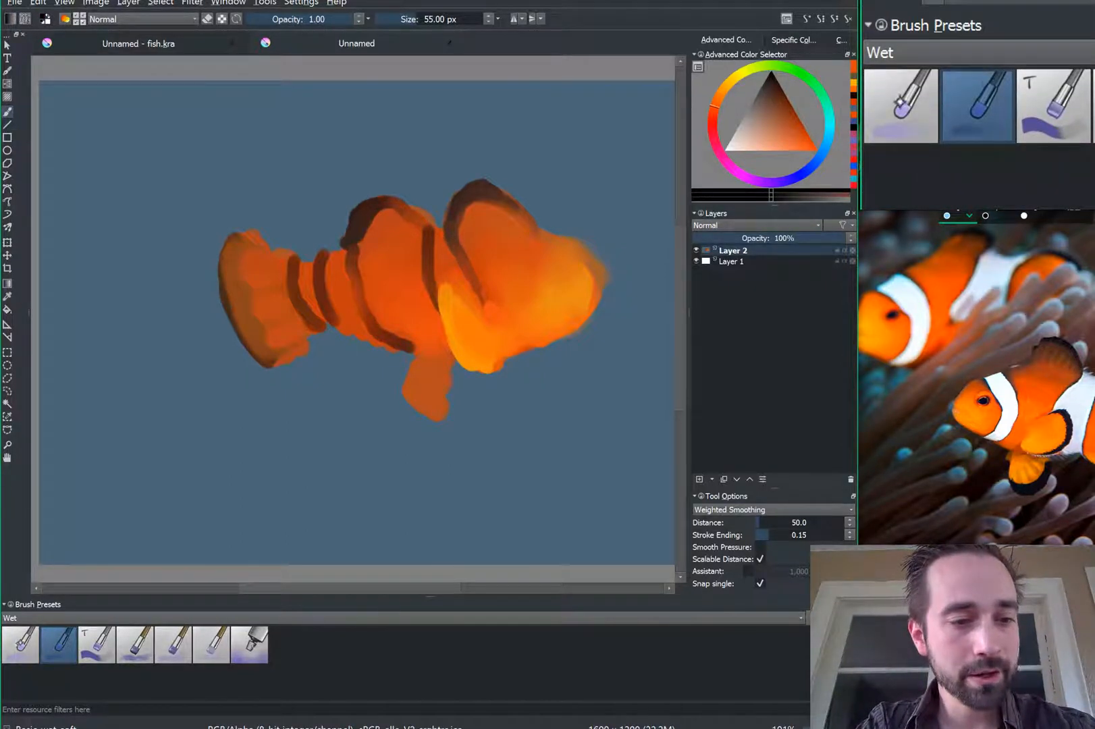
Step: Paint a dark blue test stroke at lower left with a soft smear beside it
click(20, 642)
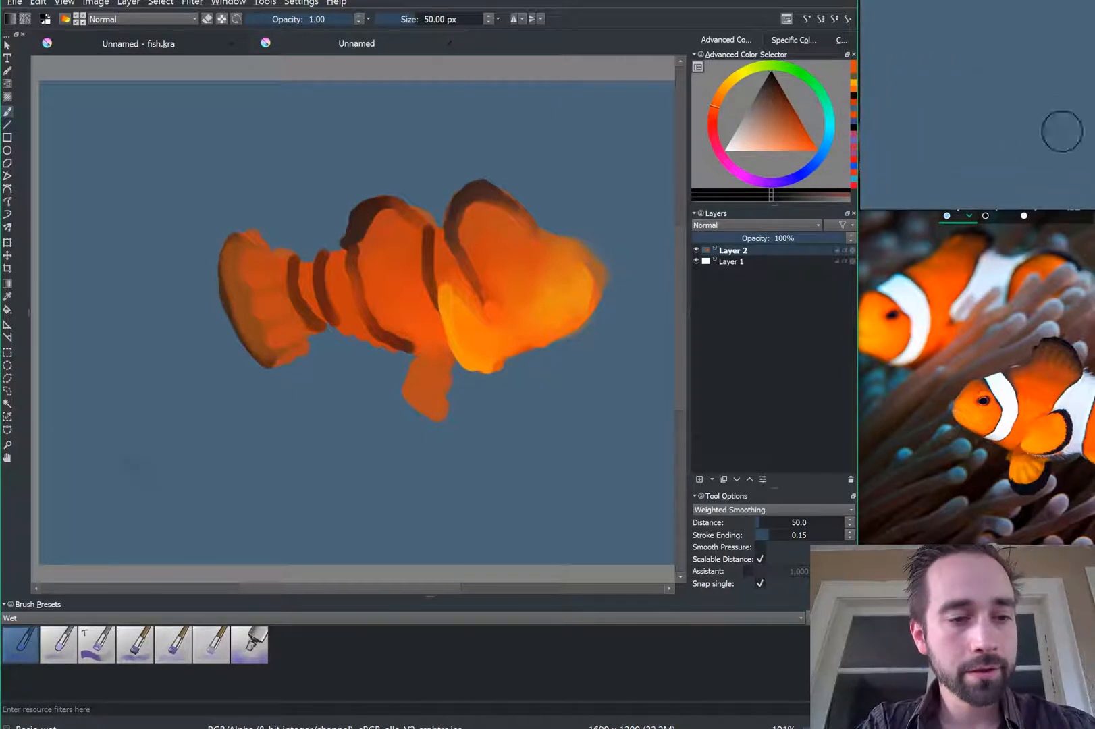
drag(108, 439, 183, 551)
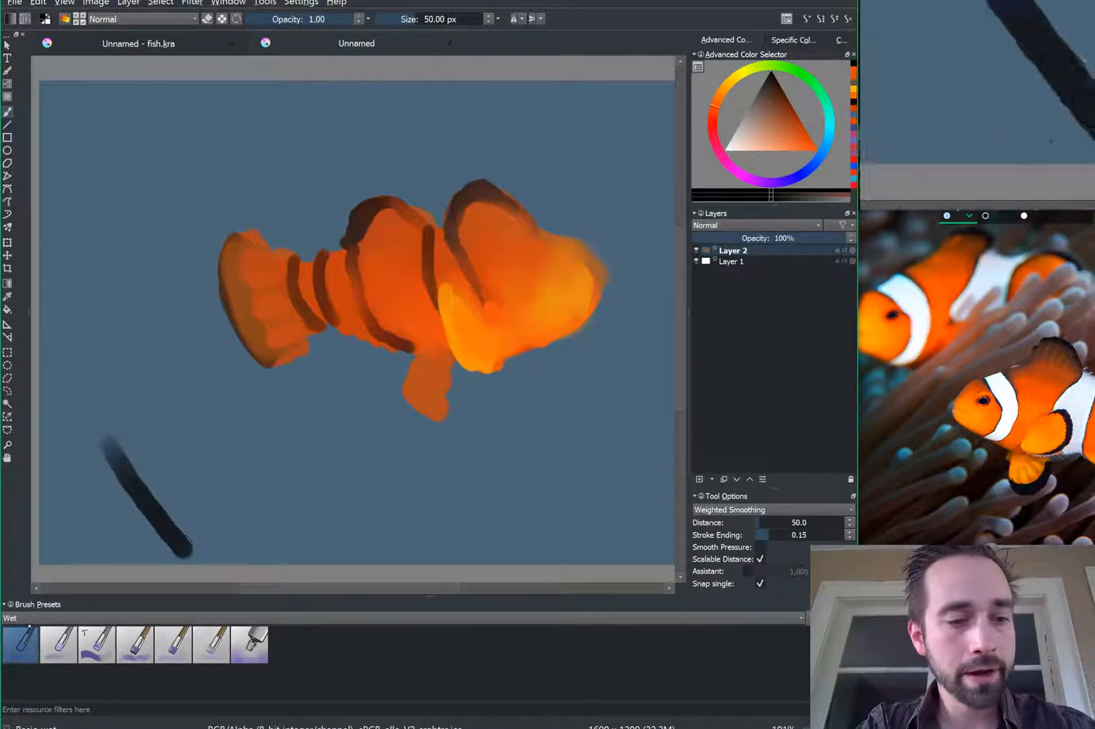
key(slash)
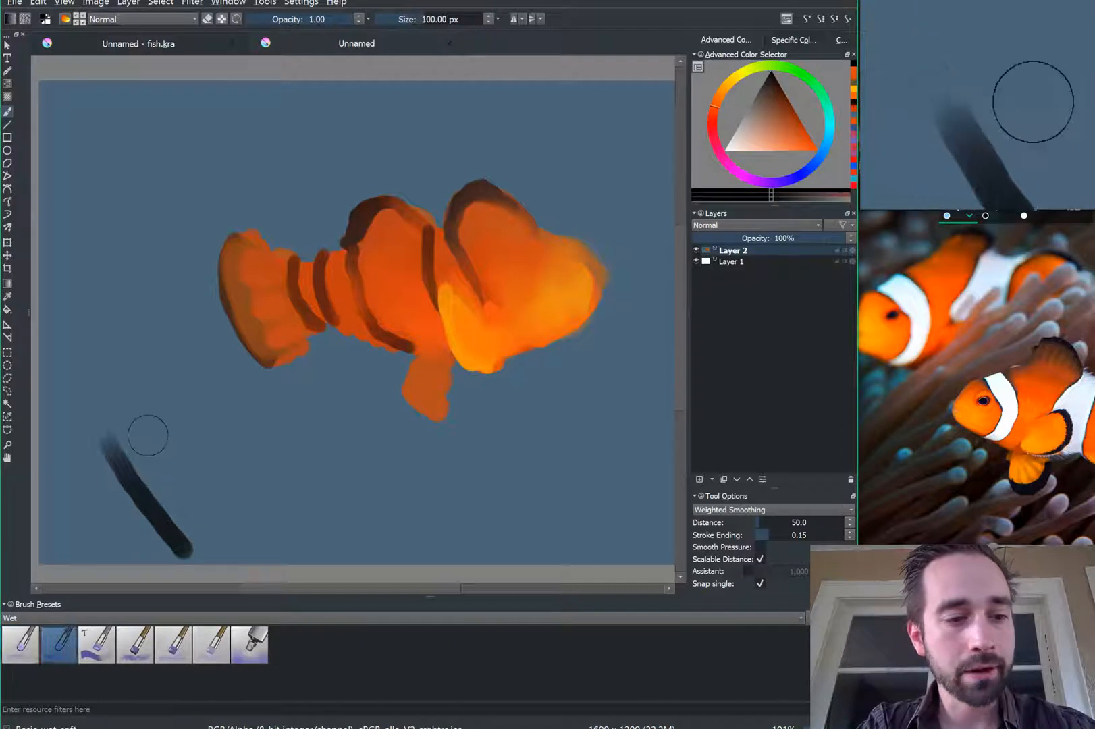
mouse_move(189, 463)
mouse_down()
mouse_move(260, 549)
mouse_move(175, 442)
mouse_move(253, 517)
mouse_move(196, 448)
mouse_up()
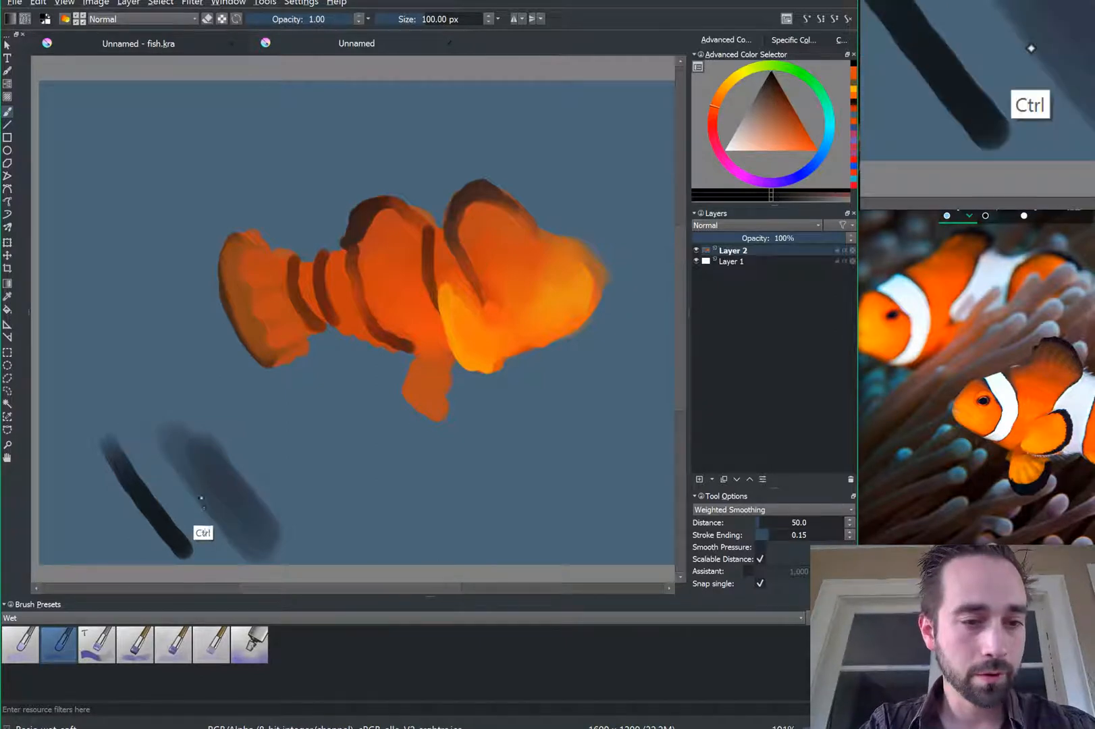
key(ctrl+z)
mouse_move(177, 434)
mouse_down()
mouse_move(228, 512)
mouse_move(196, 464)
mouse_move(223, 513)
mouse_move(199, 503)
mouse_move(226, 530)
mouse_move(235, 521)
mouse_move(221, 519)
mouse_move(247, 526)
mouse_up()
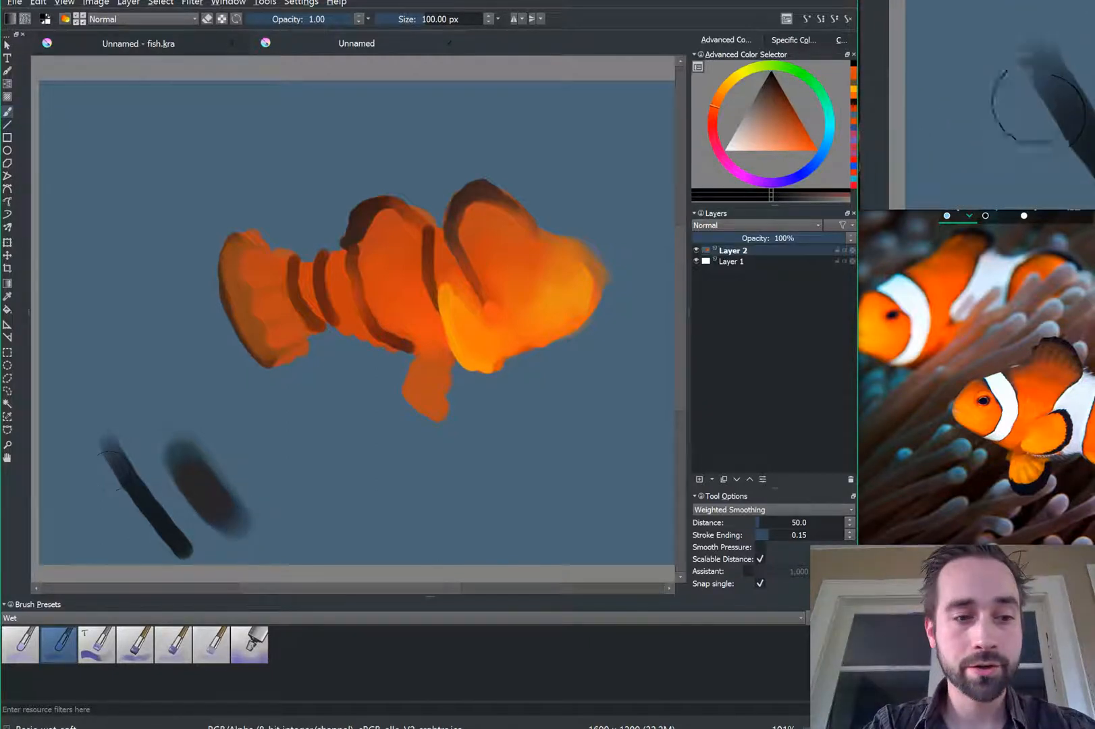
drag(110, 455, 143, 527)
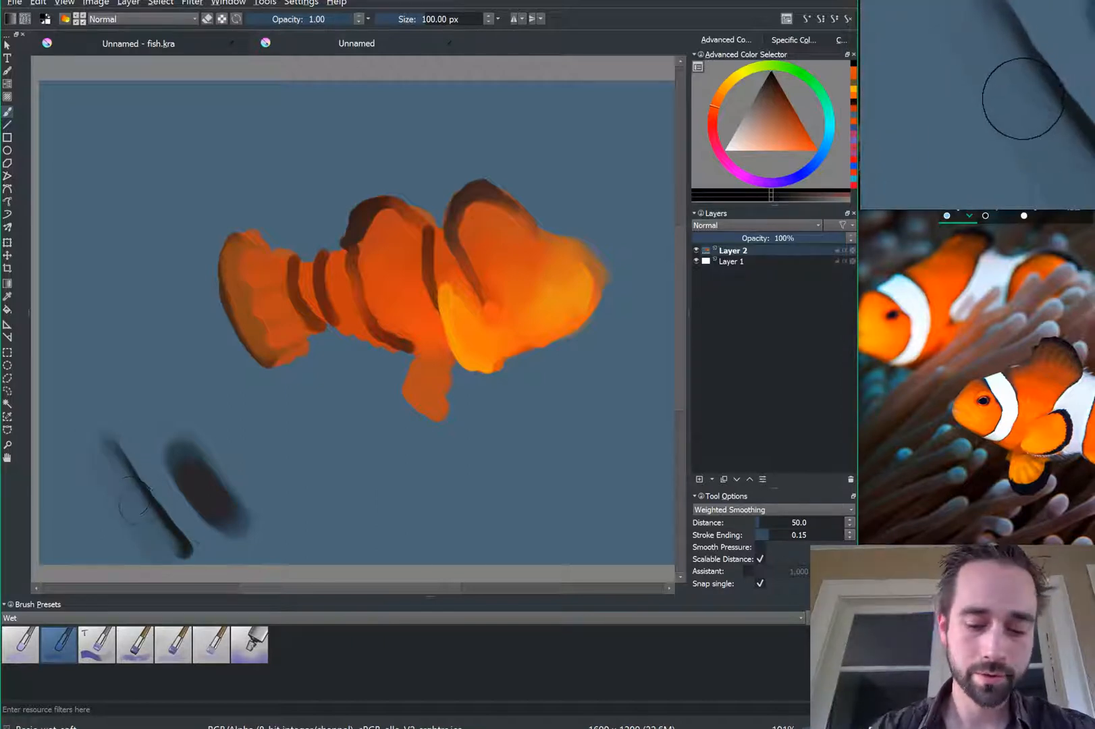
Step: Sample the stroke's dark blue and blend its left side into the background with a smaller soft brush
key(ctrl)
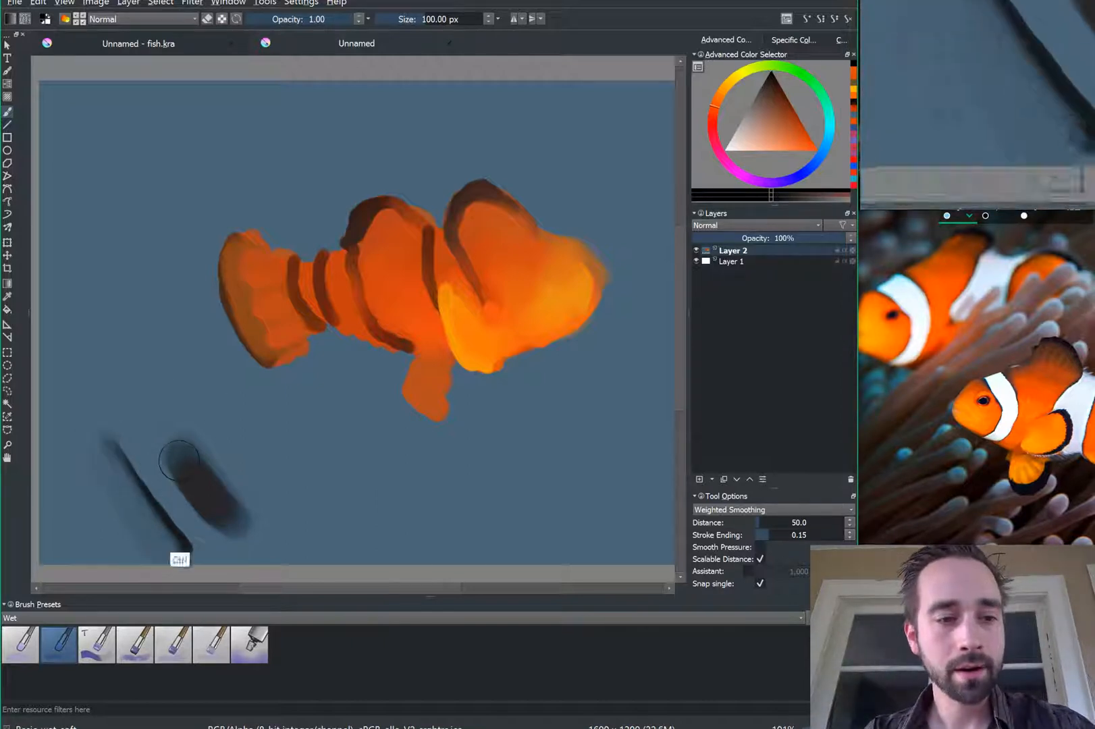
ctrl+click(176, 545)
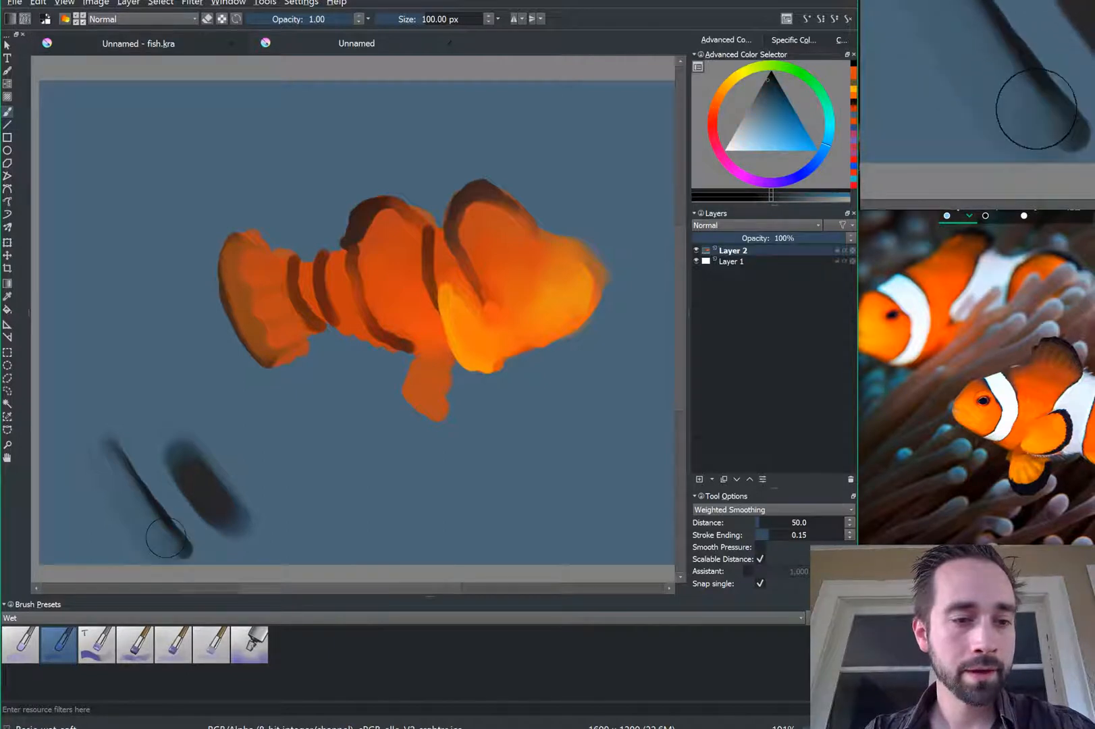
mouse_move(166, 539)
mouse_down()
mouse_move(150, 512)
mouse_move(168, 542)
mouse_up()
ctrl+click(147, 508)
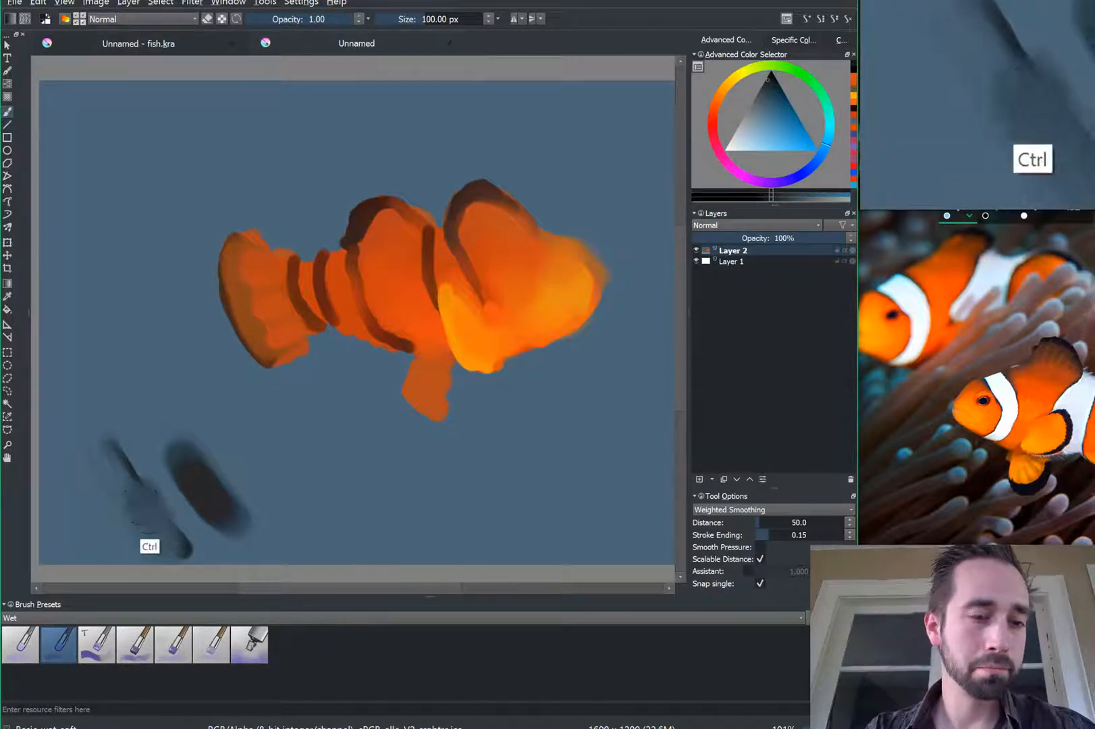
ctrl+click(135, 495)
key(ctrl+z)
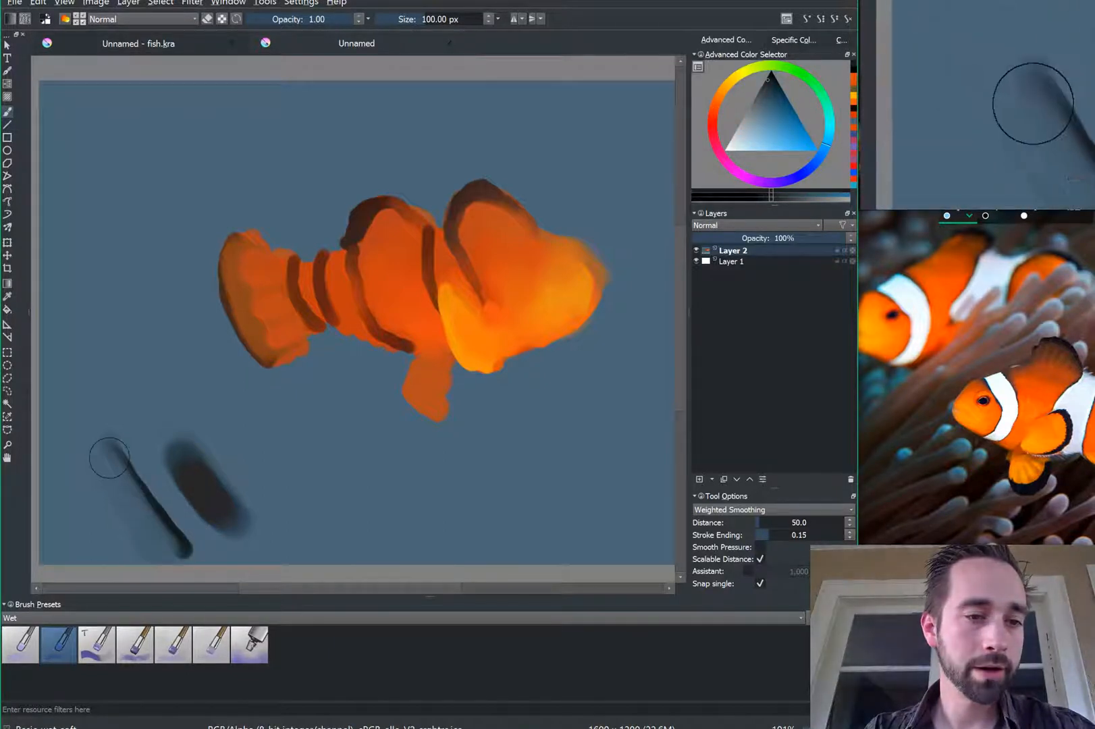
key(bracketleft)
key(bracketleft)
key(bracketleft)
key(bracketleft)
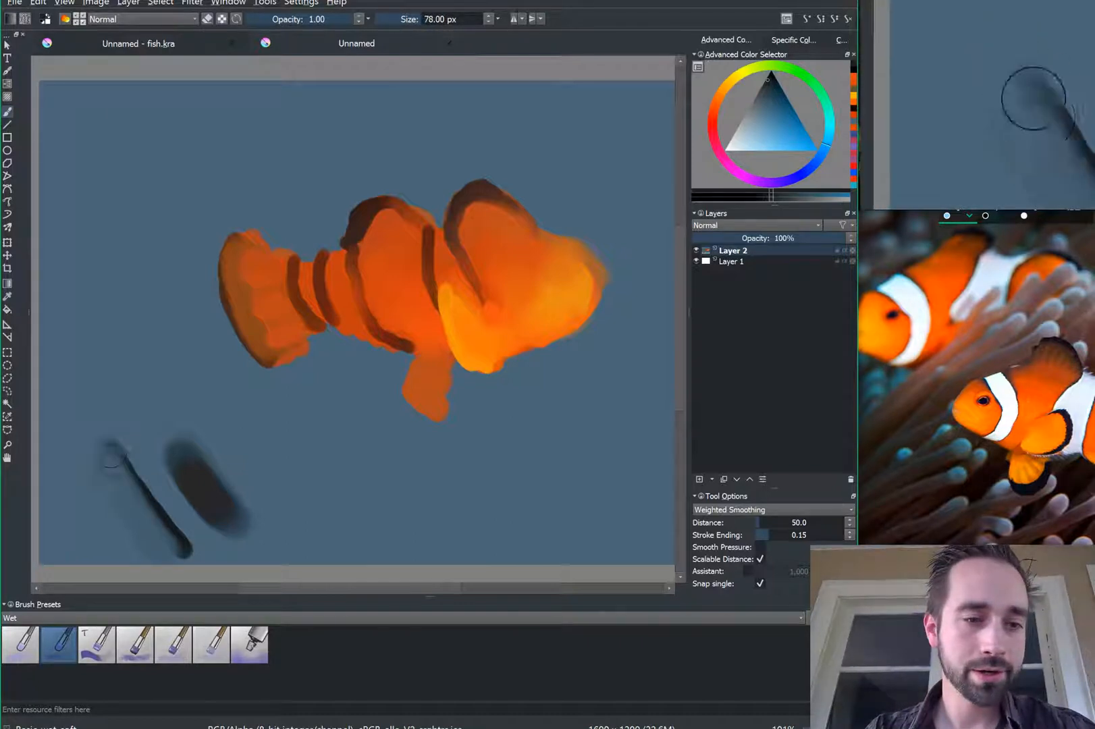
mouse_move(111, 457)
mouse_down()
mouse_move(173, 545)
mouse_move(96, 470)
mouse_move(142, 547)
mouse_up()
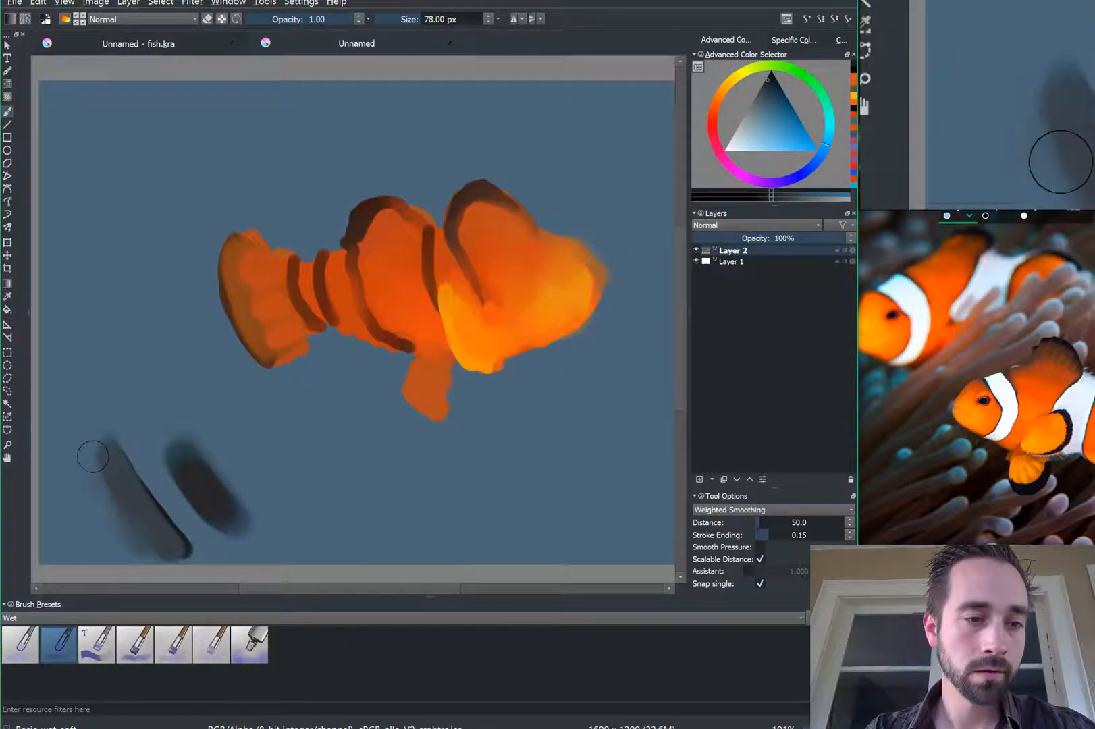
mouse_move(94, 457)
mouse_down()
mouse_move(107, 520)
mouse_move(94, 474)
mouse_move(119, 487)
mouse_up()
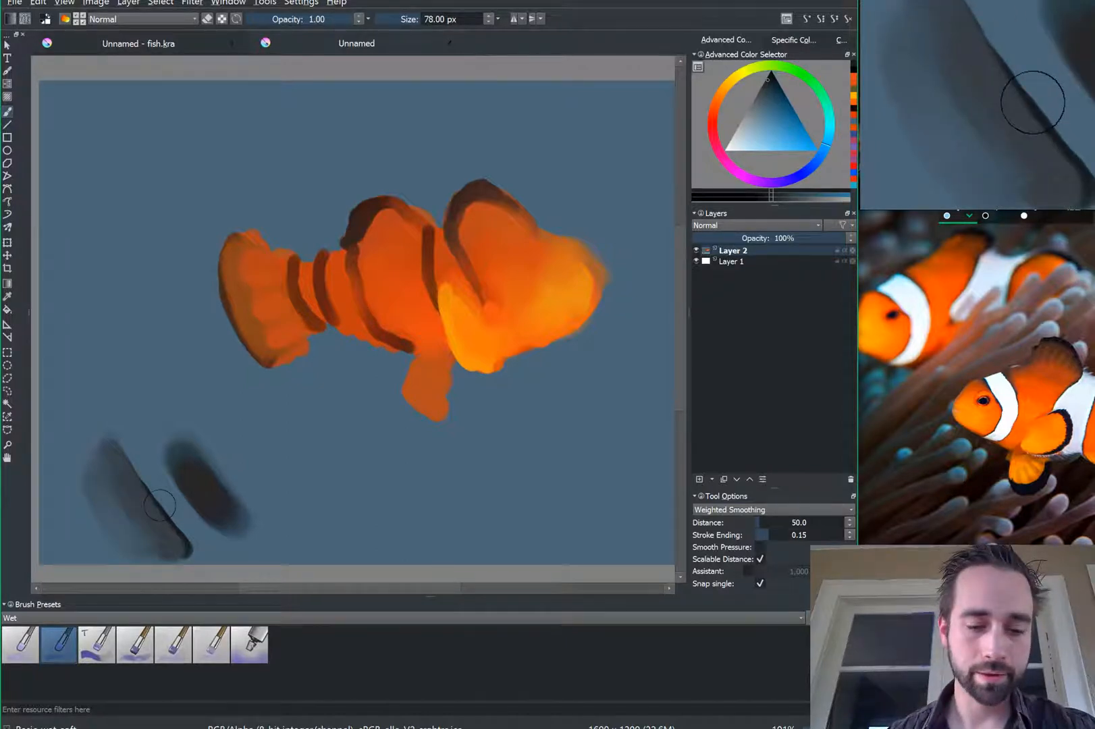
Step: Add a dark diagonal stroke with the hard wet brush and soften it with the soft one
click(20, 643)
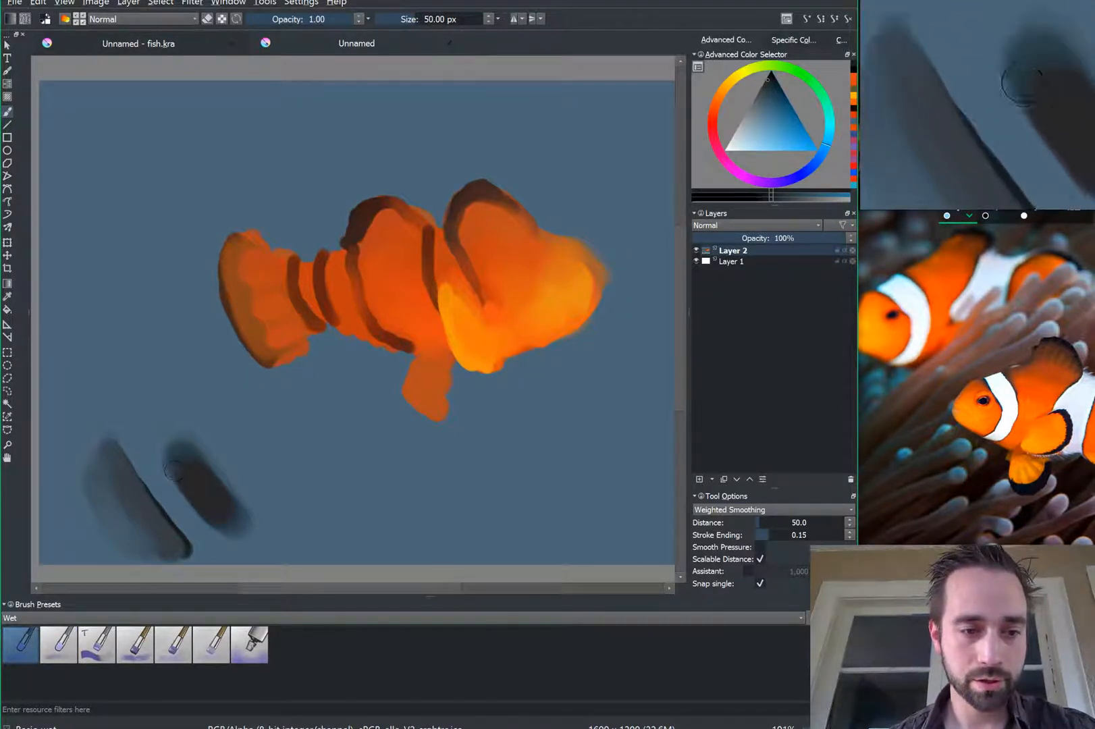
drag(156, 449, 216, 530)
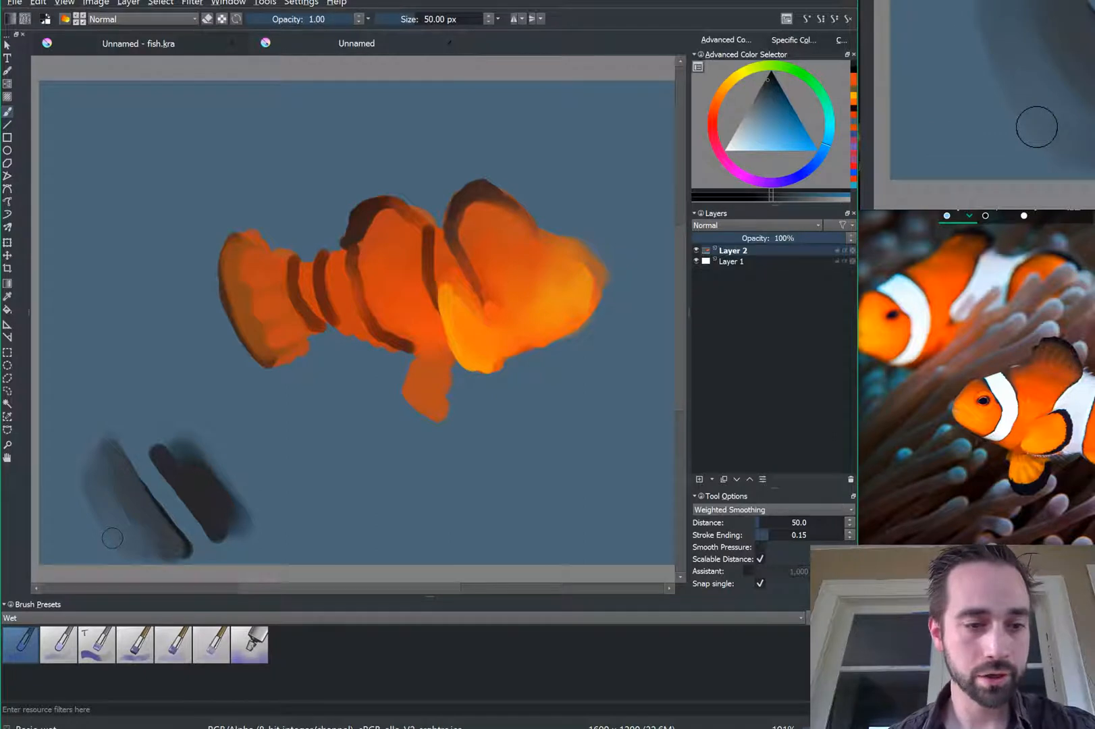
click(59, 645)
drag(158, 440, 212, 511)
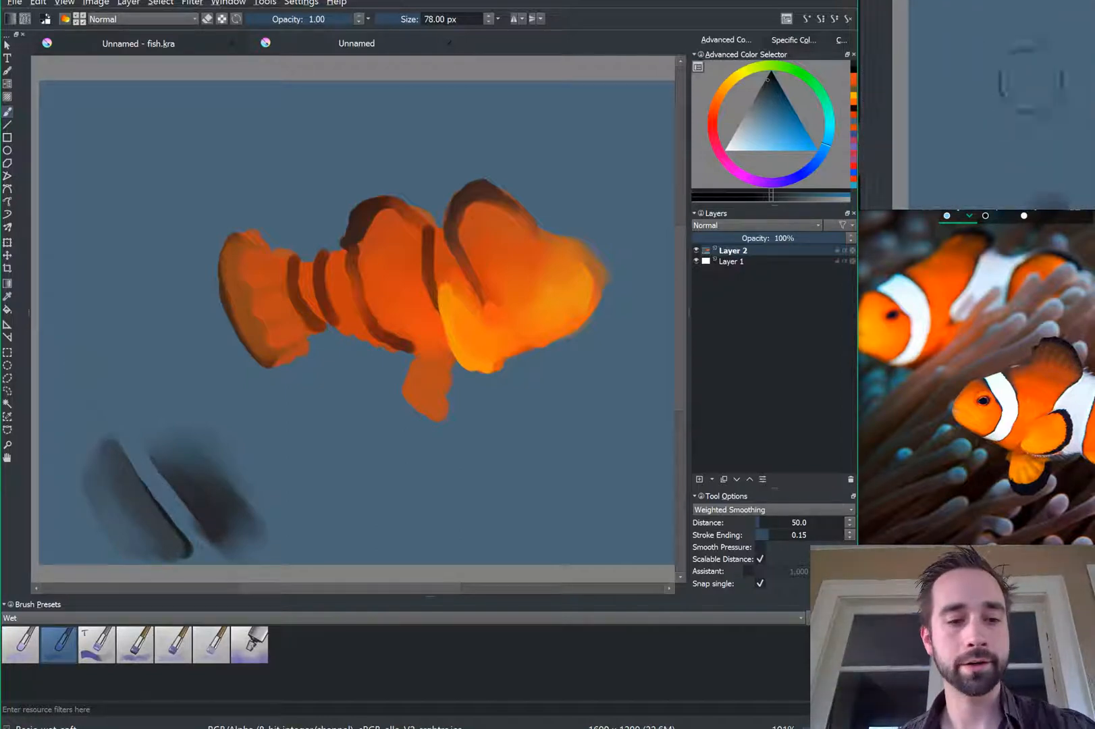
Step: With the harder Basic wet brush, paint a dark band curving down the fish's gill
click(28, 636)
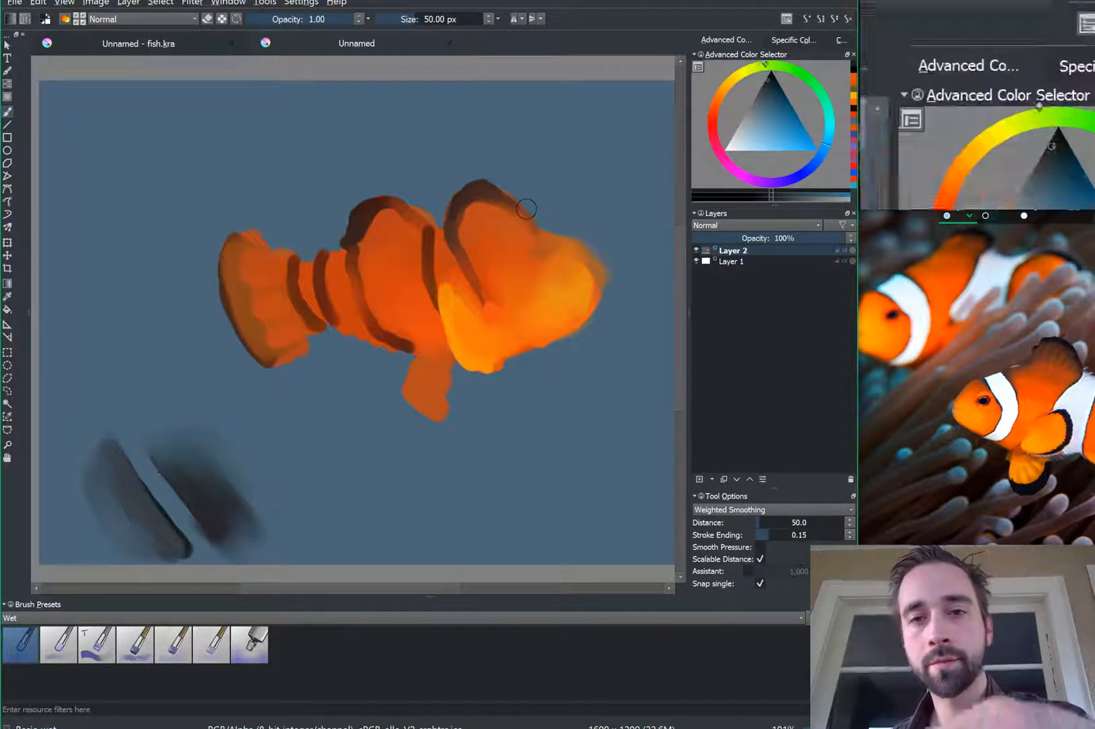
mouse_move(526, 236)
mouse_down()
mouse_move(526, 289)
mouse_move(552, 329)
mouse_up()
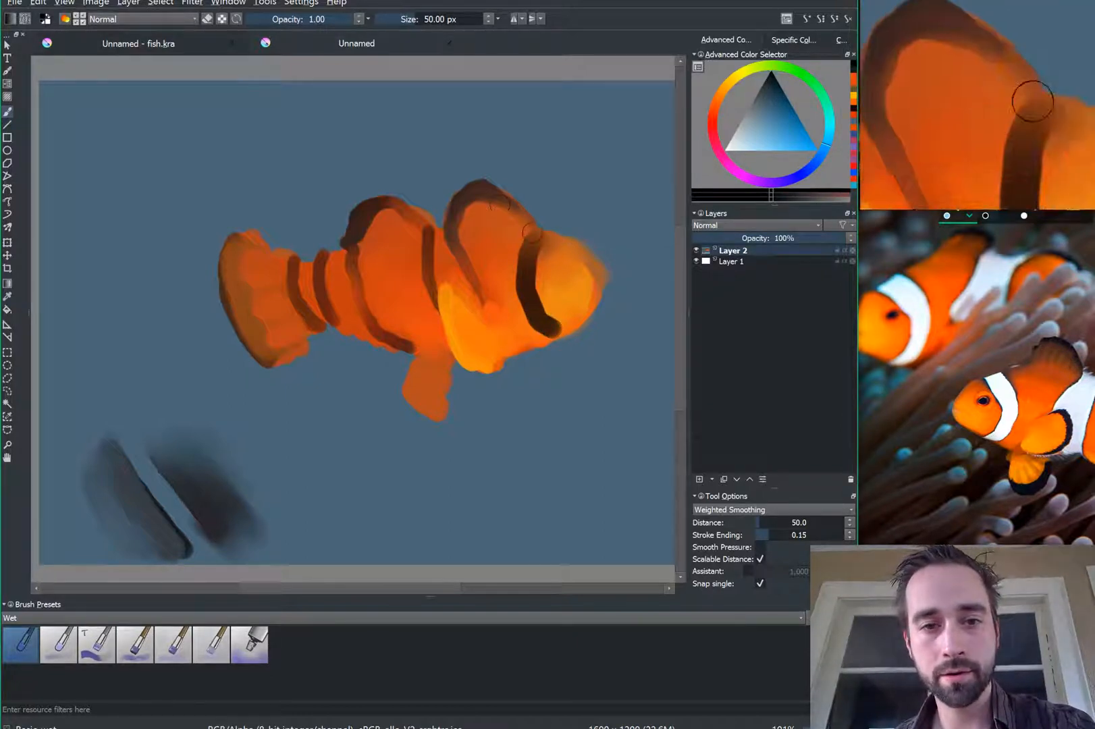
mouse_move(532, 233)
mouse_down()
mouse_move(511, 290)
mouse_move(549, 341)
mouse_up()
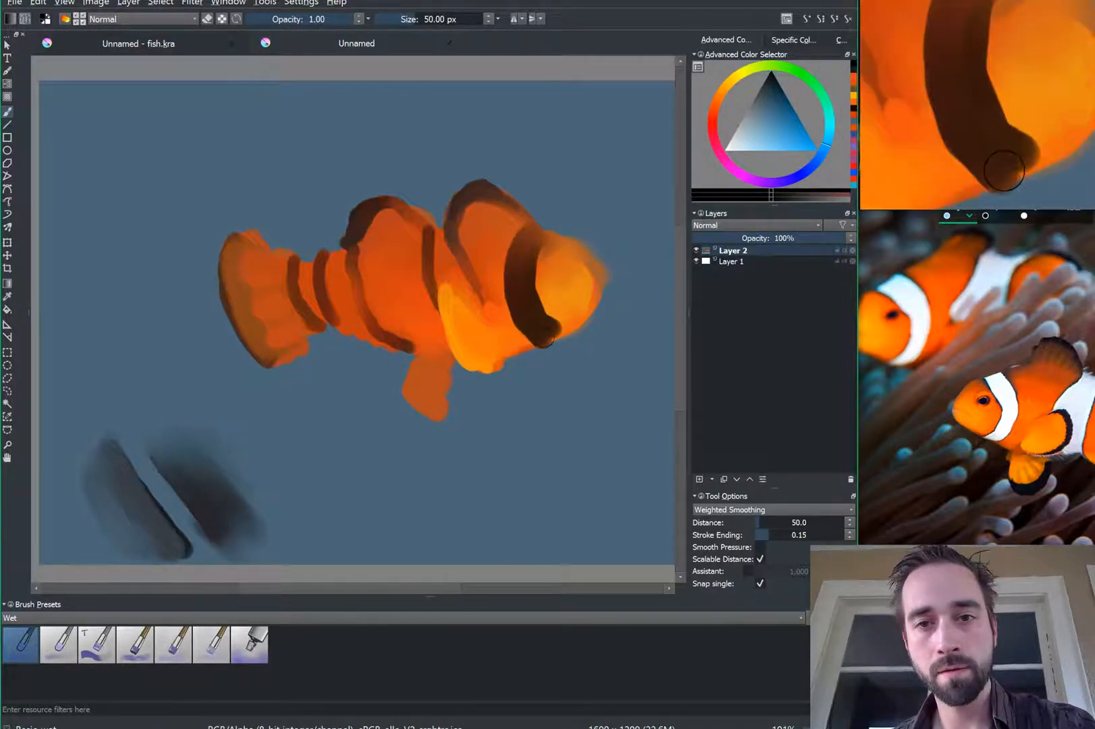
Step: In light blue-white, paint a stripe inside the gill band and start a pale middle stripe
drag(742, 144, 732, 150)
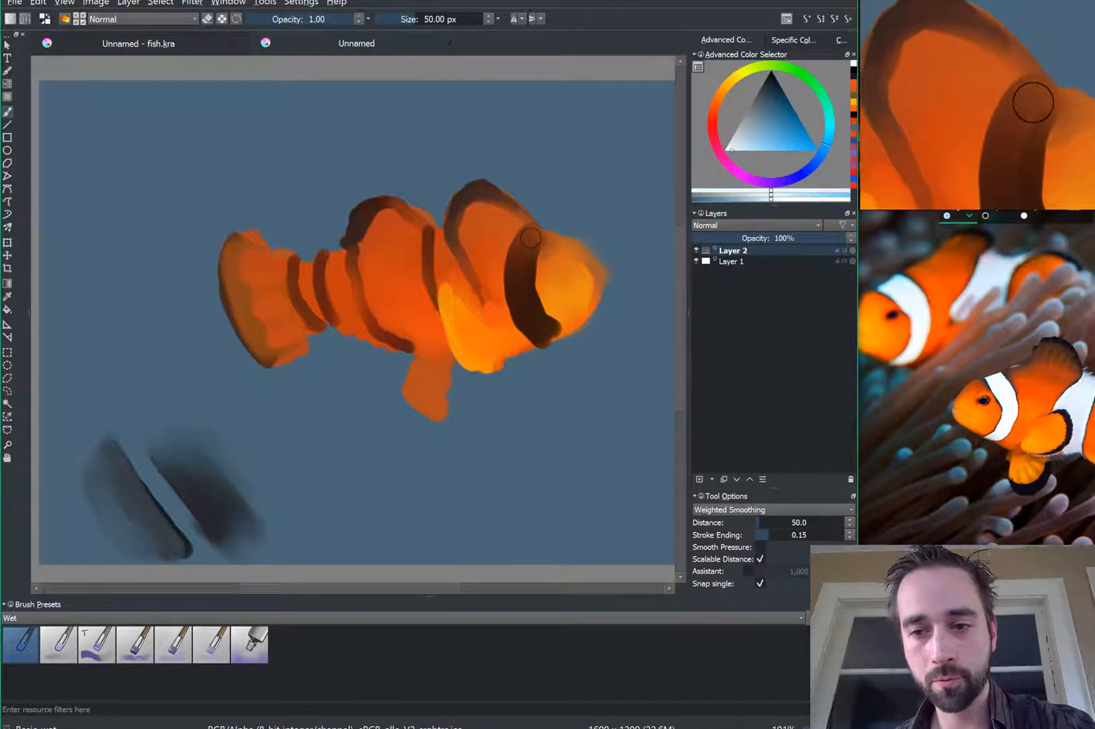
mouse_move(531, 237)
mouse_down()
mouse_move(518, 284)
mouse_move(550, 335)
mouse_move(534, 322)
mouse_up()
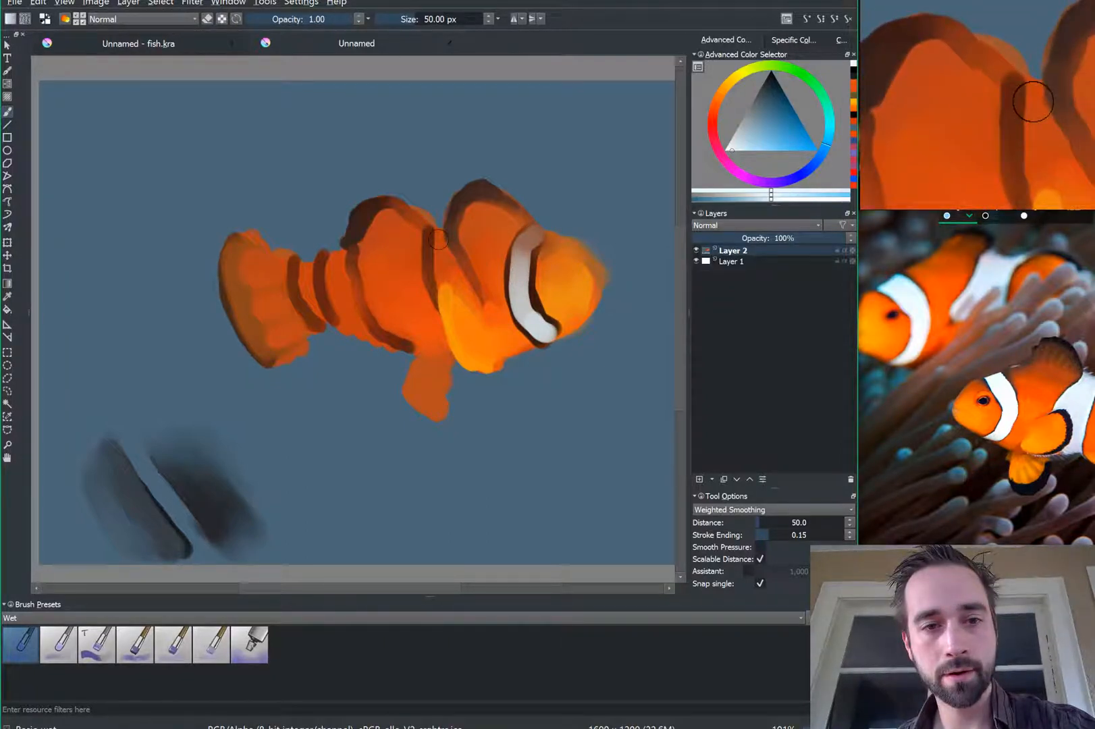
mouse_move(434, 231)
mouse_down()
mouse_move(456, 281)
mouse_move(440, 282)
mouse_move(475, 301)
mouse_up()
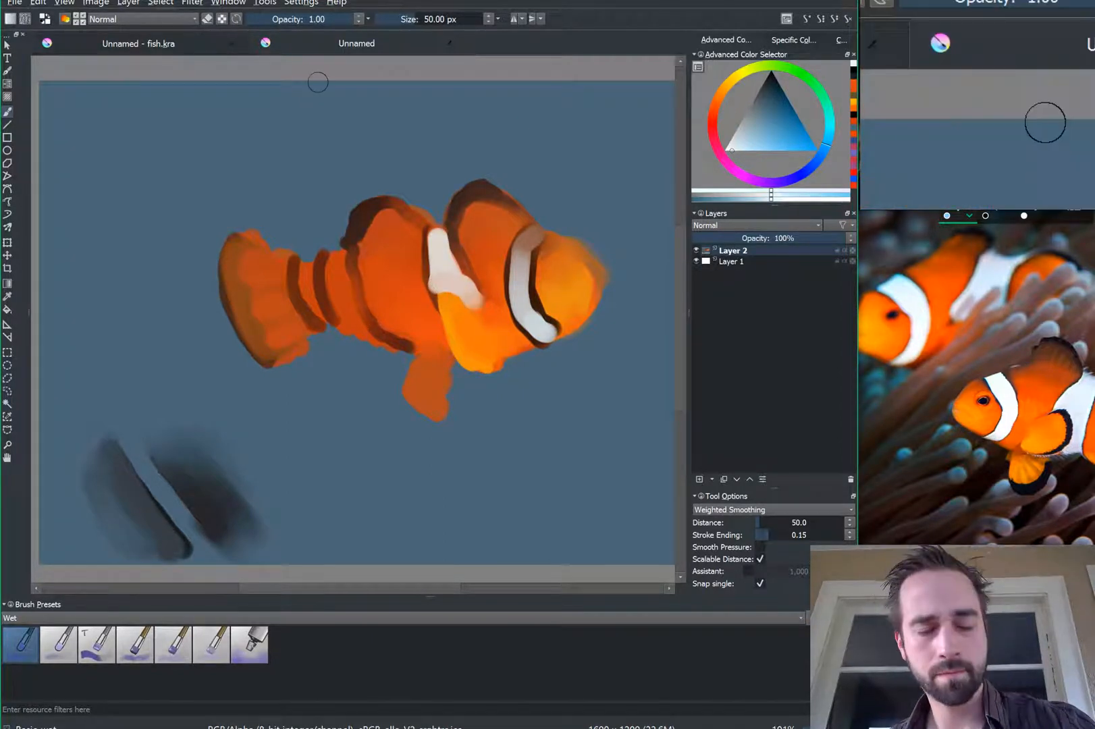
Step: Redo the pale stripe on the middle band and add pale strokes near the tail and second band
key(ctrl+z)
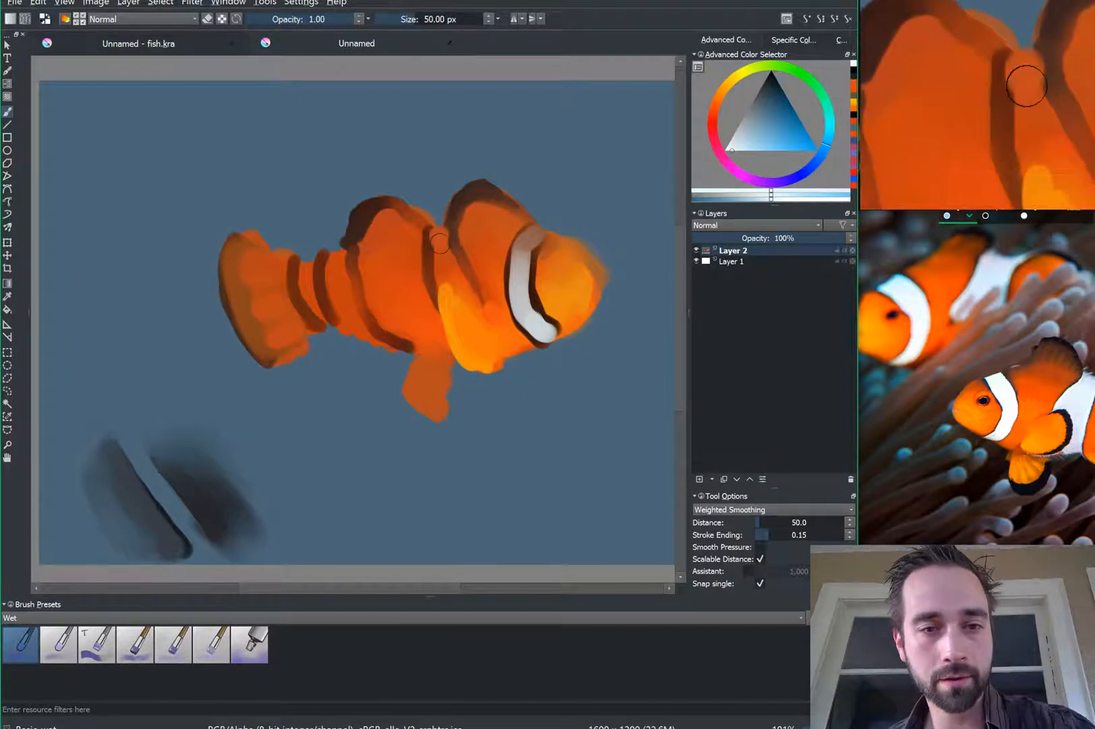
mouse_move(438, 241)
mouse_down()
mouse_move(458, 285)
mouse_move(438, 283)
mouse_move(466, 293)
mouse_up()
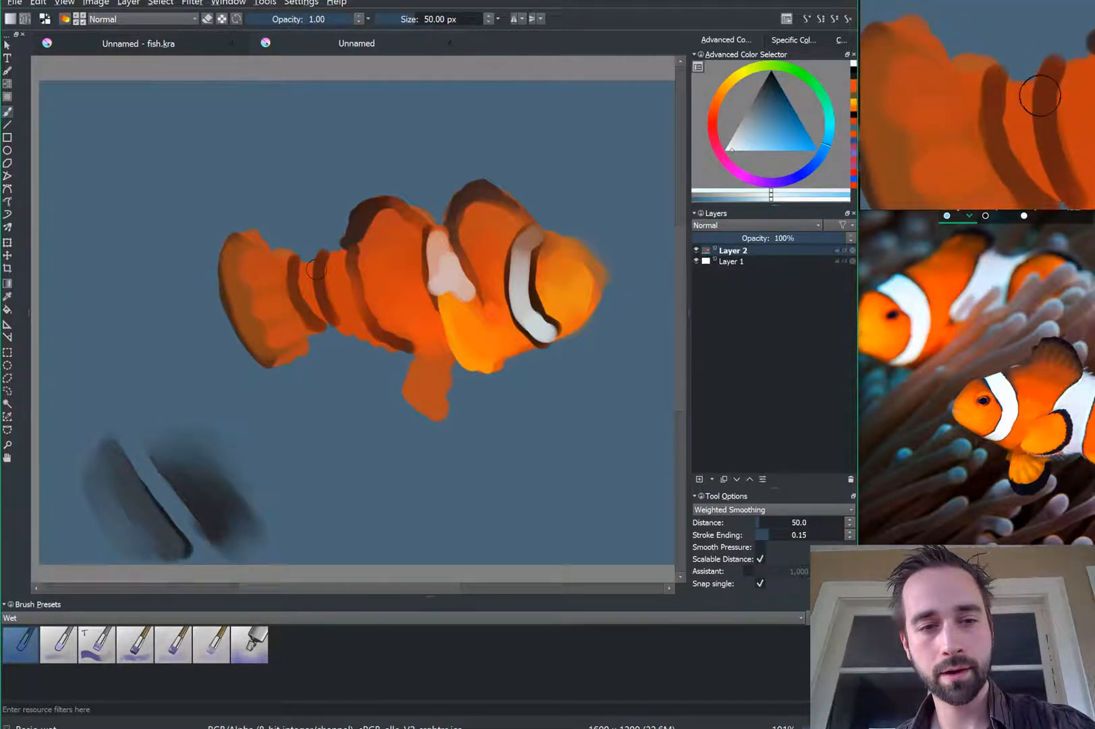
mouse_move(304, 263)
mouse_down()
mouse_move(319, 315)
mouse_move(305, 266)
mouse_up()
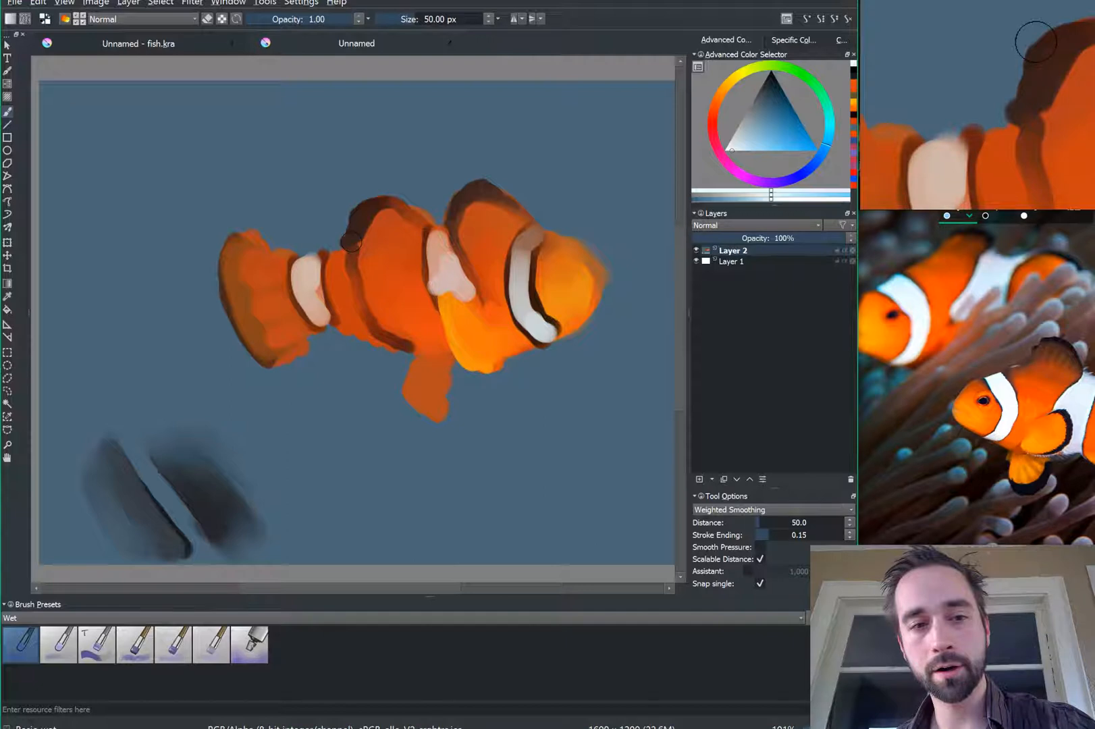
mouse_move(384, 216)
mouse_down()
mouse_move(399, 331)
mouse_move(380, 241)
mouse_move(408, 226)
mouse_up()
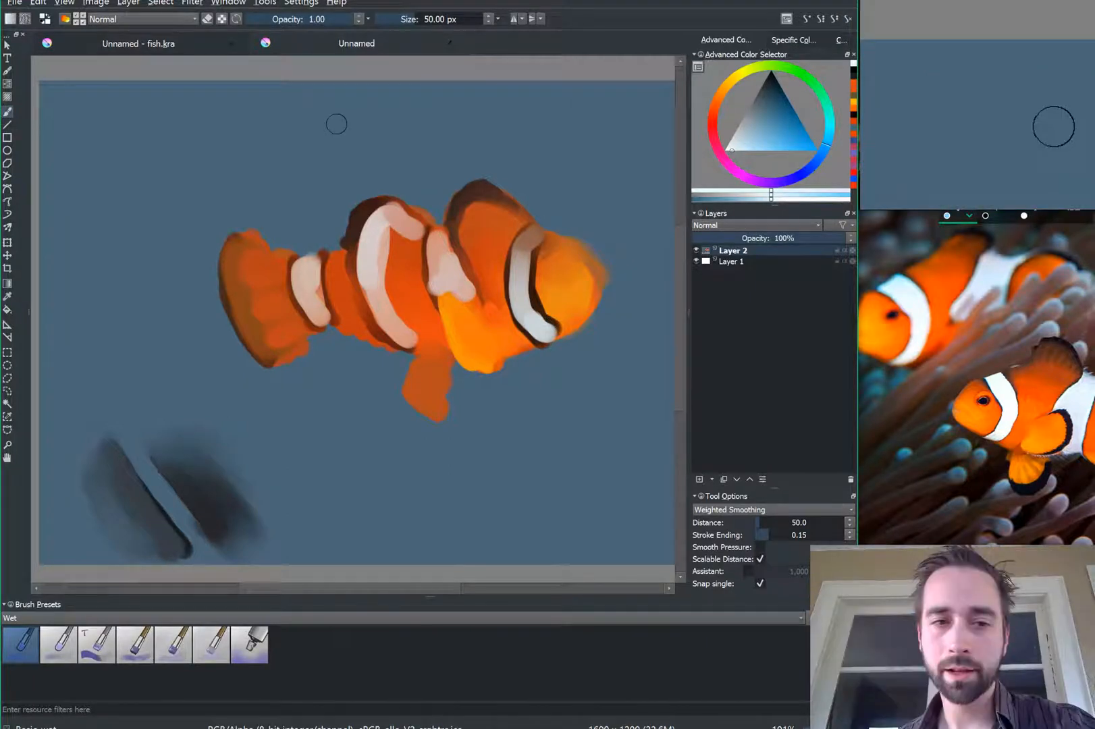
Step: Blend darker orange beside the head's white stripe with the soft wet brush, then paint a dark edge
key(slash)
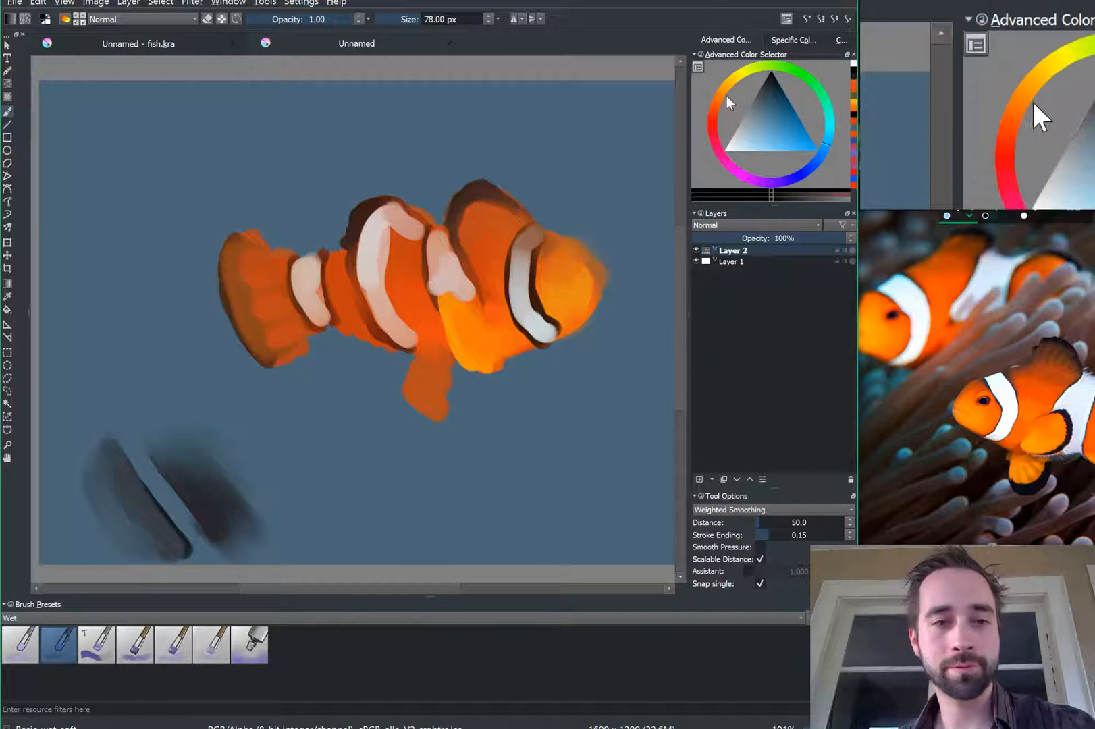
click(385, 262)
mouse_move(385, 262)
mouse_down()
mouse_move(381, 231)
mouse_move(375, 265)
mouse_up()
key(slash)
mouse_move(406, 227)
mouse_down()
mouse_move(387, 257)
mouse_move(390, 316)
mouse_up()
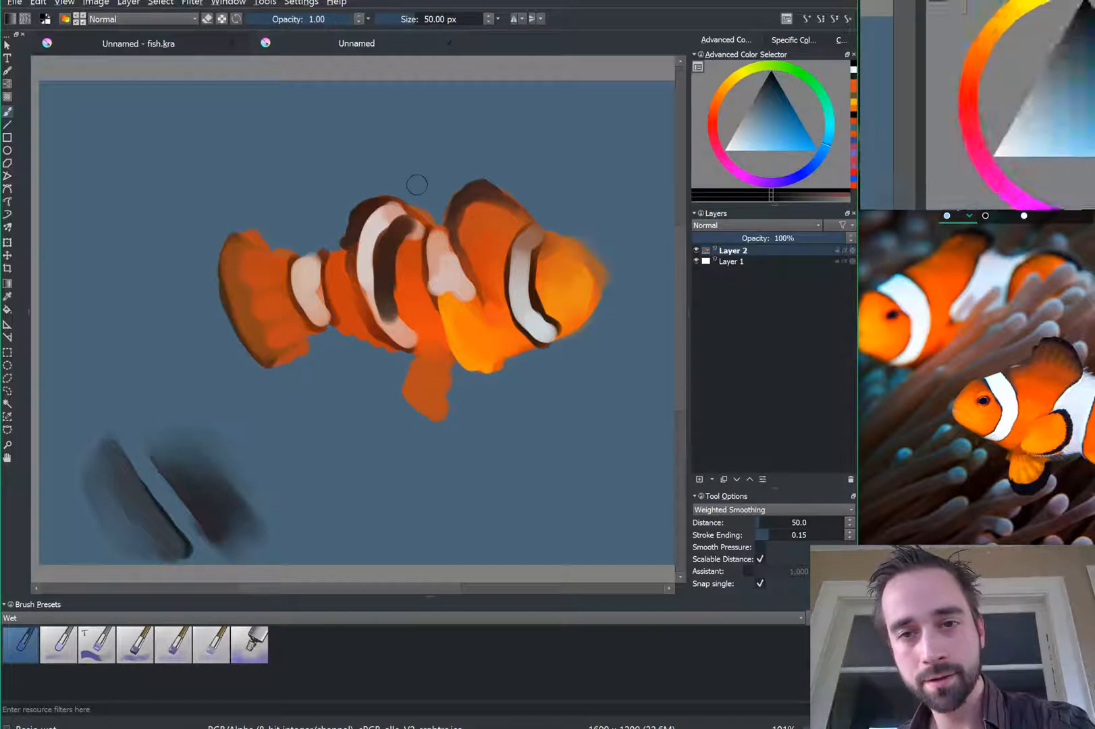
Step: Brush pale grey over the dark stripe to lighten it into a white band
drag(729, 149, 735, 145)
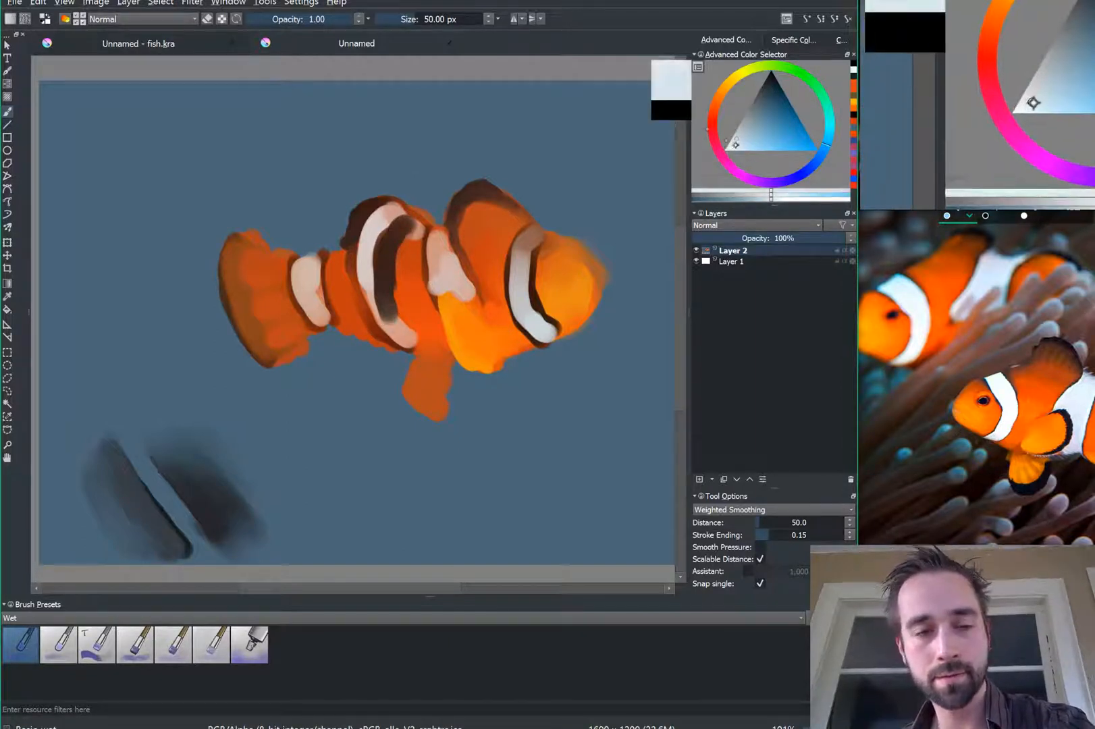
mouse_move(381, 230)
mouse_down()
mouse_move(398, 218)
mouse_move(382, 240)
mouse_move(395, 329)
mouse_move(378, 229)
mouse_move(395, 218)
mouse_up()
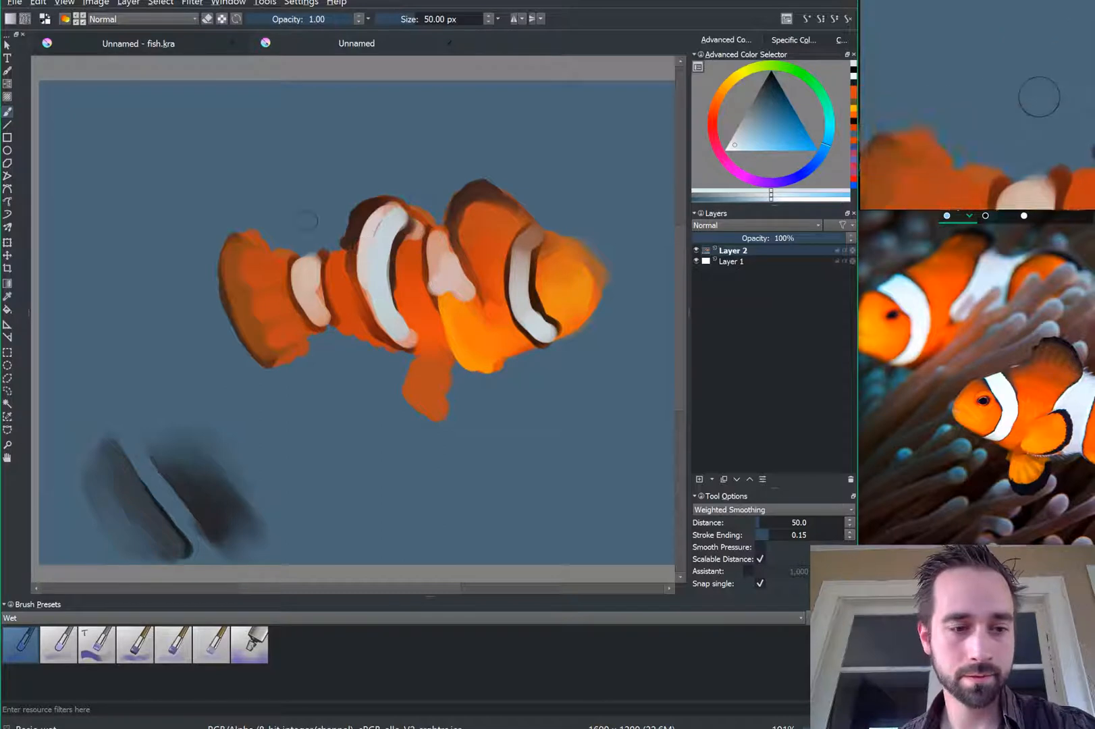
click(773, 104)
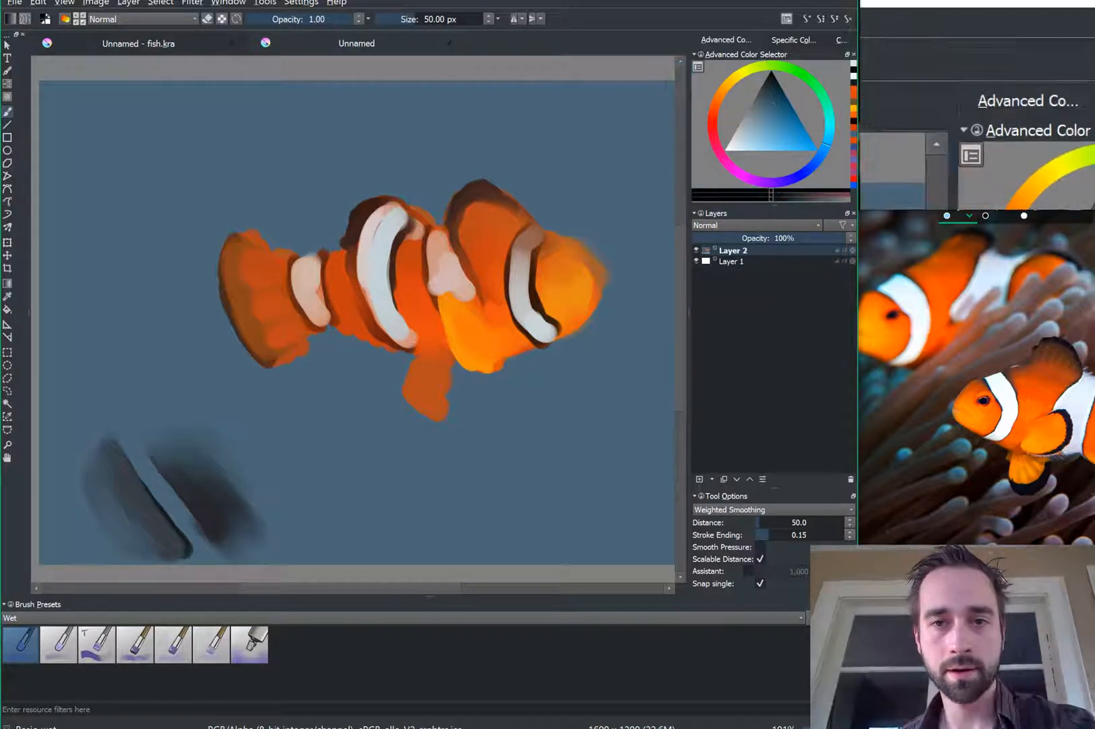
Step: Paint a dark tip on the lower fin and blend sampled body orange into the fin above
drag(409, 390, 431, 417)
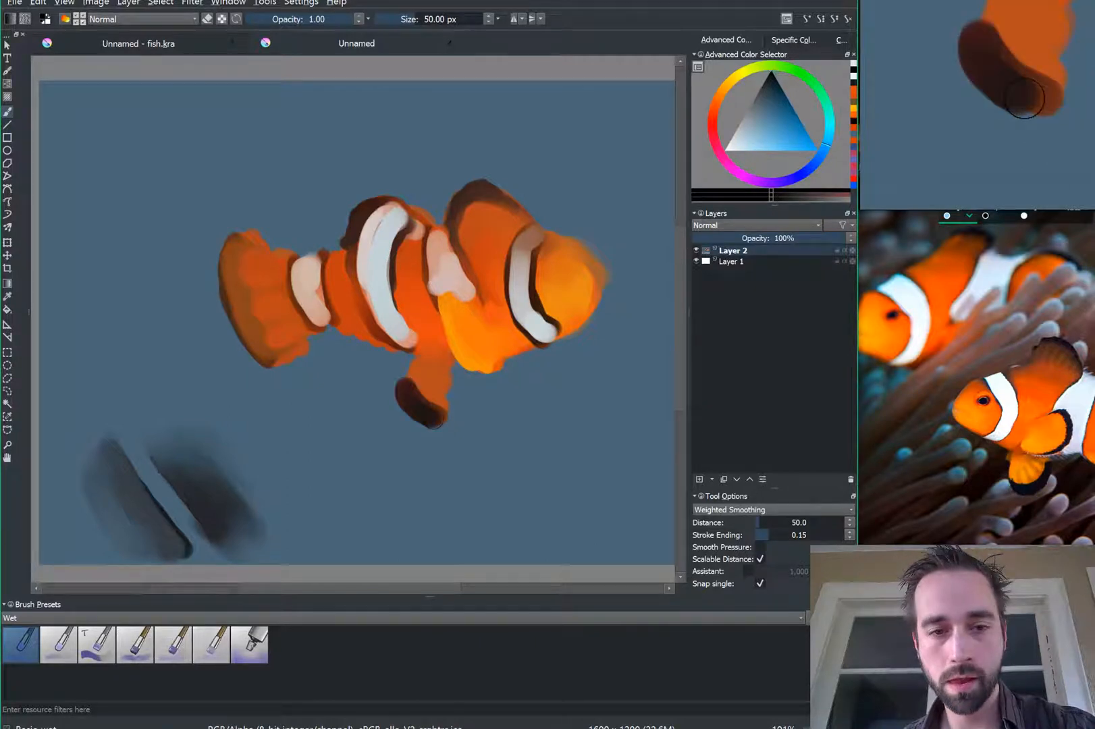
key(ctrl)
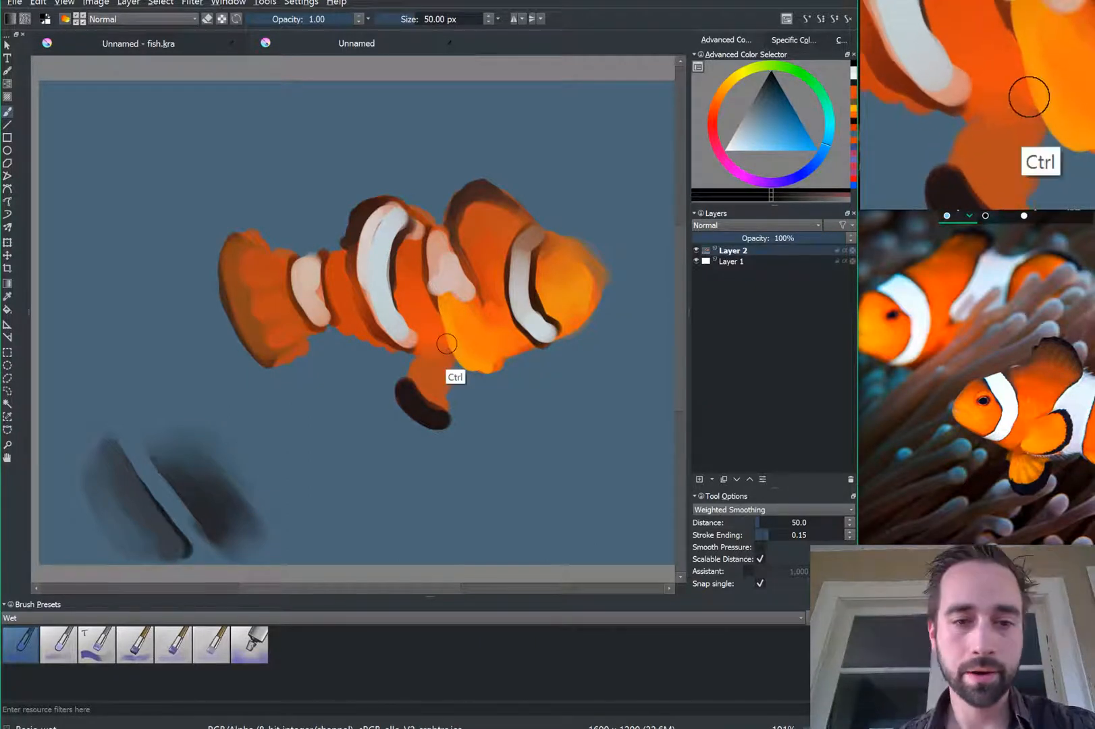
ctrl+click(462, 346)
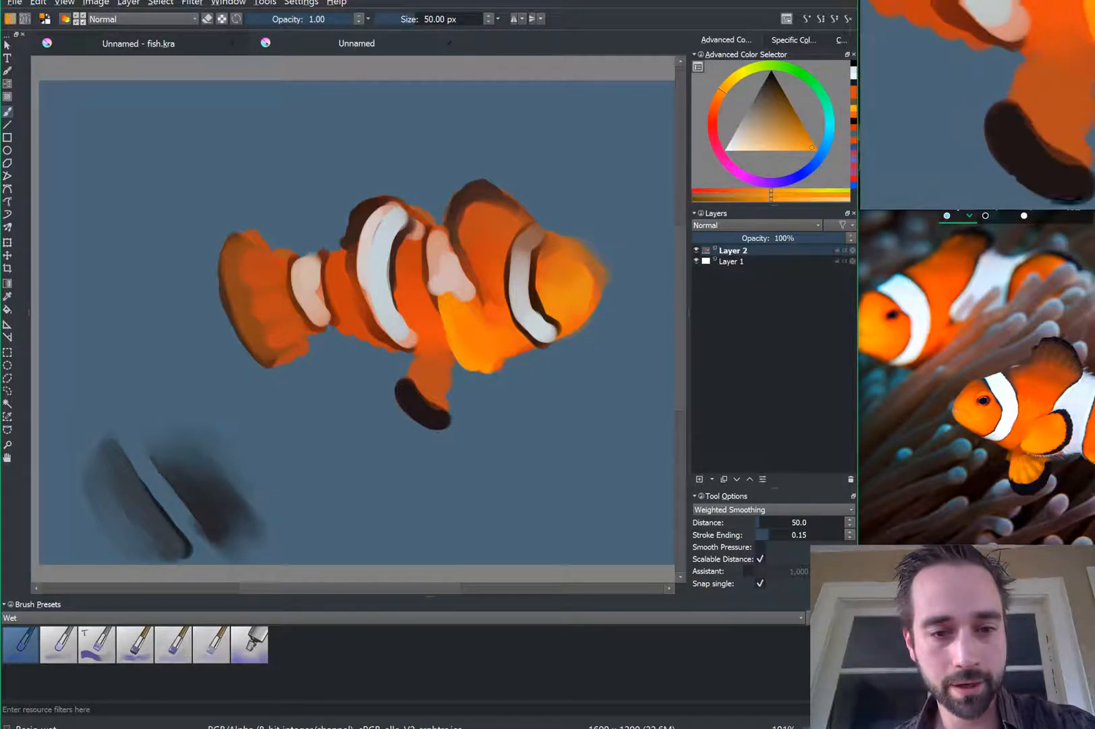
mouse_move(419, 384)
mouse_down()
mouse_move(437, 403)
mouse_move(413, 370)
mouse_move(436, 382)
mouse_move(426, 365)
mouse_move(438, 353)
mouse_up()
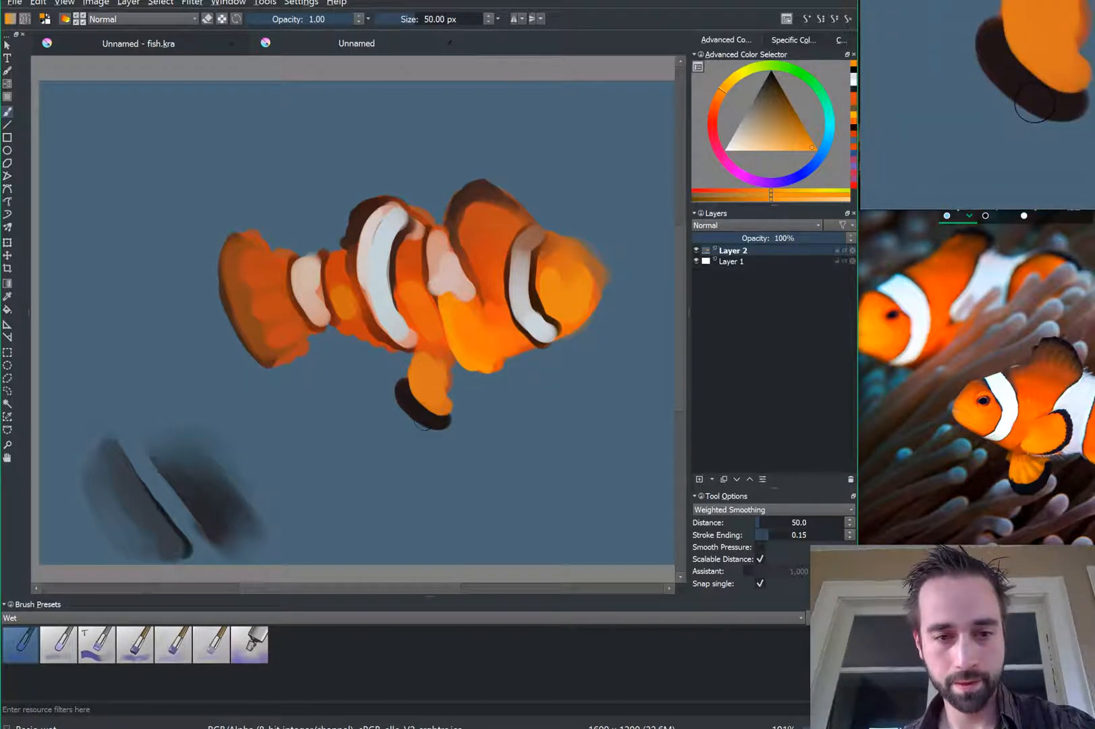
ctrl+click(407, 405)
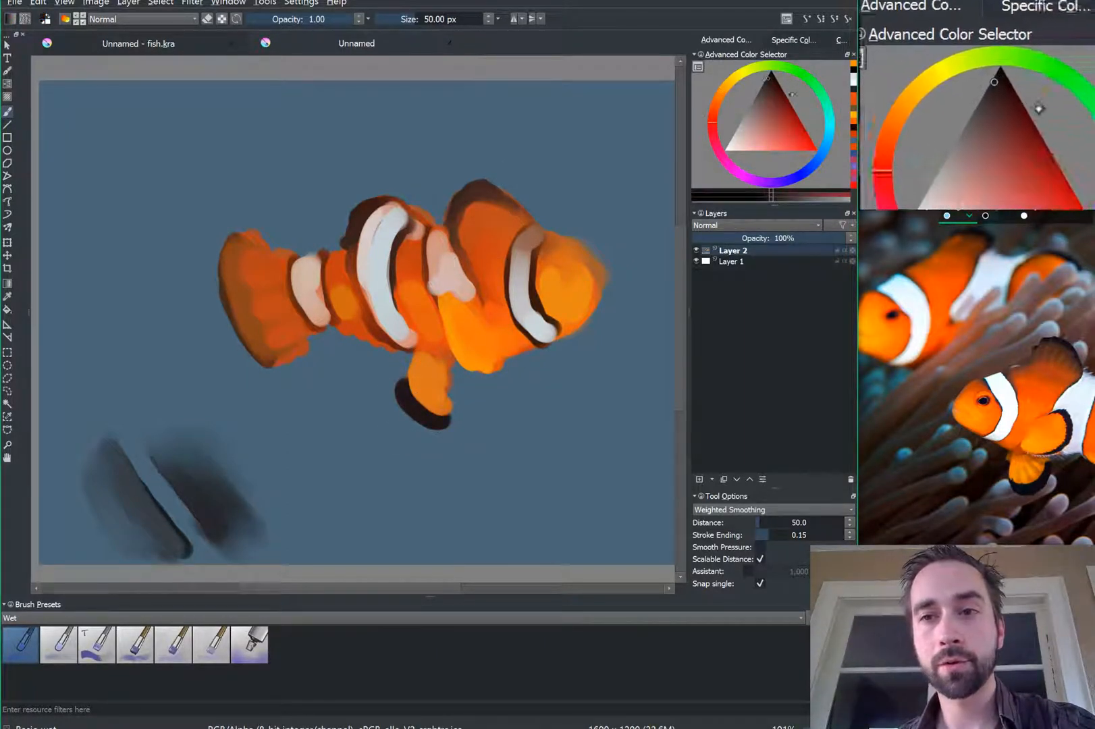
click(775, 140)
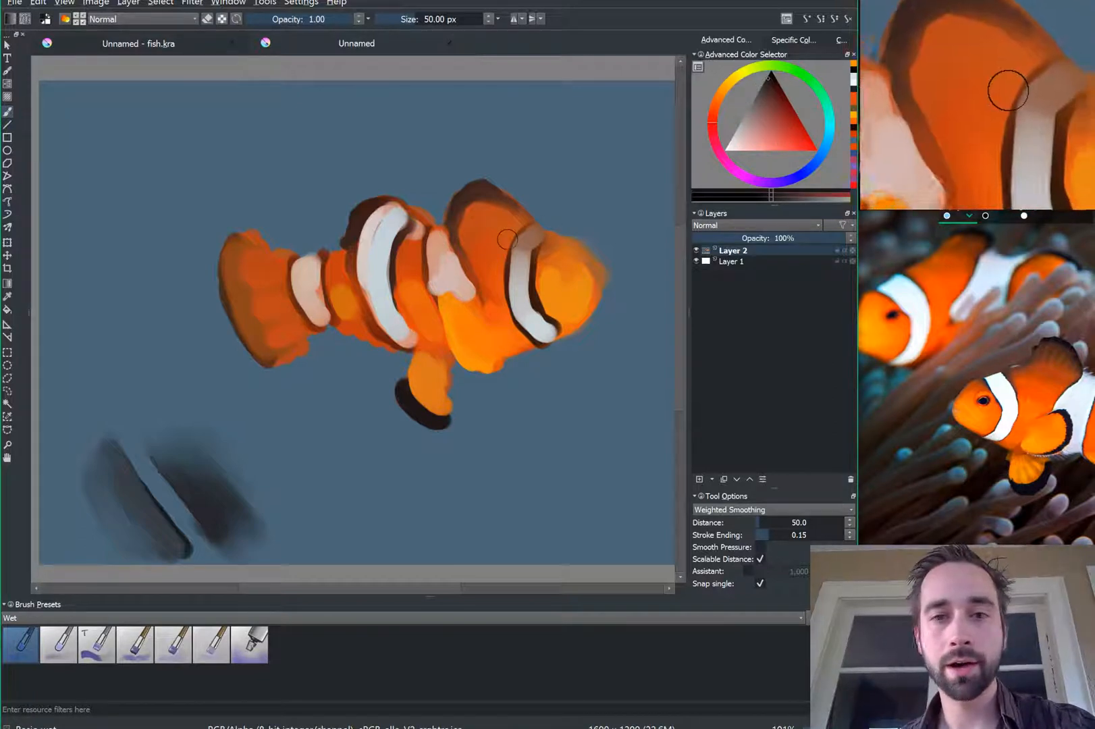
Step: Sample the dark stripe colour and dab a round dark eye on the head
ctrl+click(535, 298)
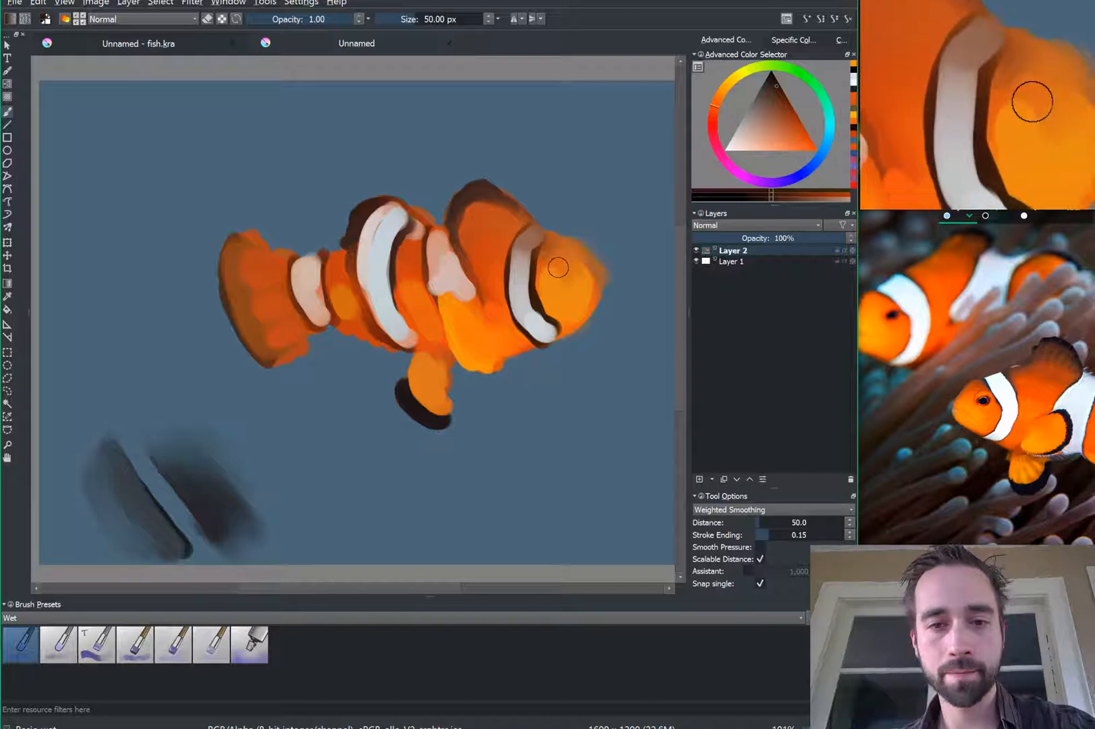
click(555, 272)
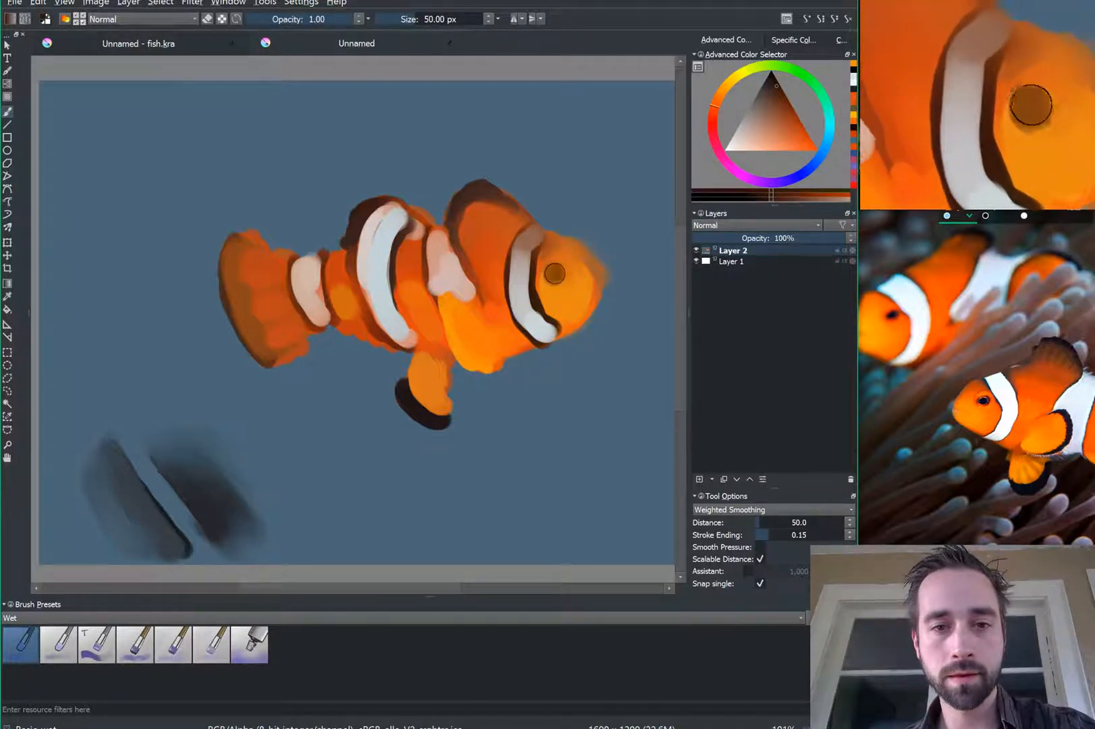
click(554, 273)
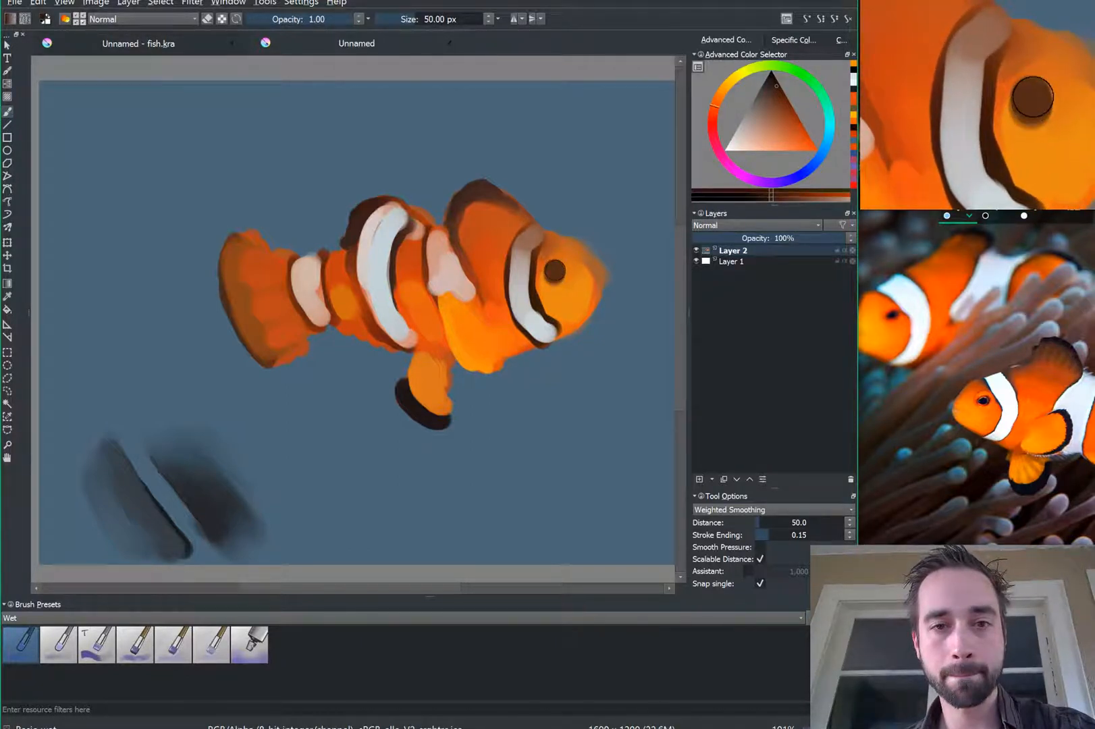
click(554, 270)
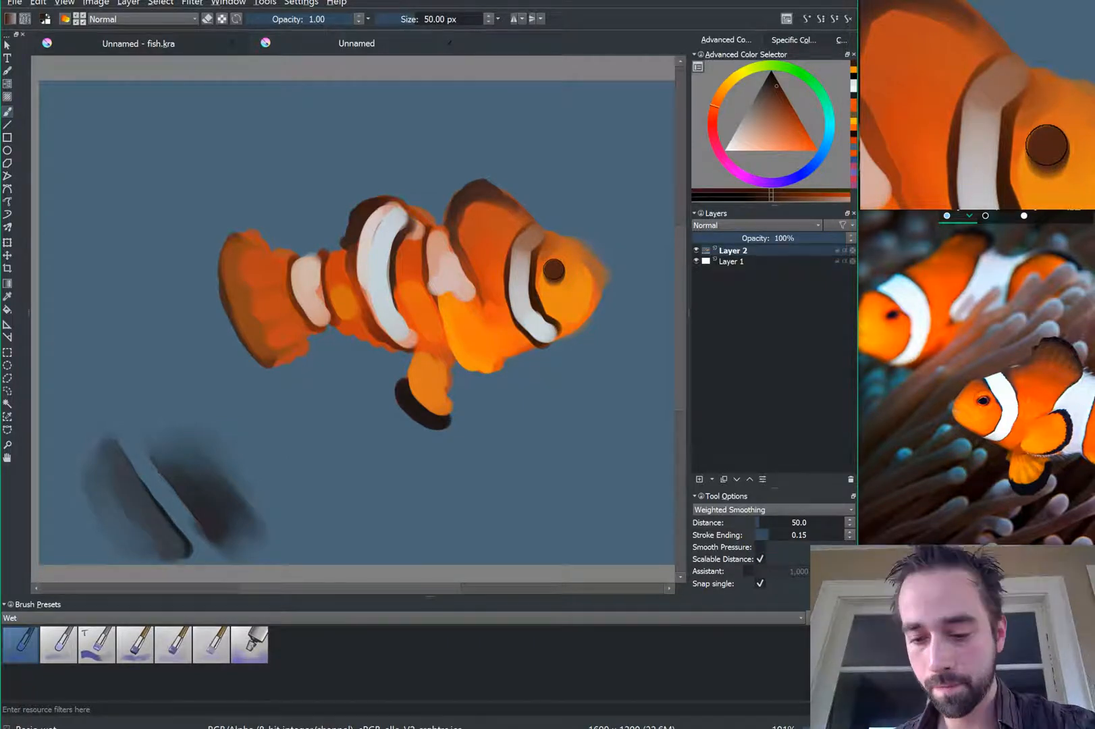
click(553, 267)
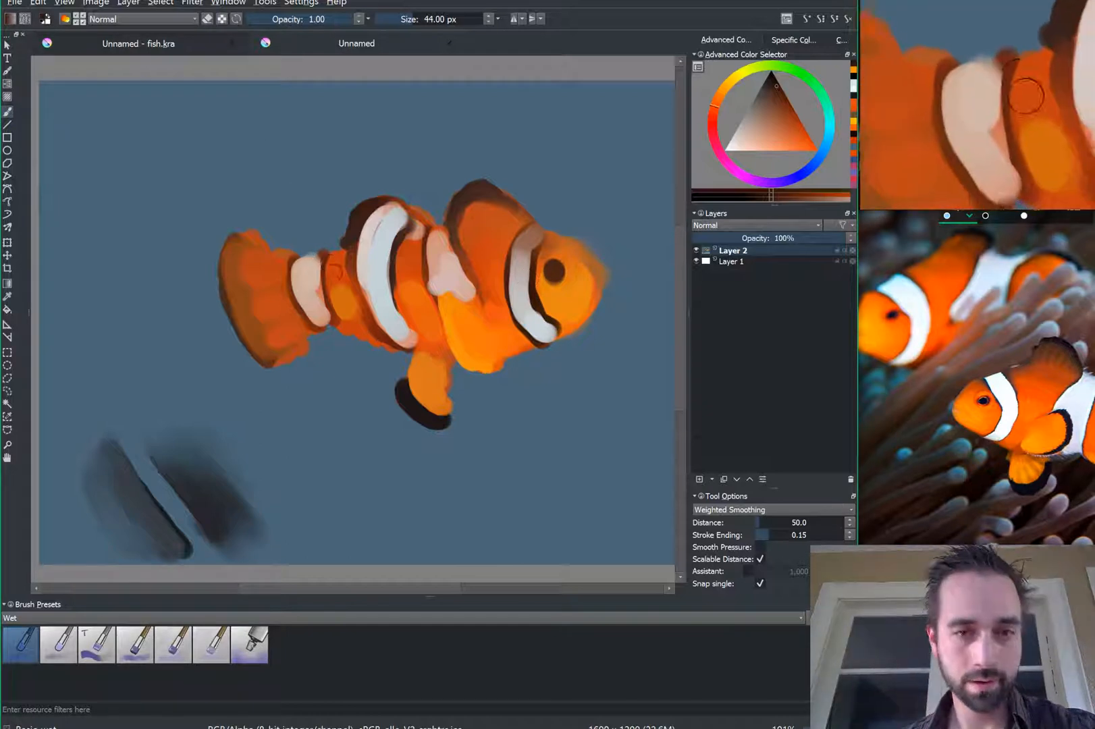
Step: Trim the eye's upper-left edge with orange, enlarge it in dark brown, then shrink the brush
ctrl+click(406, 288)
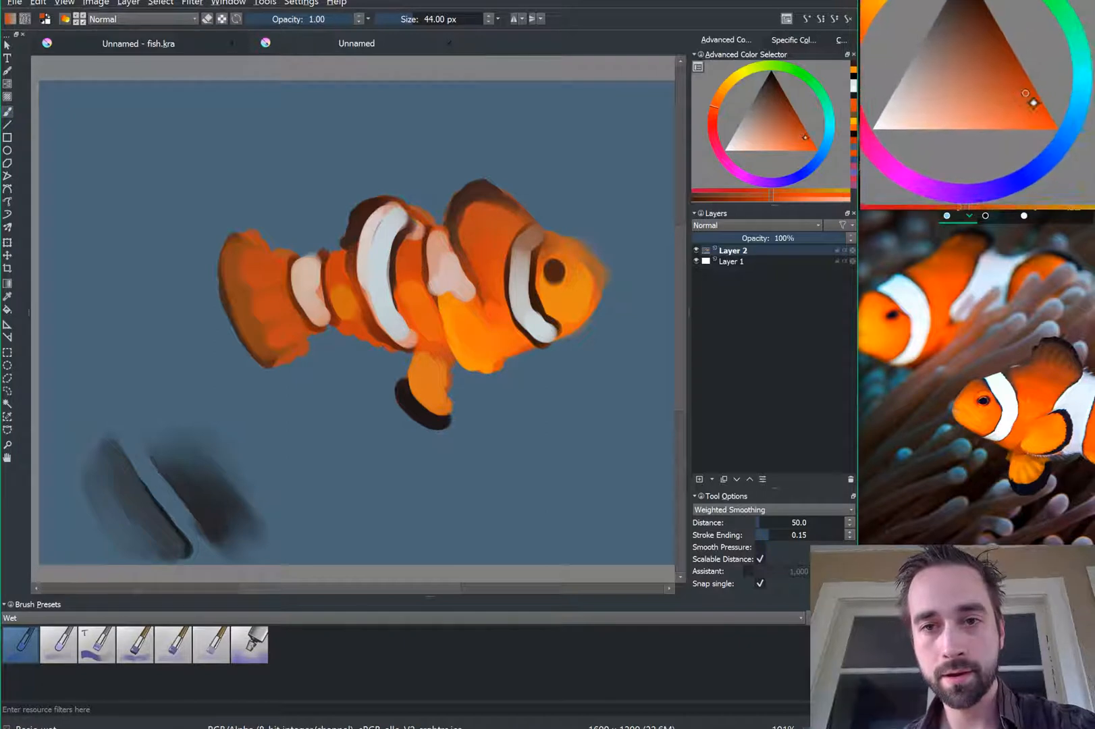
click(811, 139)
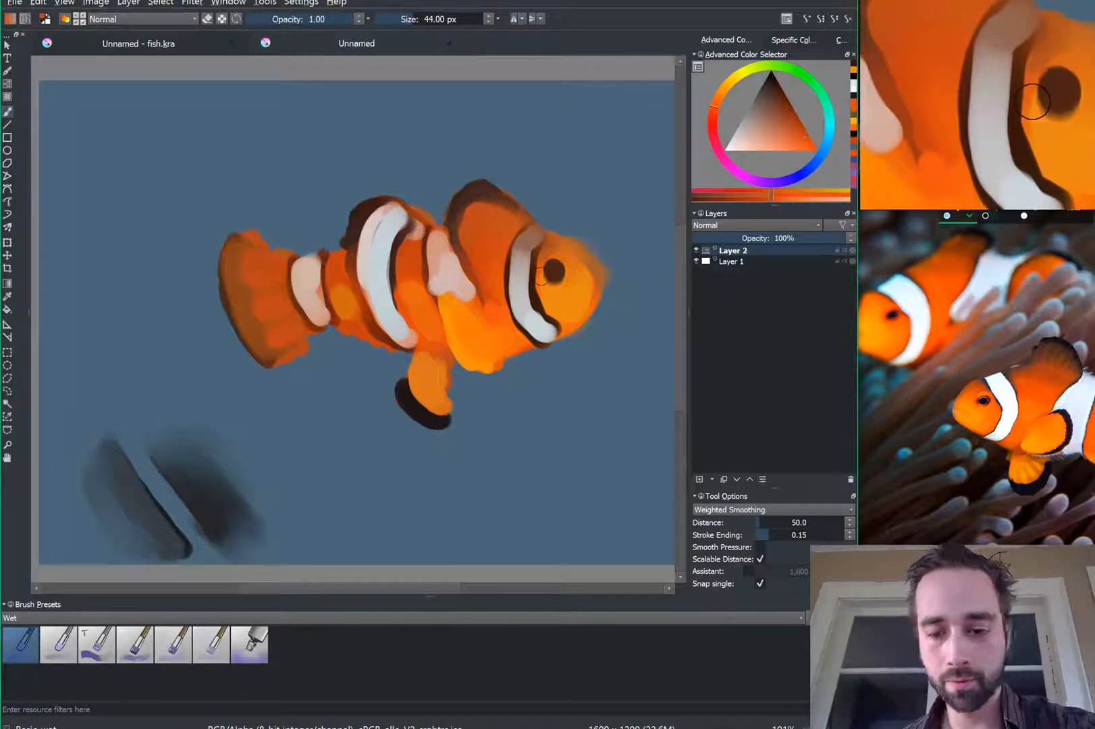
mouse_move(543, 280)
mouse_down()
mouse_move(551, 257)
mouse_move(539, 269)
mouse_up()
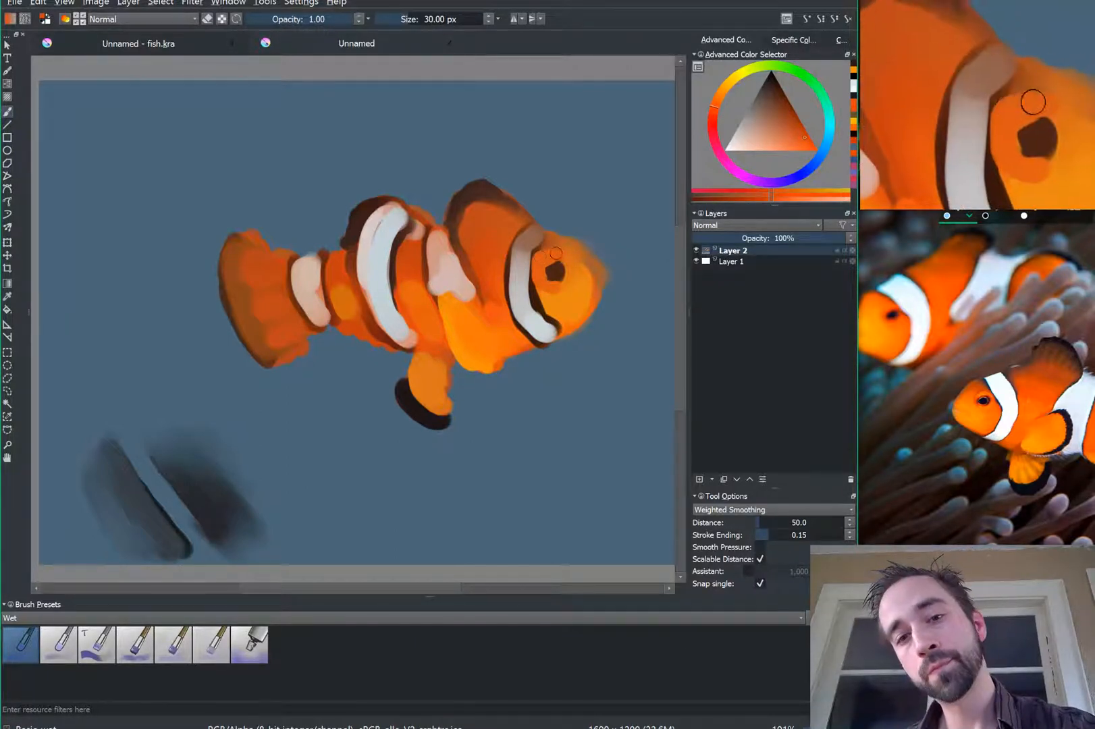
ctrl+click(471, 193)
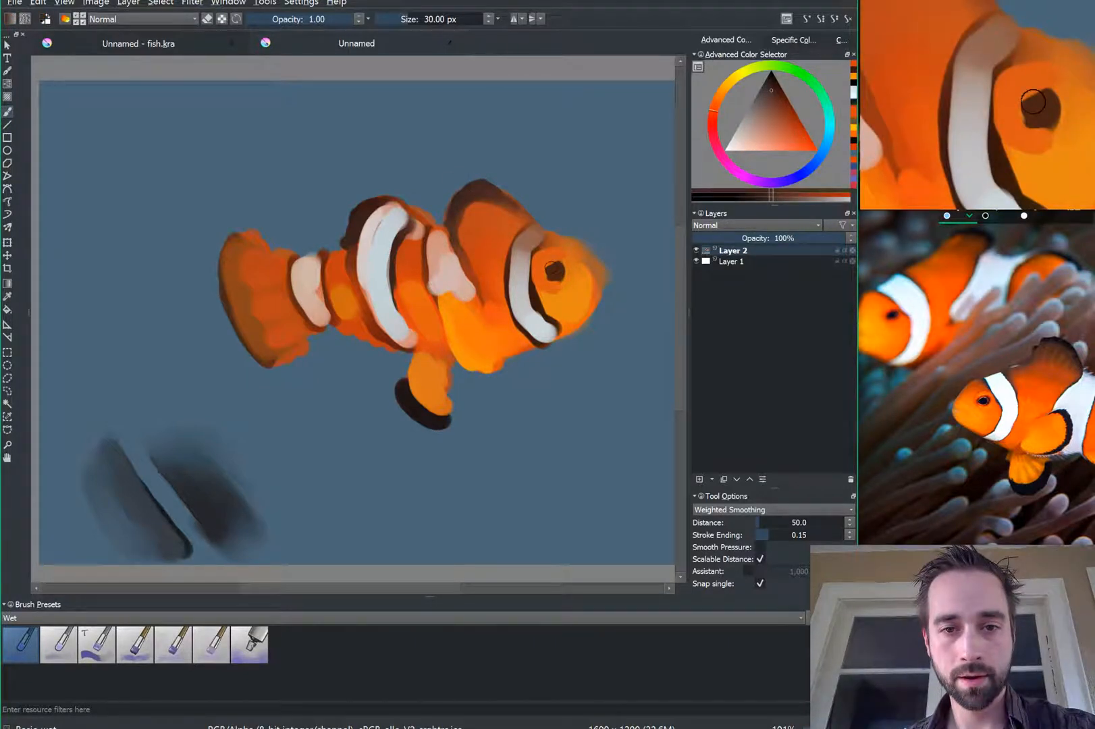
drag(553, 271, 540, 266)
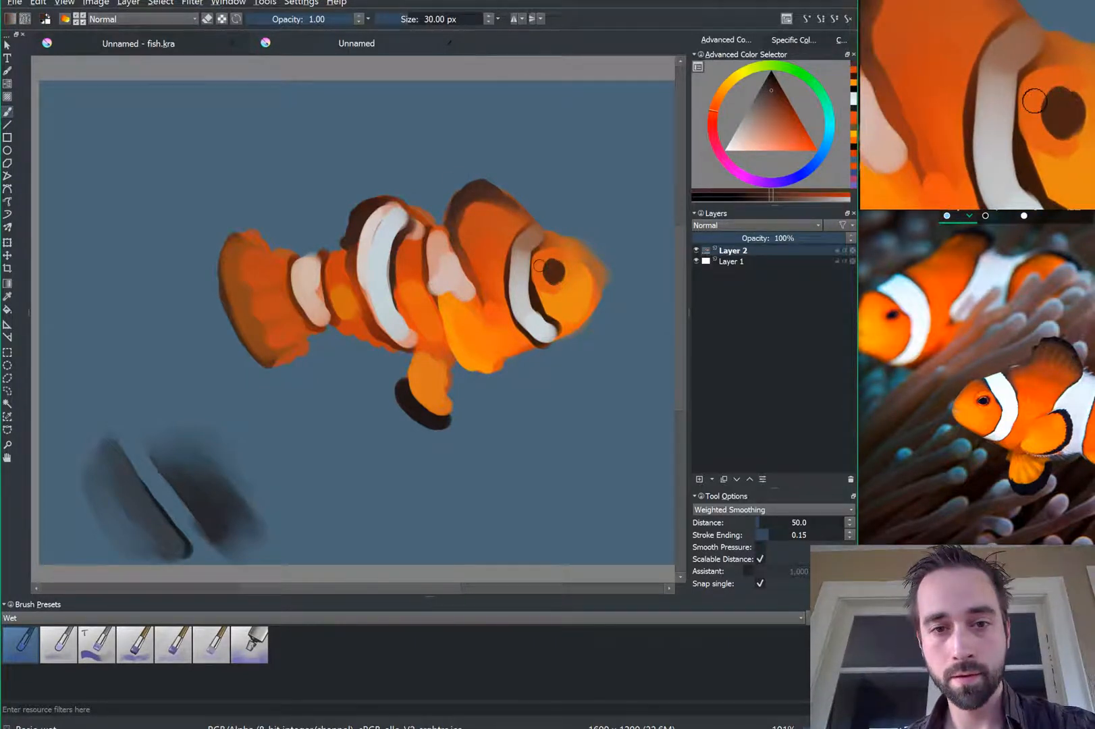
ctrl+click(535, 324)
key(bracketleft)
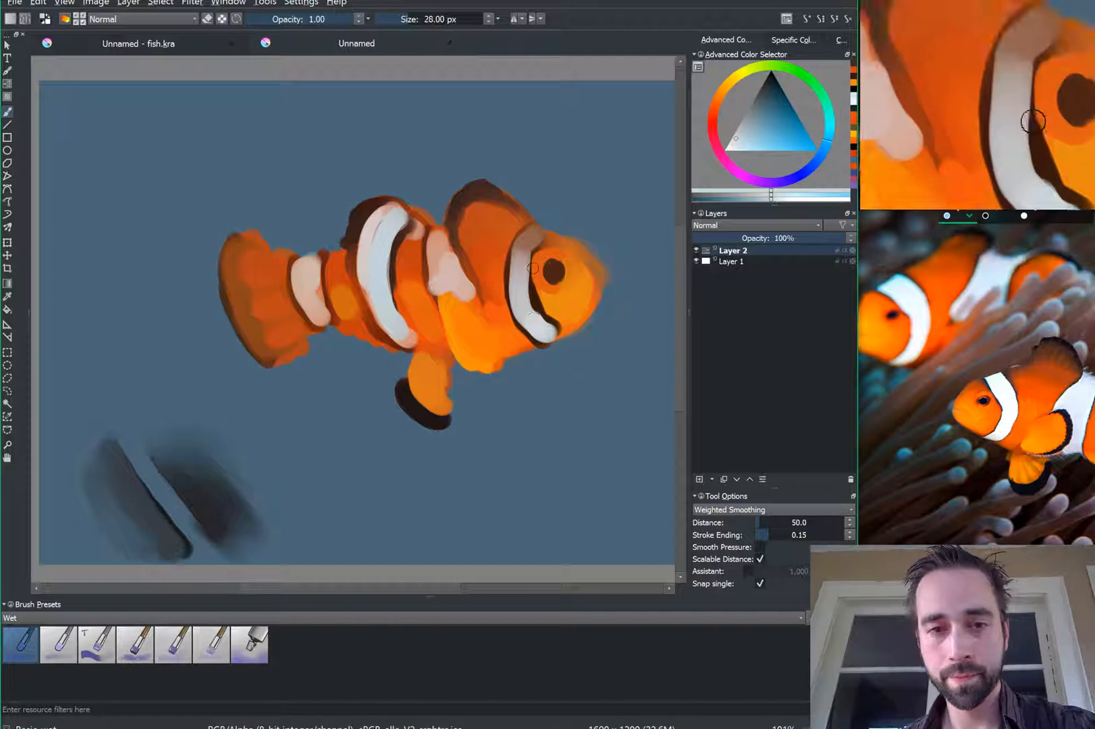
key(bracketleft)
key(bracketleft)
key(bracketleft)
key(bracketleft)
key(bracketleft)
key(bracketleft)
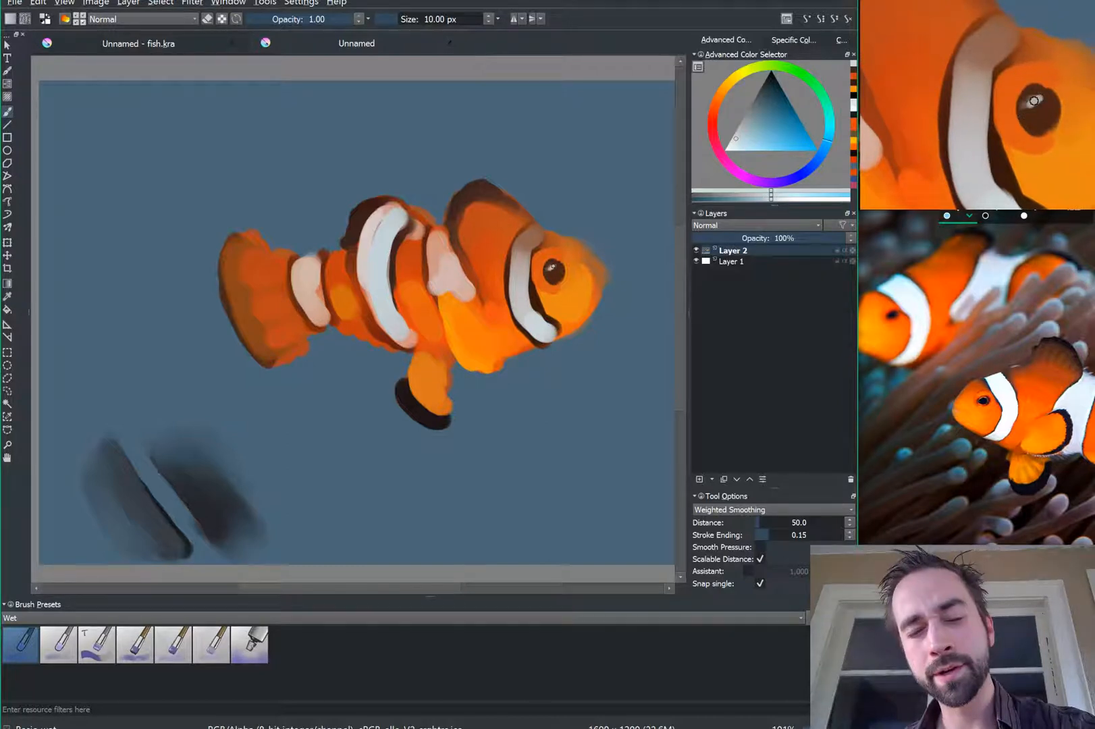
Step: Dot a white eye catchlight, add a small orange mouth stroke at the snout, then choose a brighter red
click(551, 268)
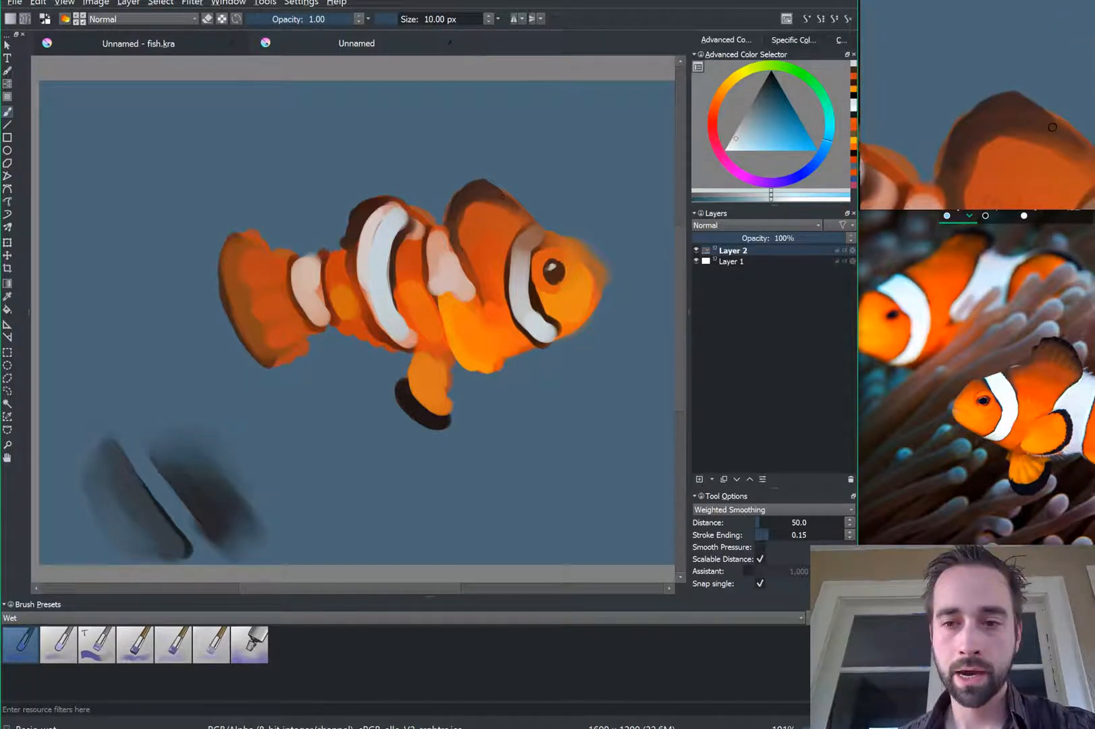
key(ctrl)
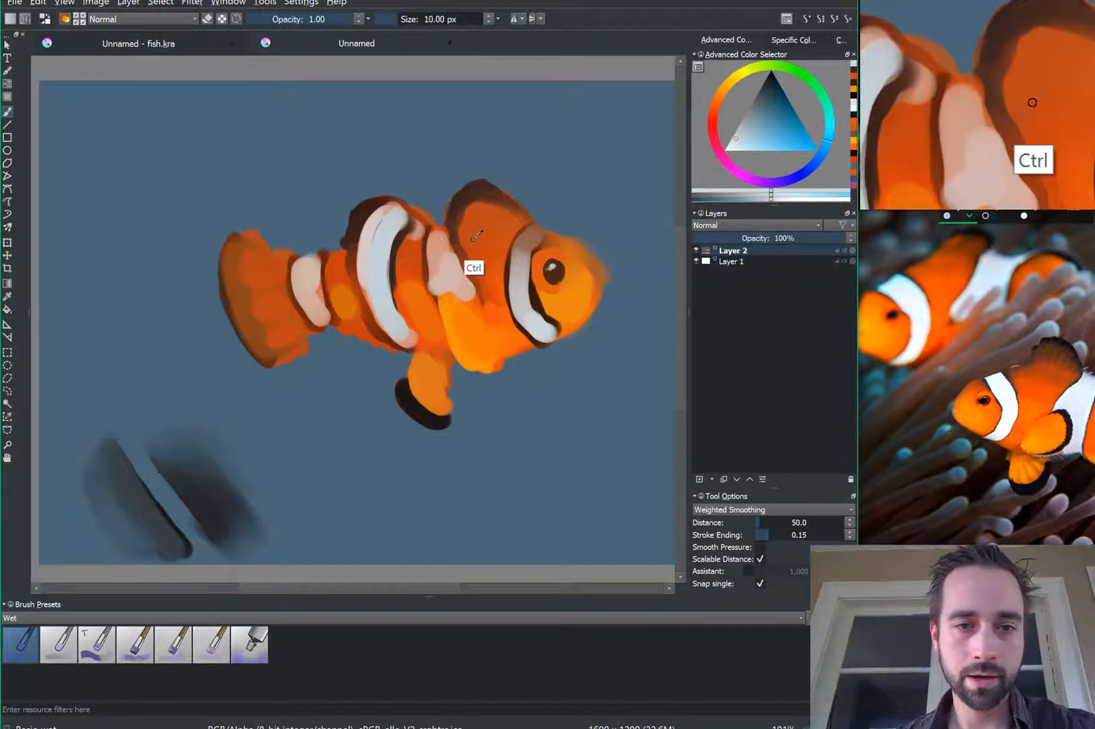
ctrl+click(486, 226)
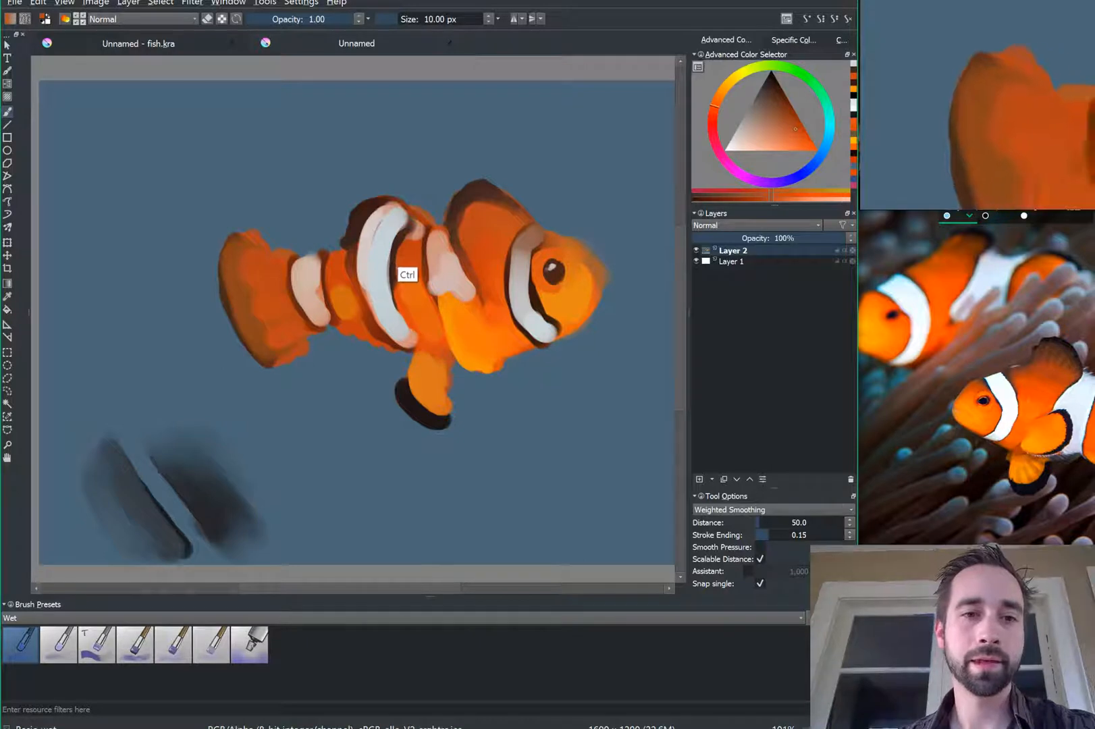
ctrl+click(407, 252)
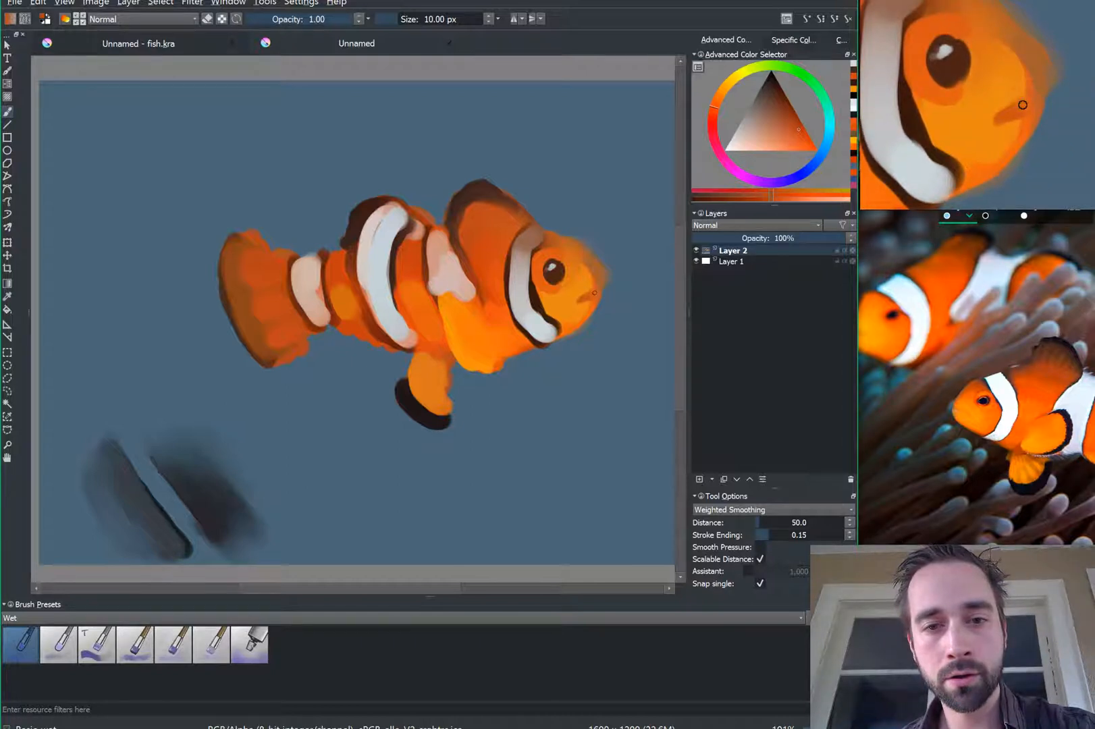
drag(586, 295, 591, 292)
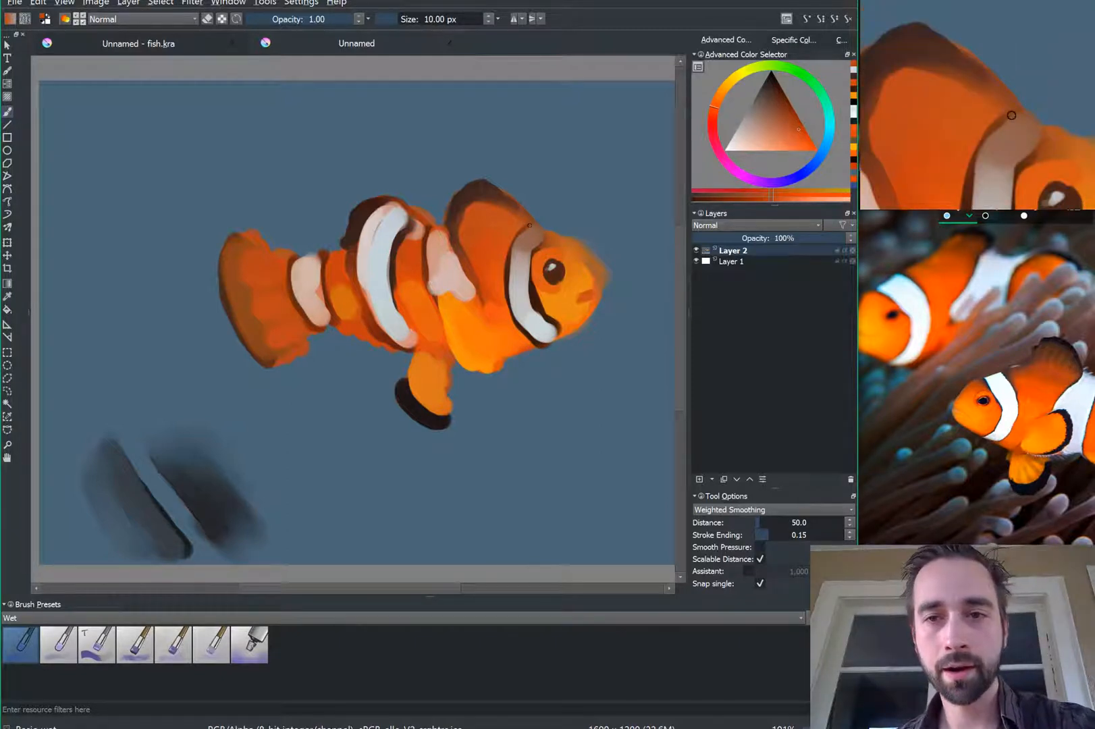
click(711, 119)
click(815, 142)
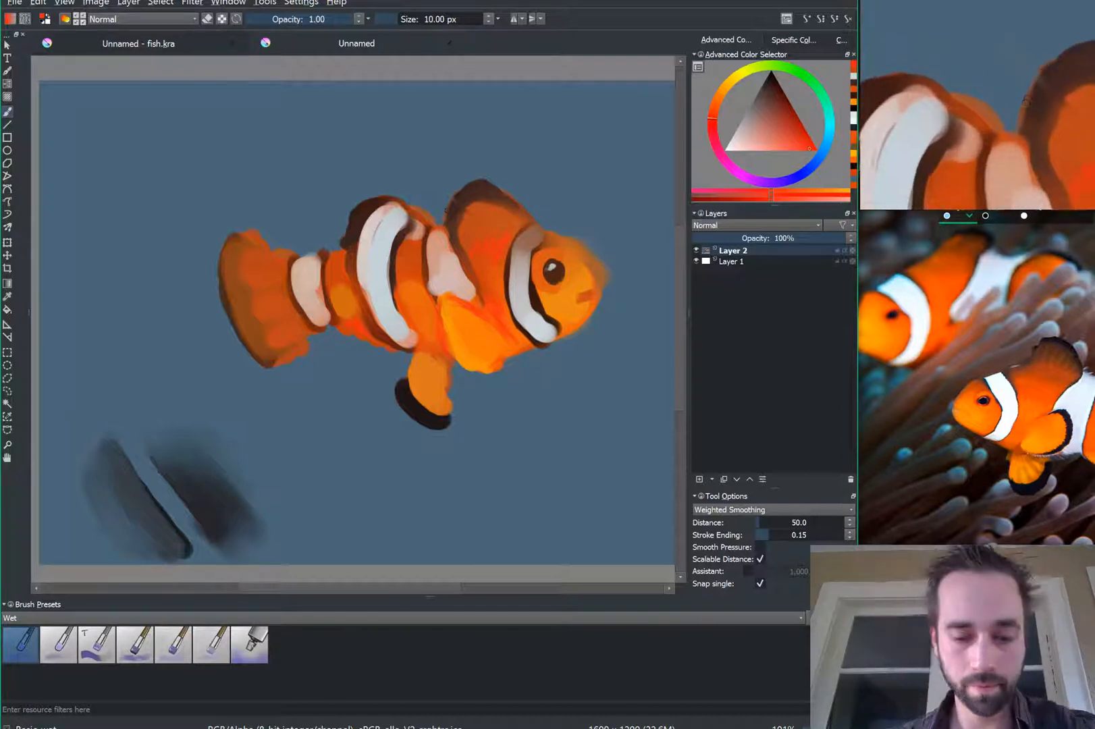
Step: Shade over the dorsal fin's stripe with sampled brownish orange, then enlarge the brush slightly
key(ctrl+alt)
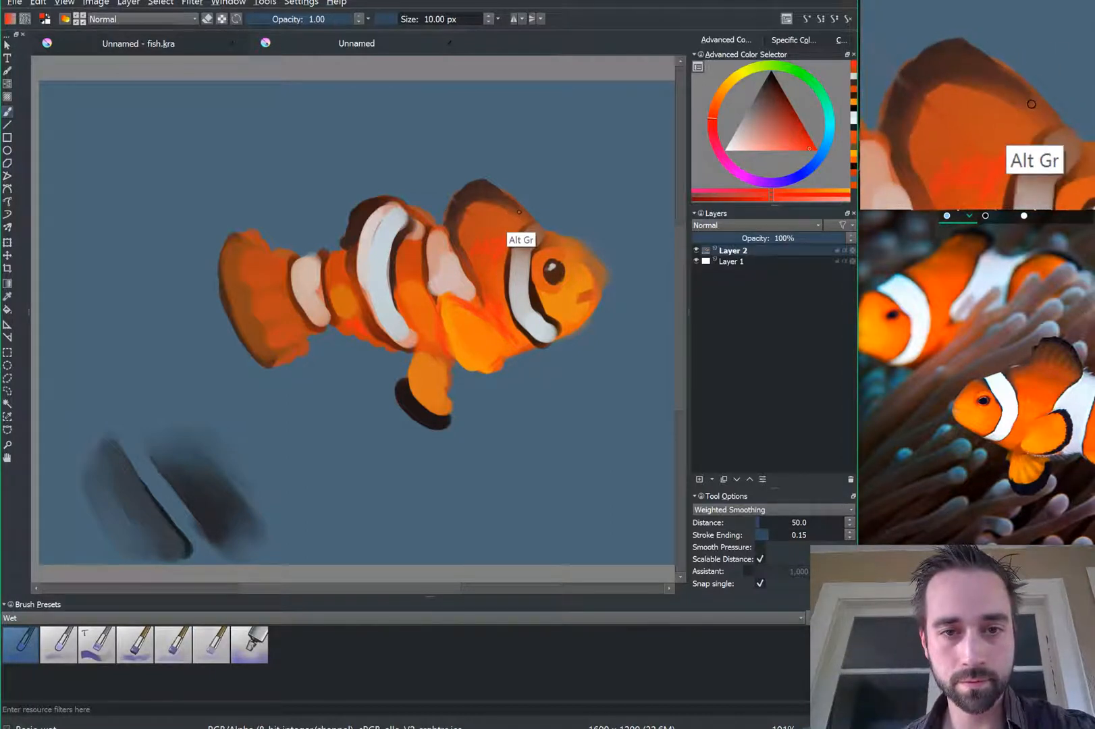
ctrl+click(519, 240)
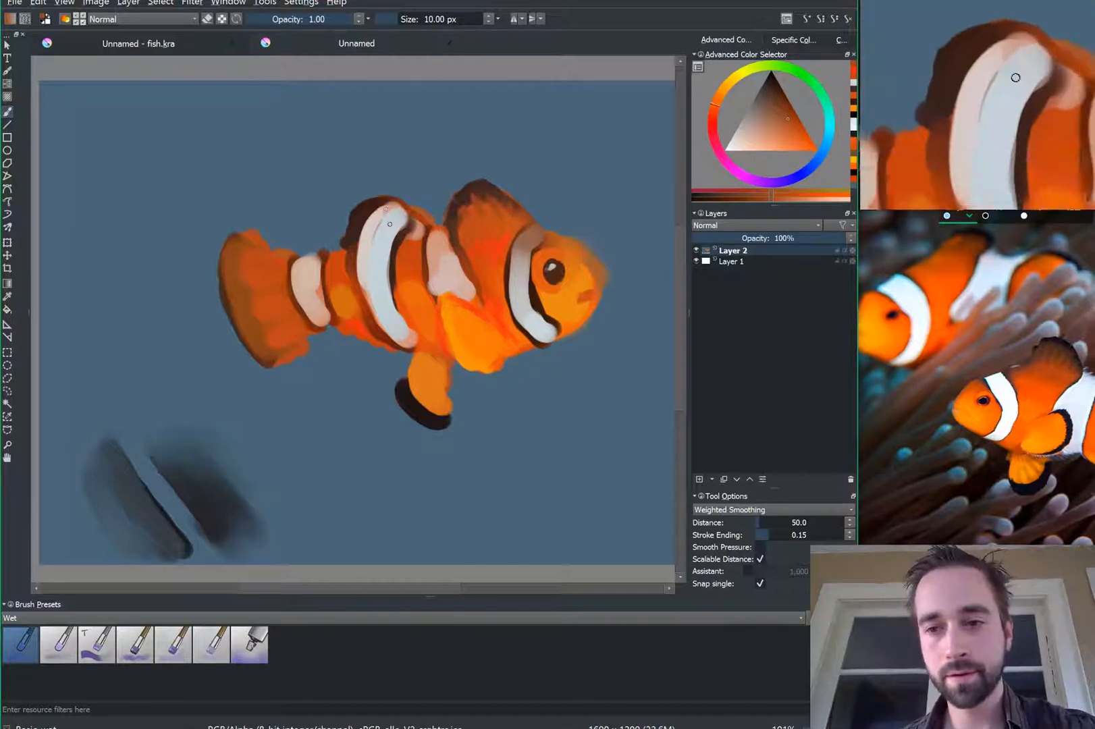
mouse_move(401, 232)
mouse_down()
mouse_move(389, 212)
mouse_move(391, 226)
mouse_up()
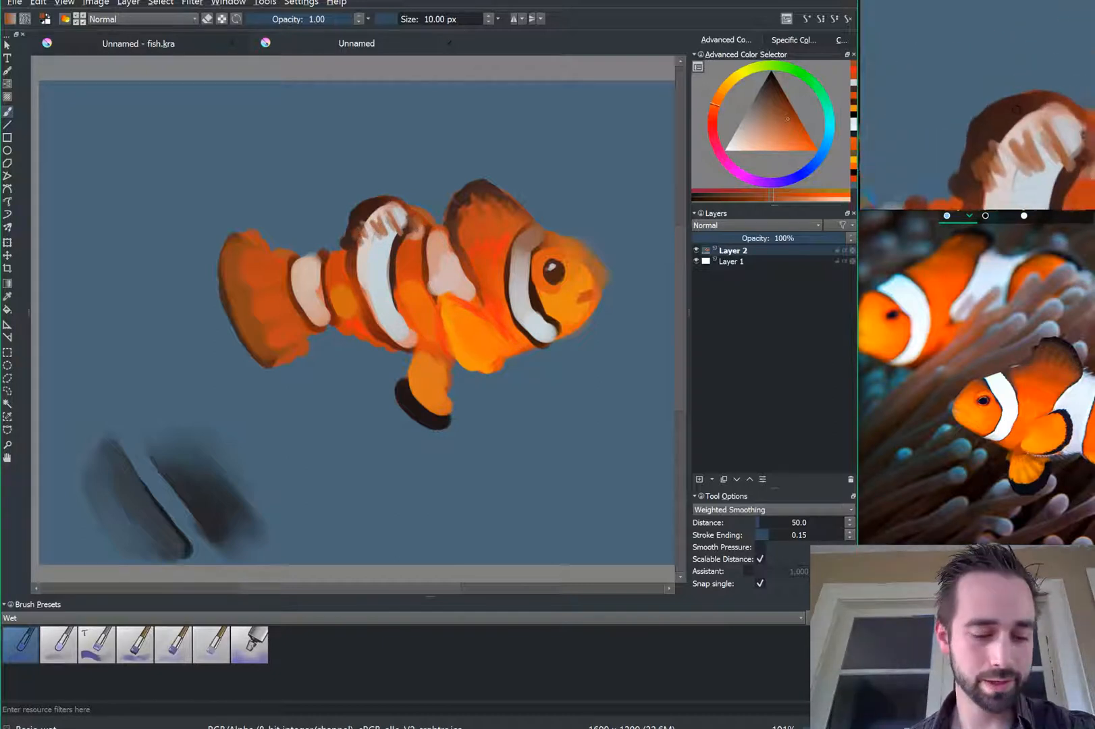
ctrl+click(471, 225)
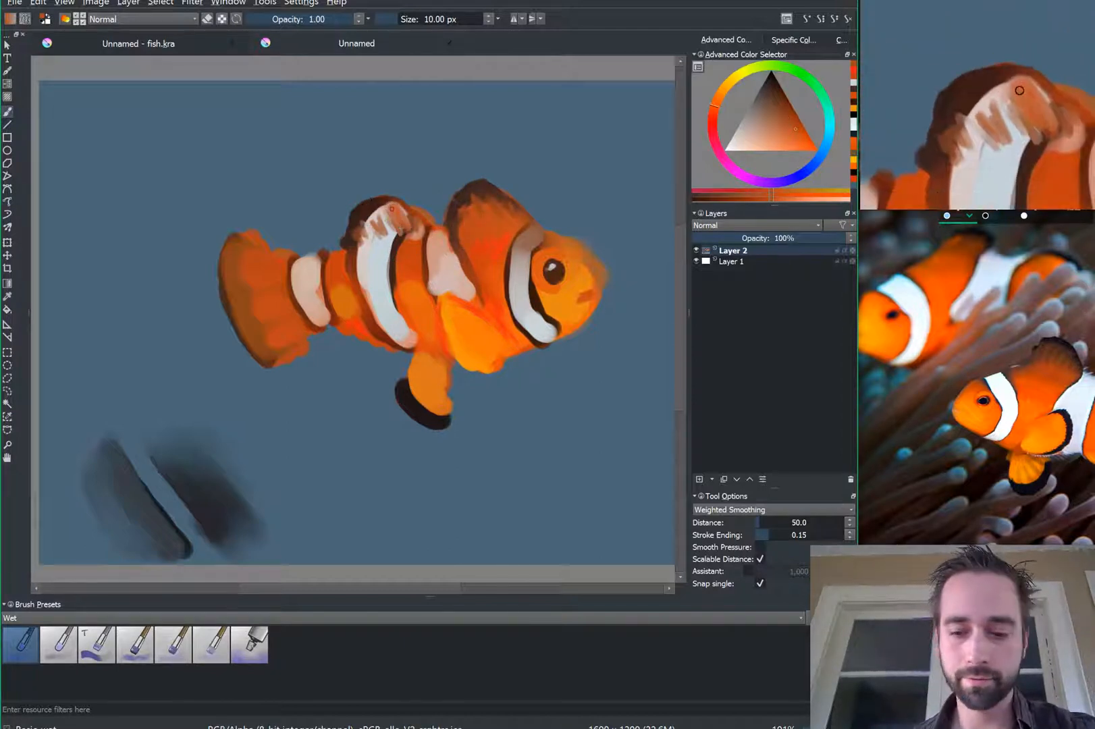
key(bracketright)
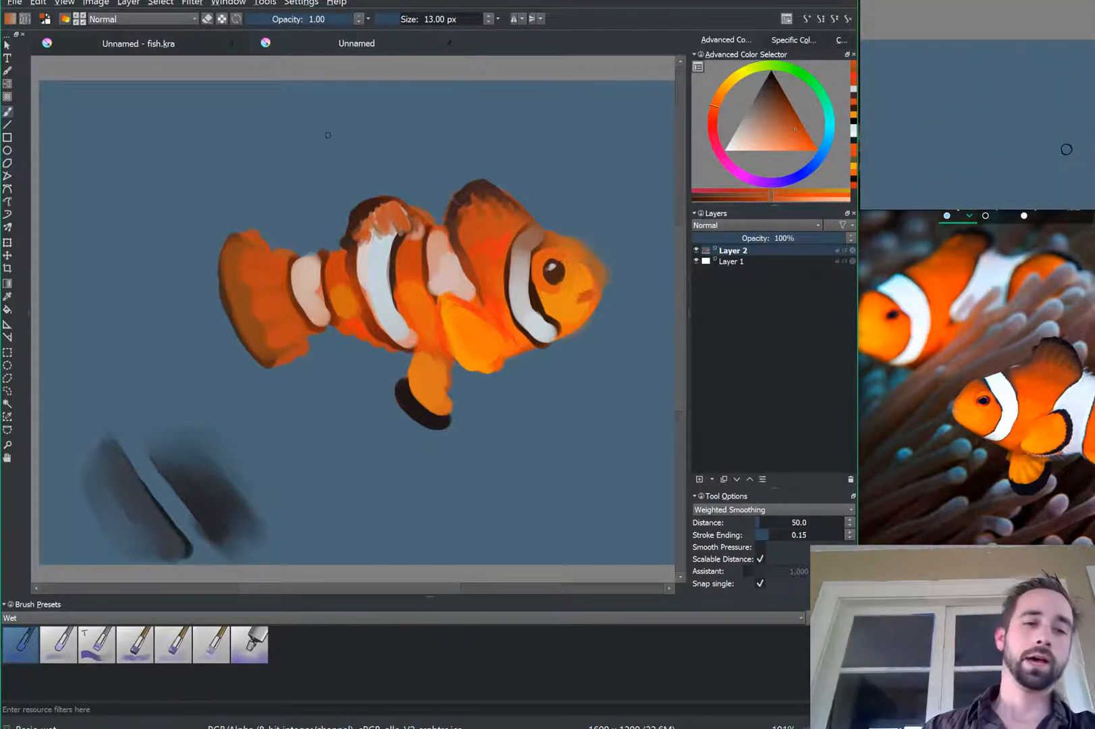
click(51, 639)
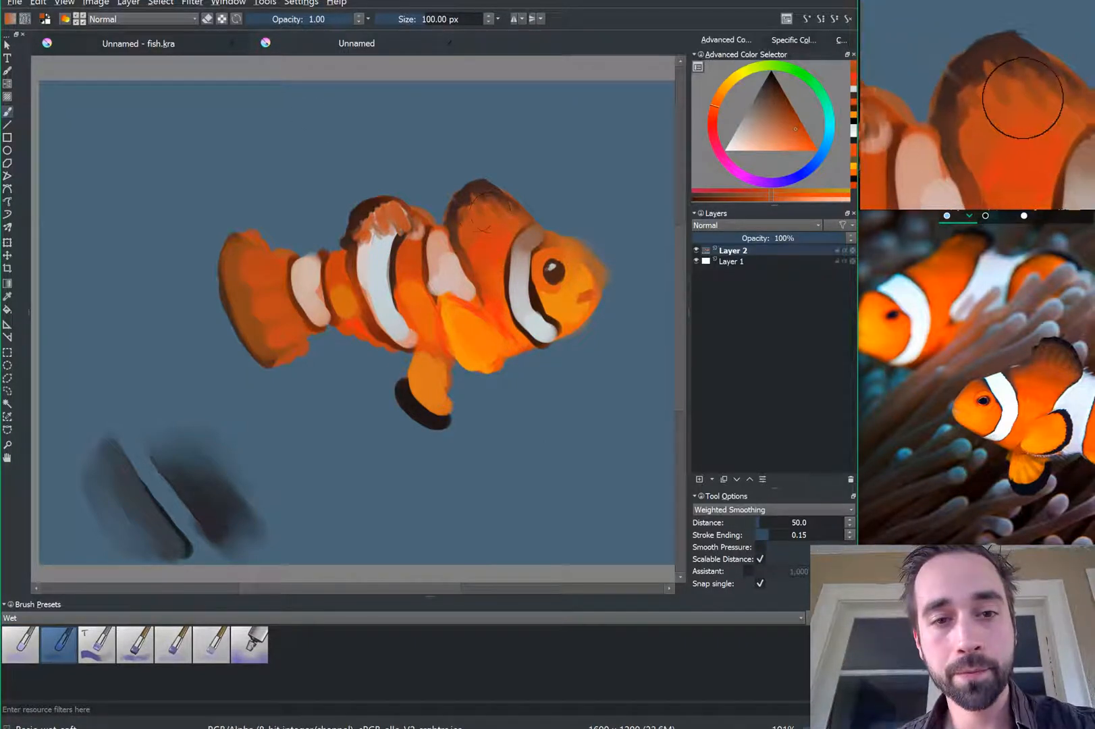
Step: Blend dark streaks on the dorsal fin, second stripe top and between-stripe patch into smooth orange
drag(483, 210, 505, 209)
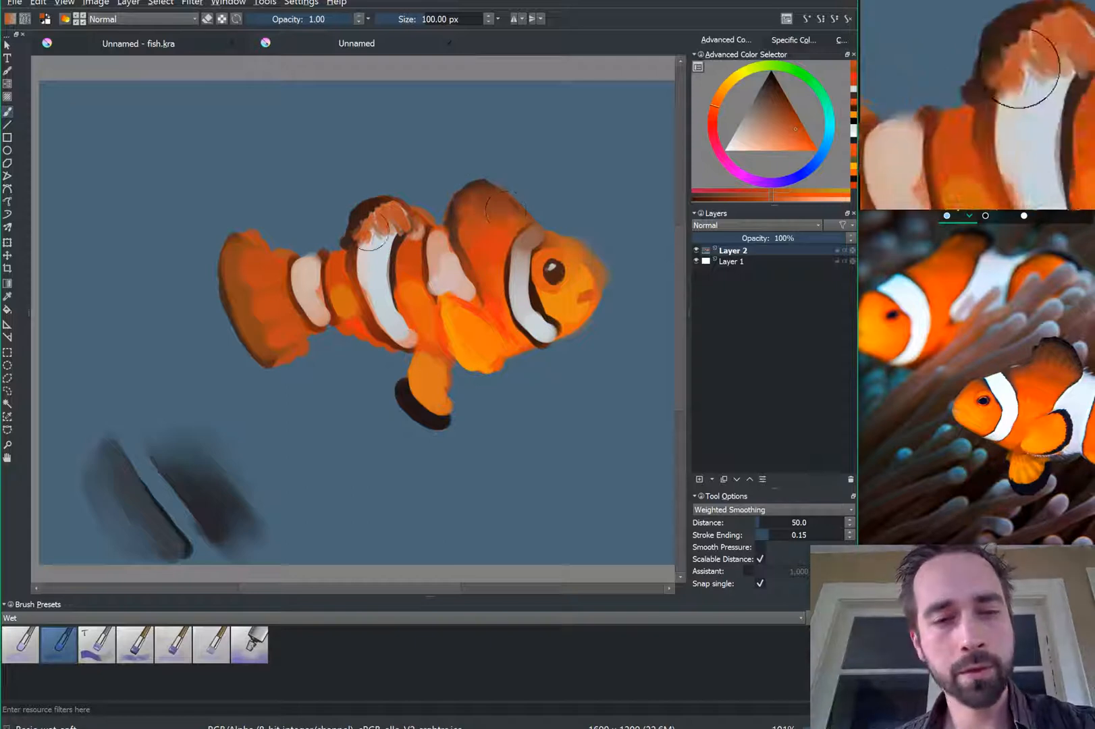
mouse_move(371, 234)
mouse_down()
mouse_move(380, 216)
mouse_move(373, 227)
mouse_up()
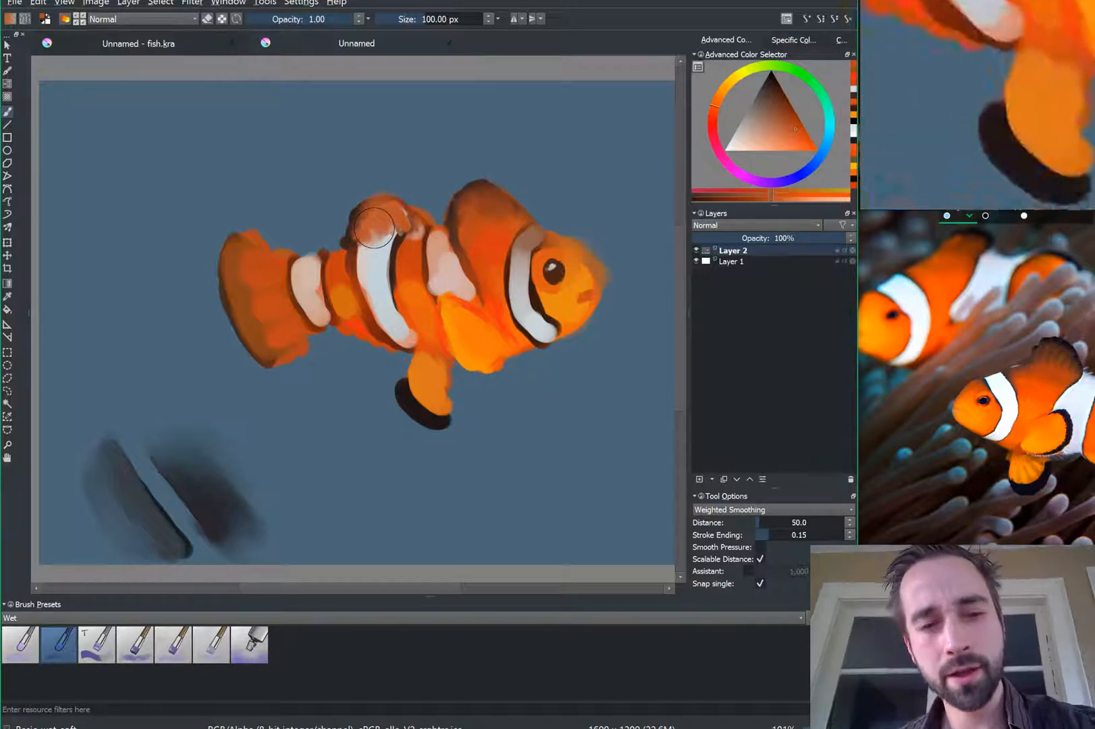
mouse_move(414, 289)
mouse_down()
mouse_move(418, 315)
mouse_move(421, 288)
mouse_up()
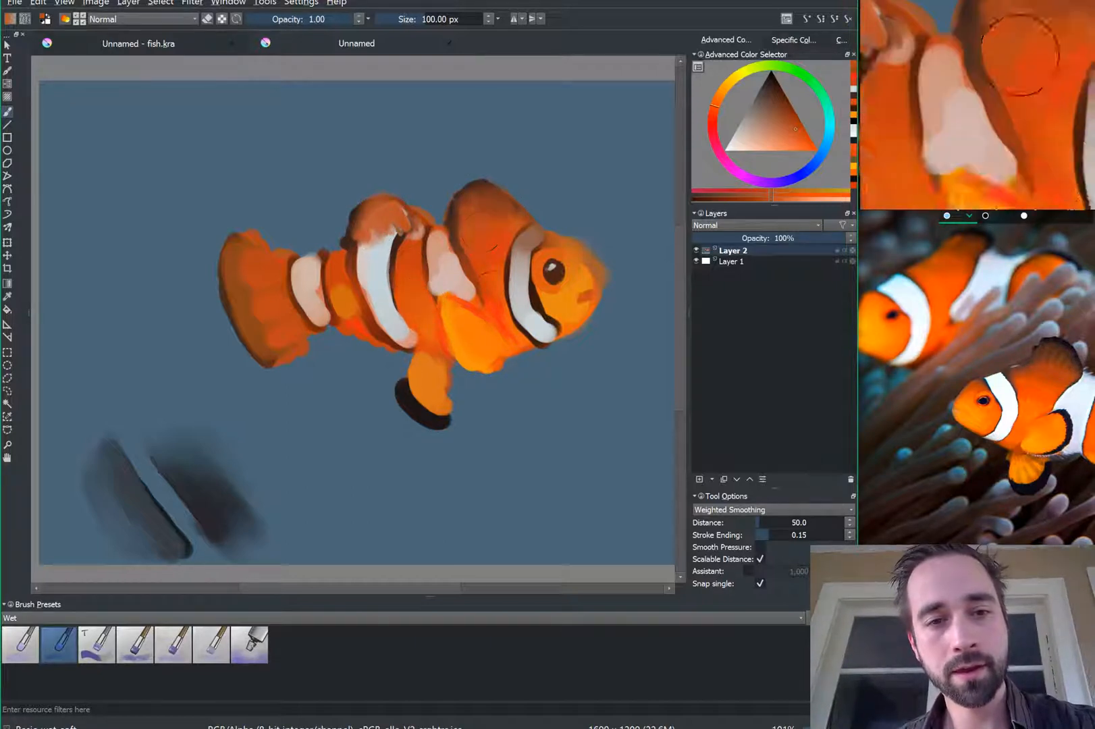
key(bracketleft)
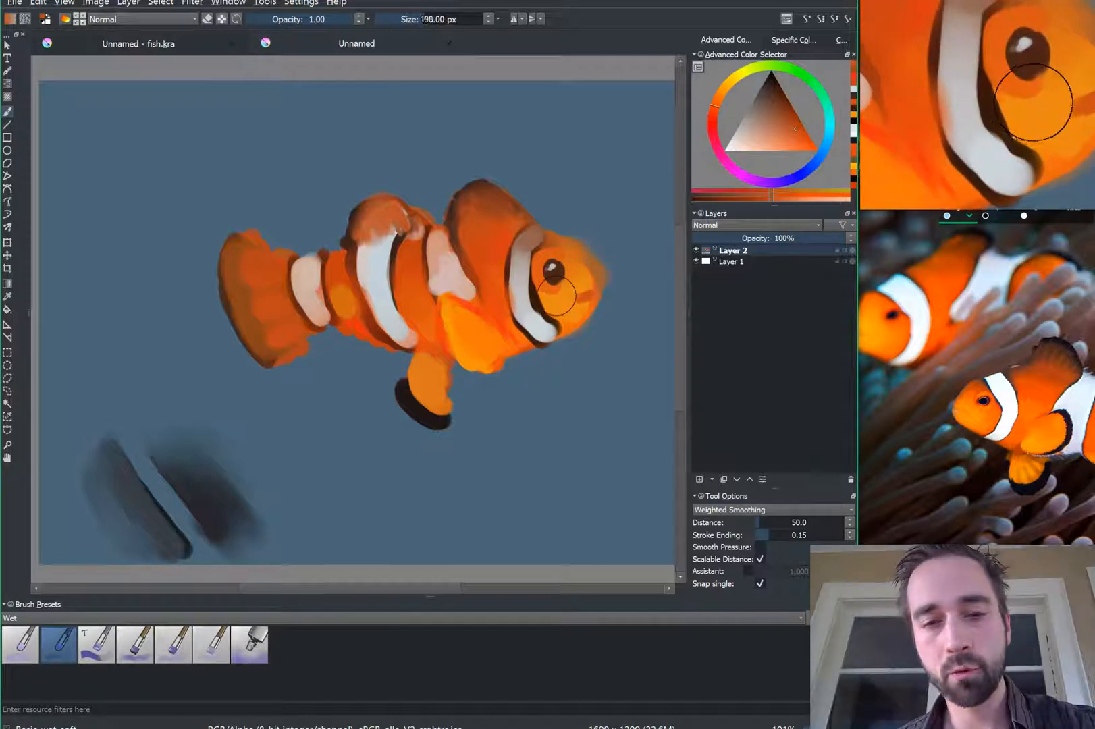
key(bracketleft)
key(bracketleft)
key(bracketleft)
key(bracketleft)
key(bracketleft)
key(bracketleft)
key(bracketleft)
key(bracketleft)
key(bracketleft)
key(bracketleft)
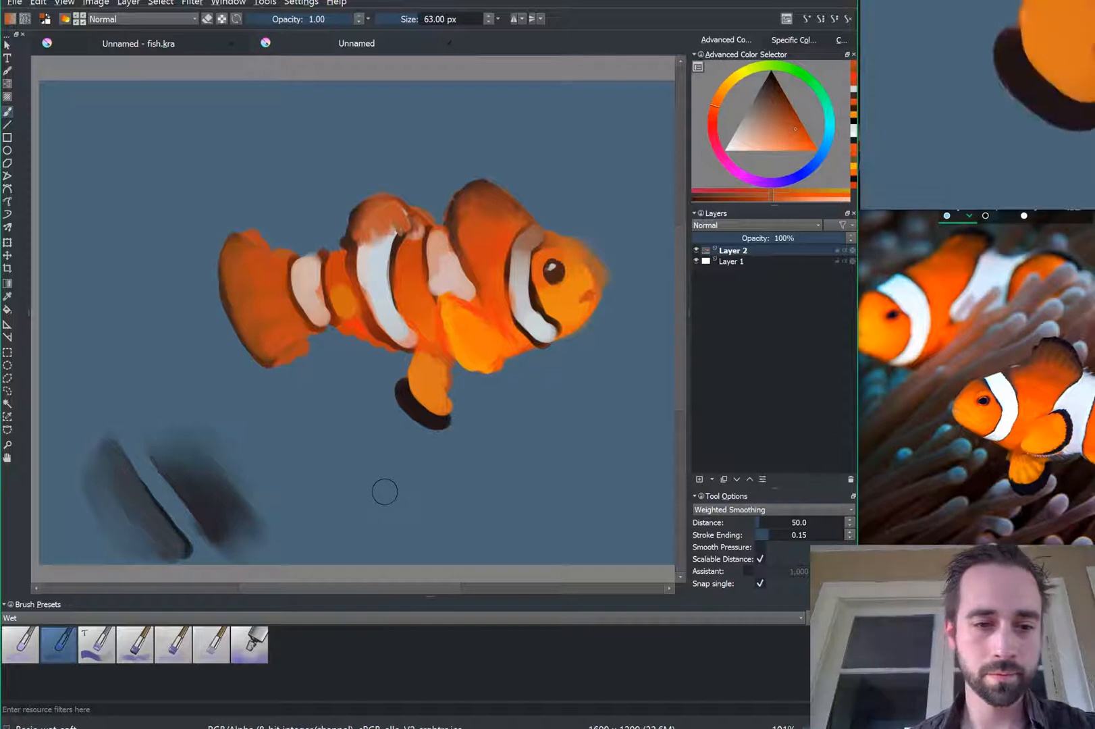
key(/)
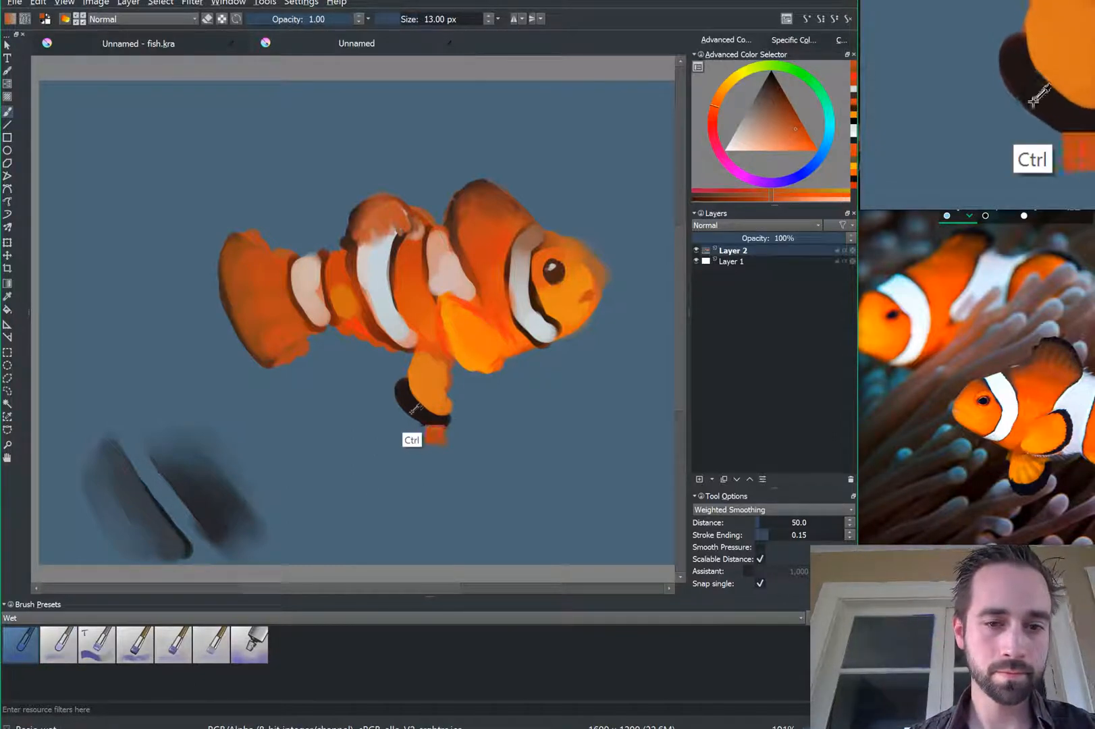
Step: Darken the tail's outer edge with near-black sampled from the fin and smudge it into the background
ctrl+click(415, 414)
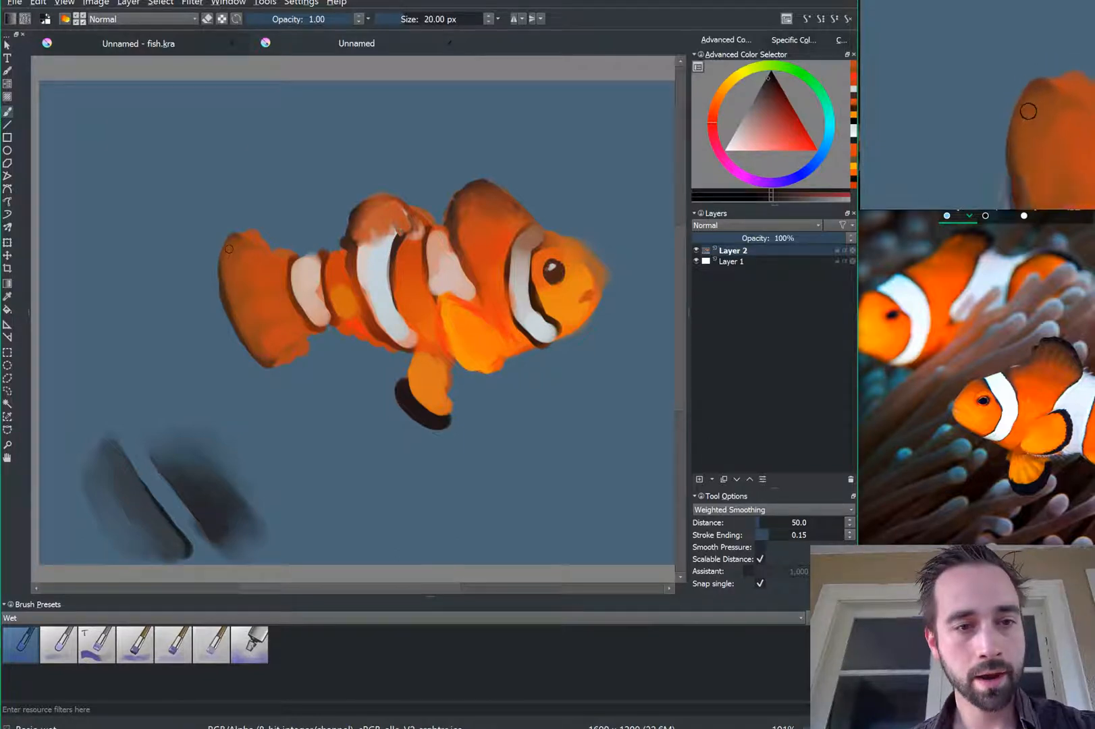
mouse_move(225, 267)
mouse_down()
mouse_move(242, 338)
mouse_move(280, 374)
mouse_move(252, 336)
mouse_move(228, 263)
mouse_up()
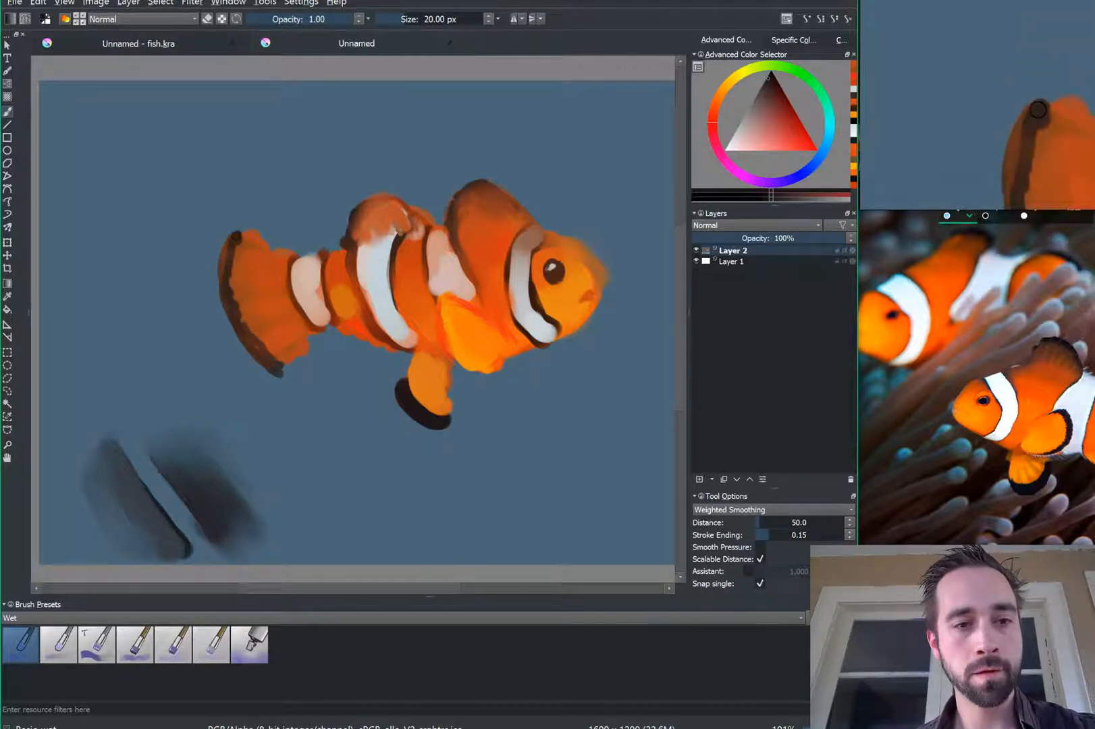
key(ctrl)
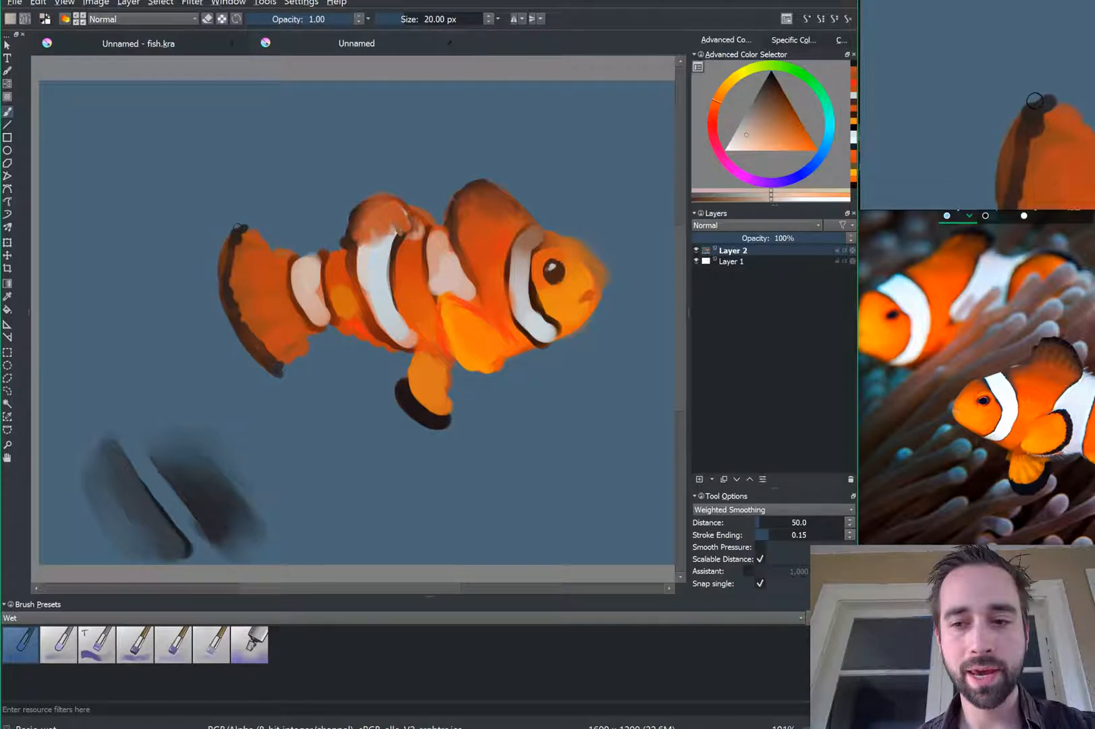
mouse_move(237, 228)
mouse_down()
mouse_move(214, 279)
mouse_move(223, 318)
mouse_move(270, 381)
mouse_move(289, 385)
mouse_up()
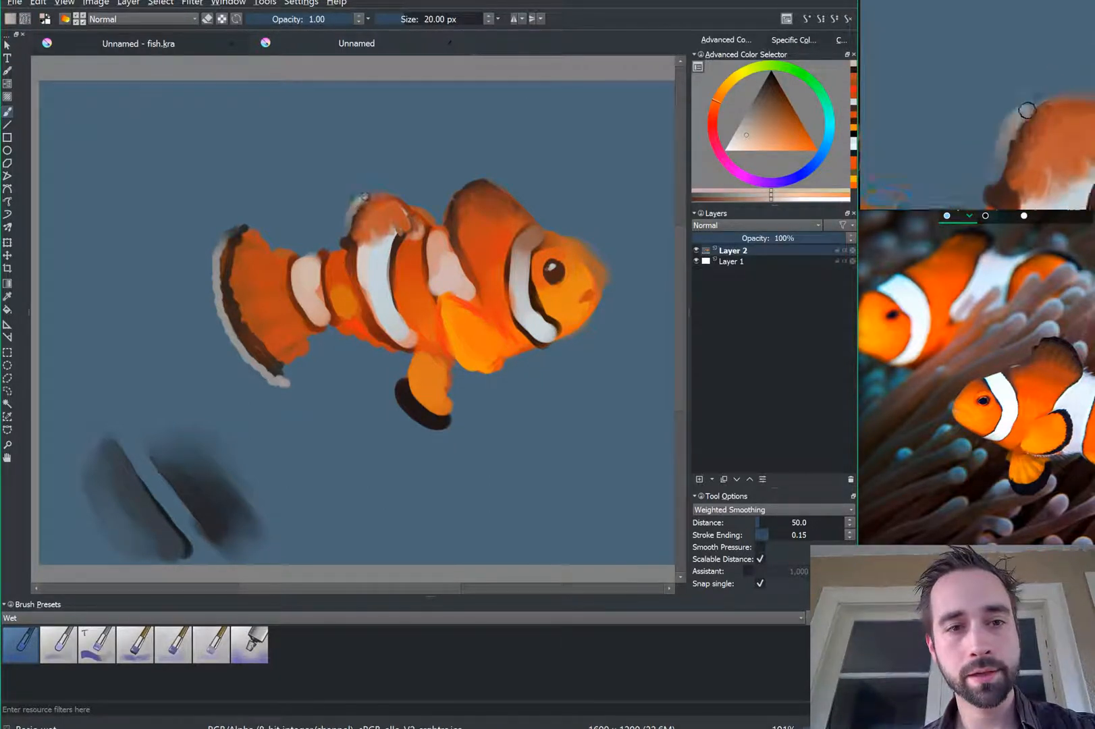
Step: Paint a pale rim light along the dorsal fin, back and under the pectoral fin
mouse_move(352, 211)
mouse_down()
mouse_move(396, 195)
mouse_move(418, 219)
mouse_move(344, 242)
mouse_up()
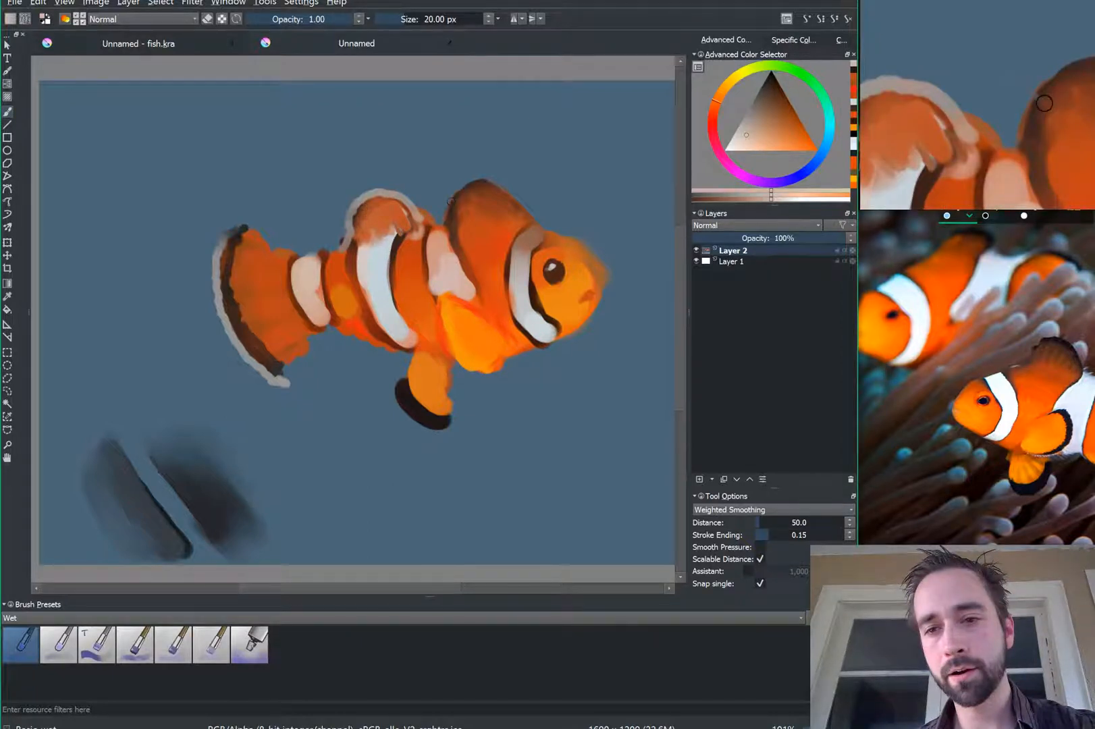
drag(445, 223, 447, 199)
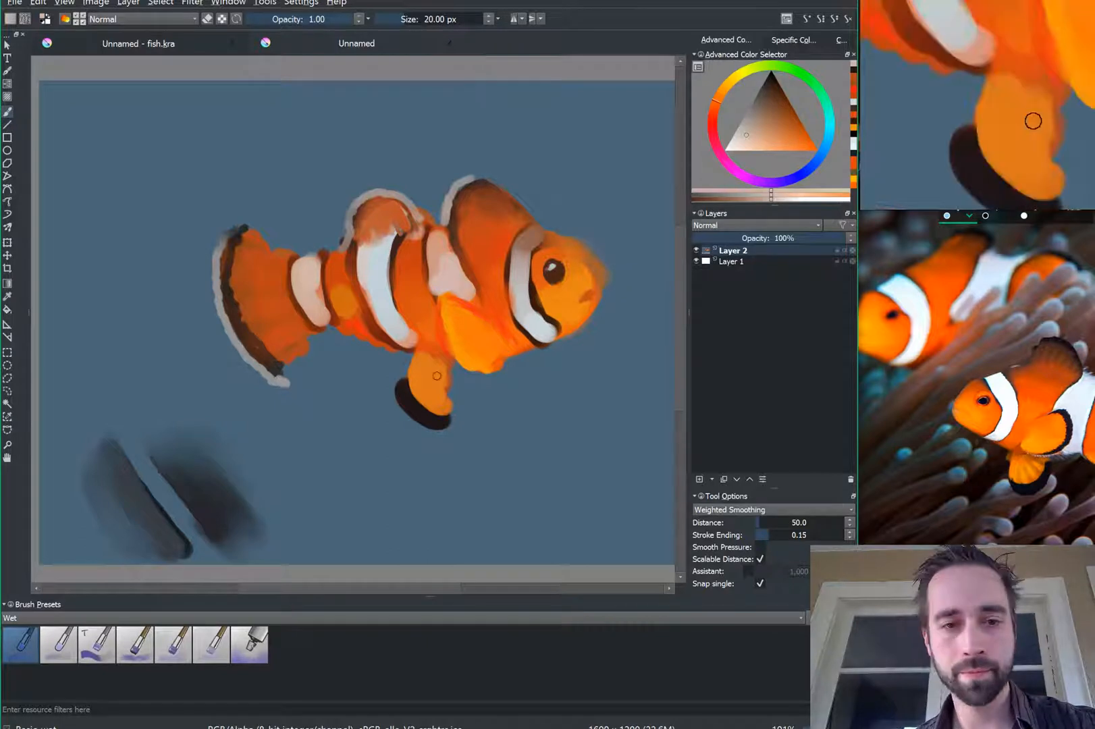
drag(466, 376, 484, 375)
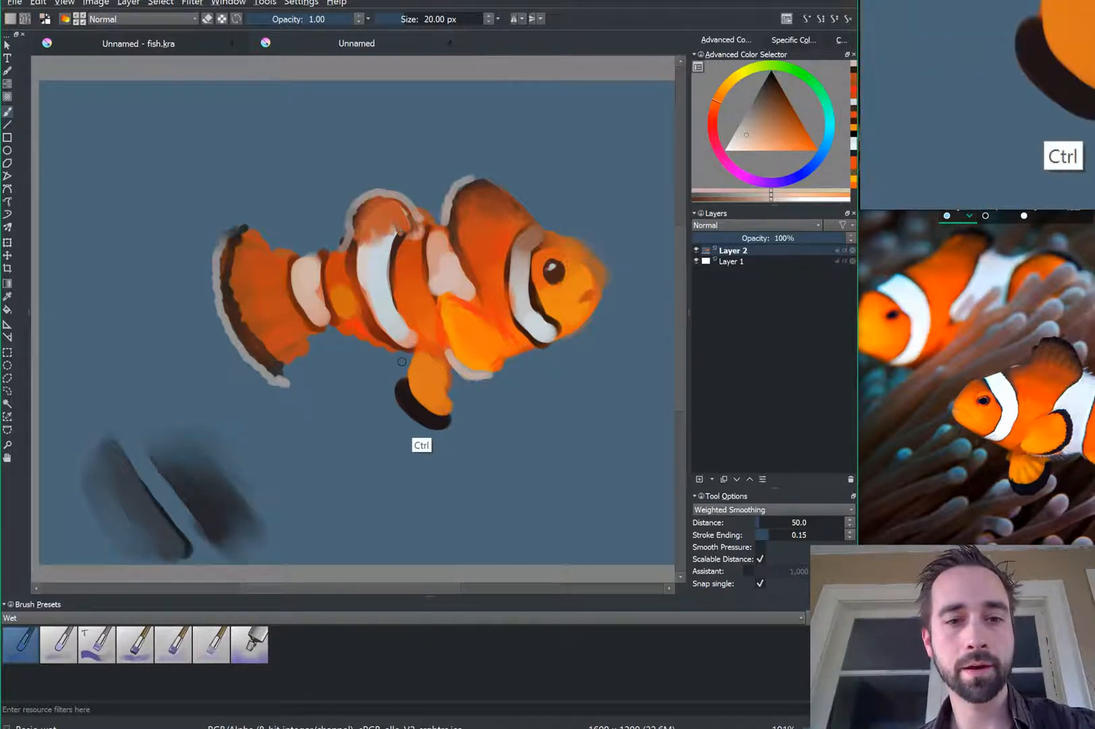
ctrl+click(411, 400)
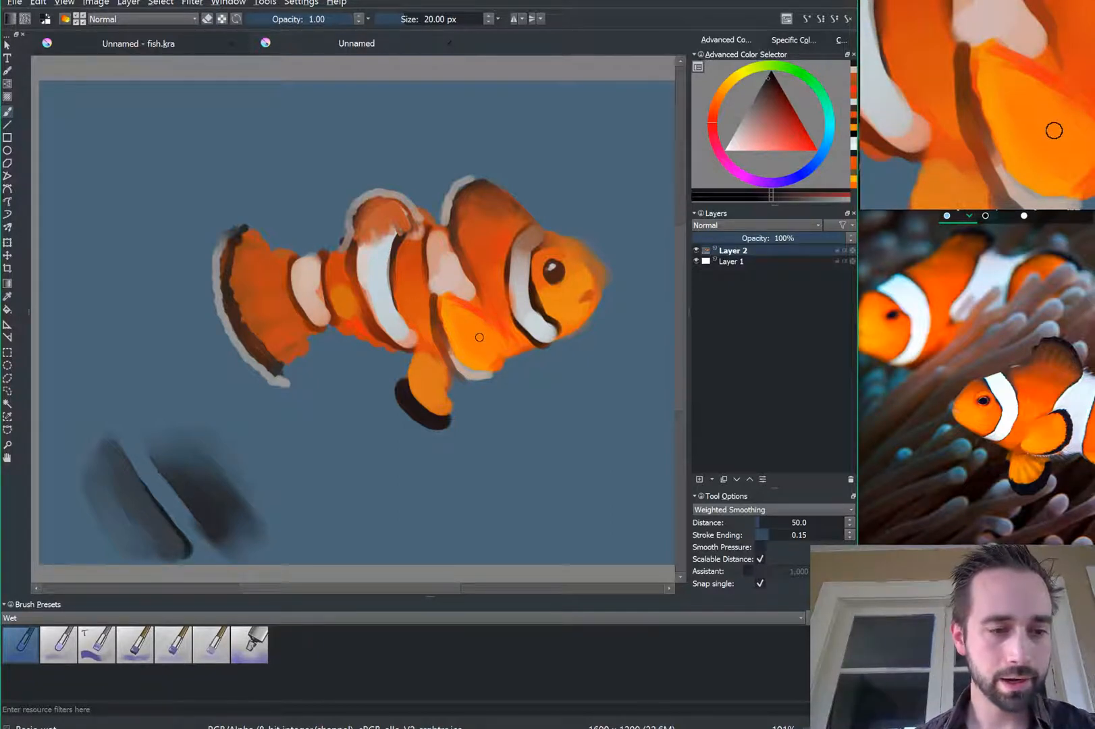
click(97, 644)
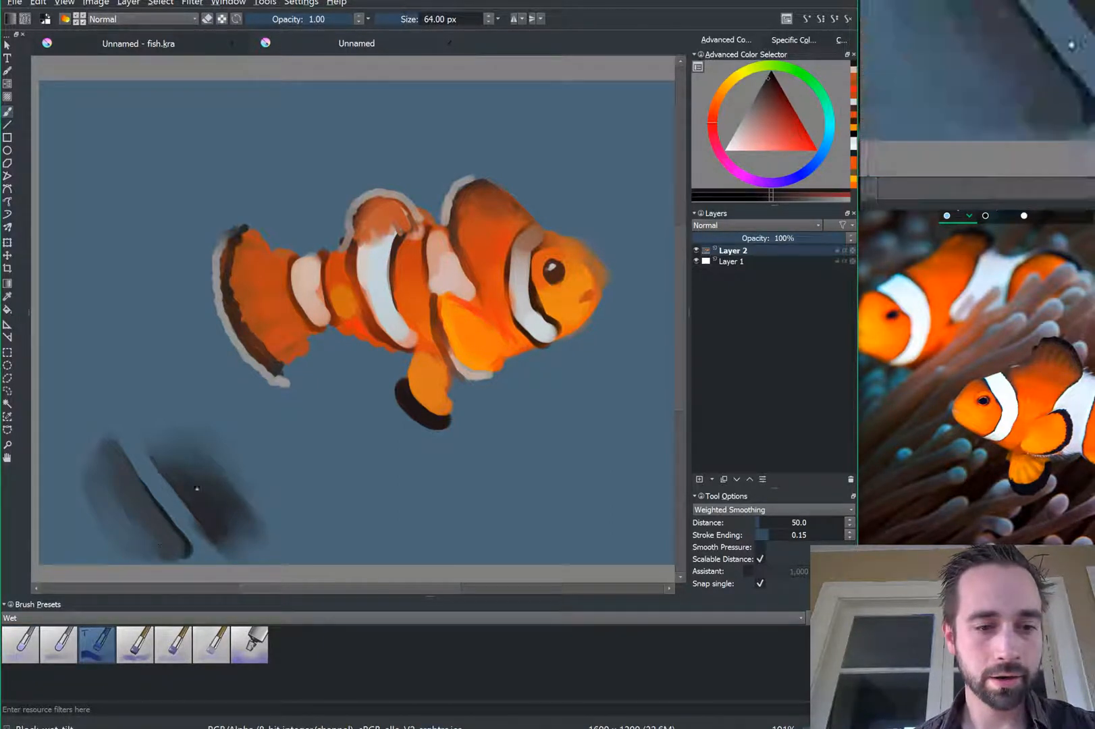
Step: Undo a test Block wet tilt stroke, sample the blue-grey background, and return to the first Wet brush
mouse_move(345, 451)
mouse_down()
mouse_move(302, 418)
mouse_move(349, 402)
mouse_move(399, 432)
mouse_move(371, 439)
mouse_up()
key(ctrl+z)
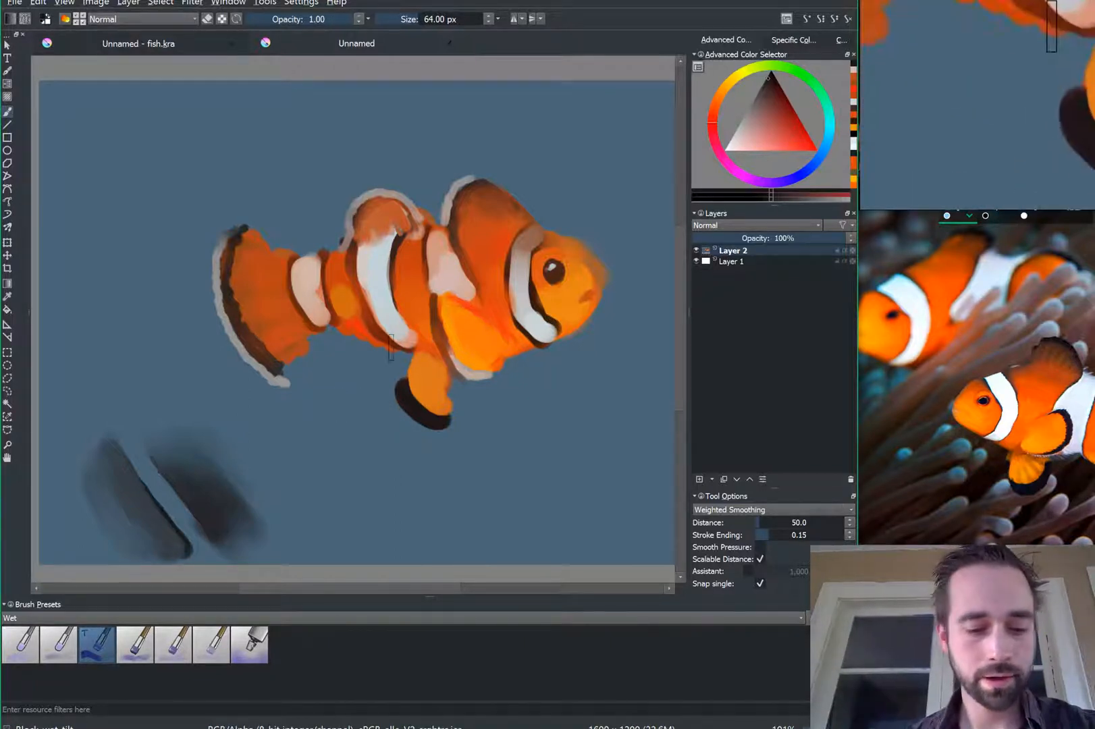
key(ctrl)
ctrl+click(354, 398)
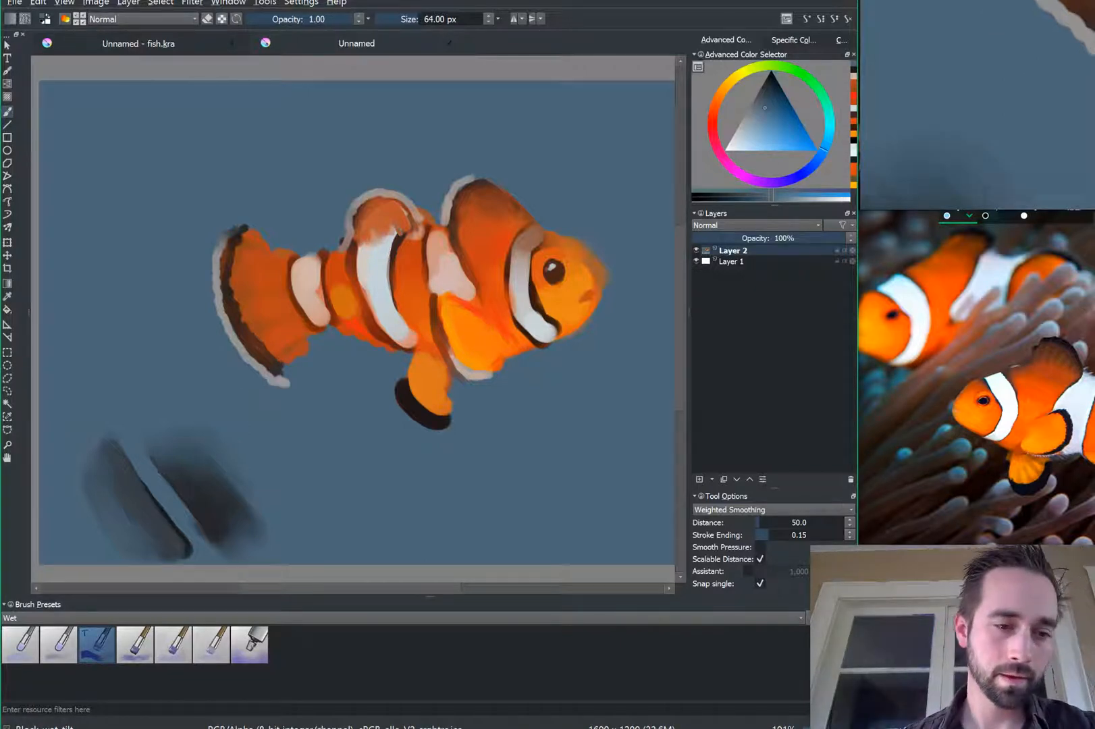
click(19, 644)
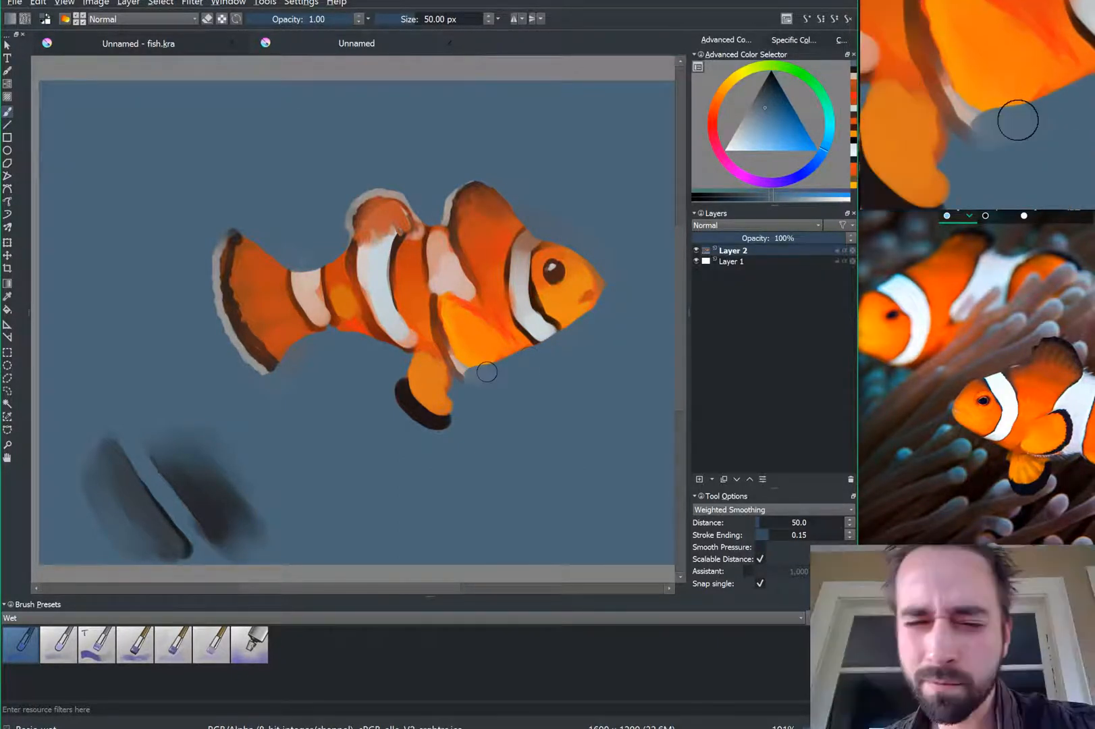
Step: Paint pale highlights from belly to chin and trim the pelvic fin's edge with background blue
mouse_move(487, 372)
mouse_down()
mouse_move(523, 380)
mouse_move(608, 294)
mouse_up()
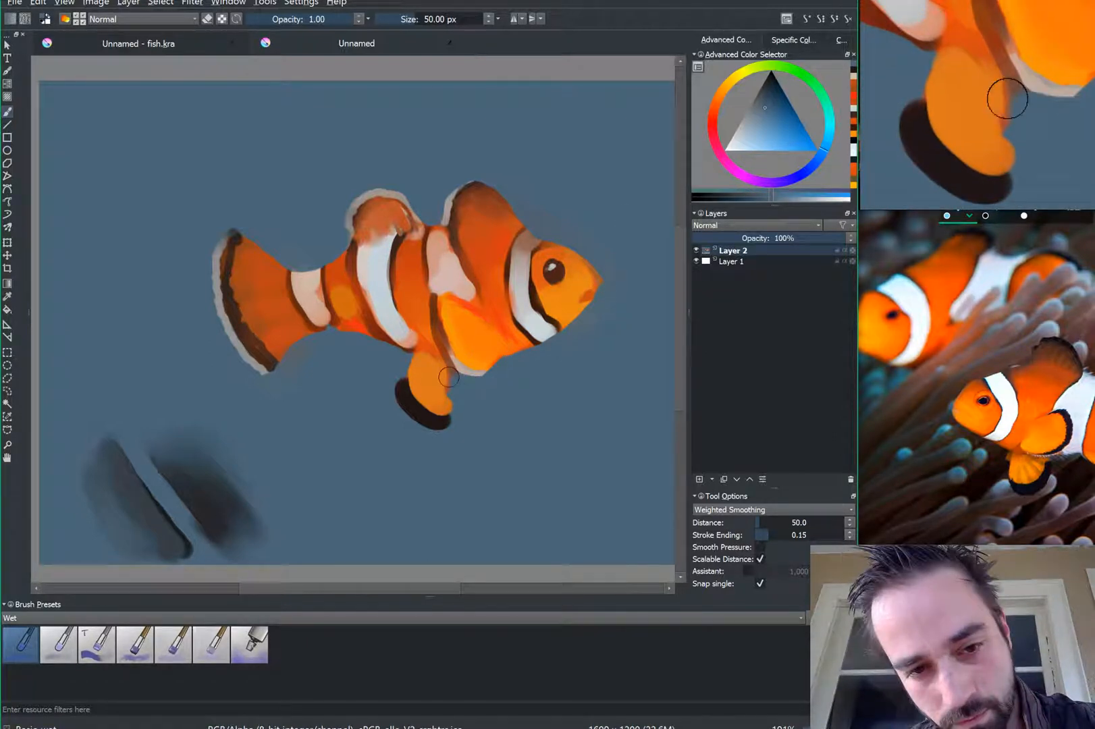
drag(457, 382, 454, 401)
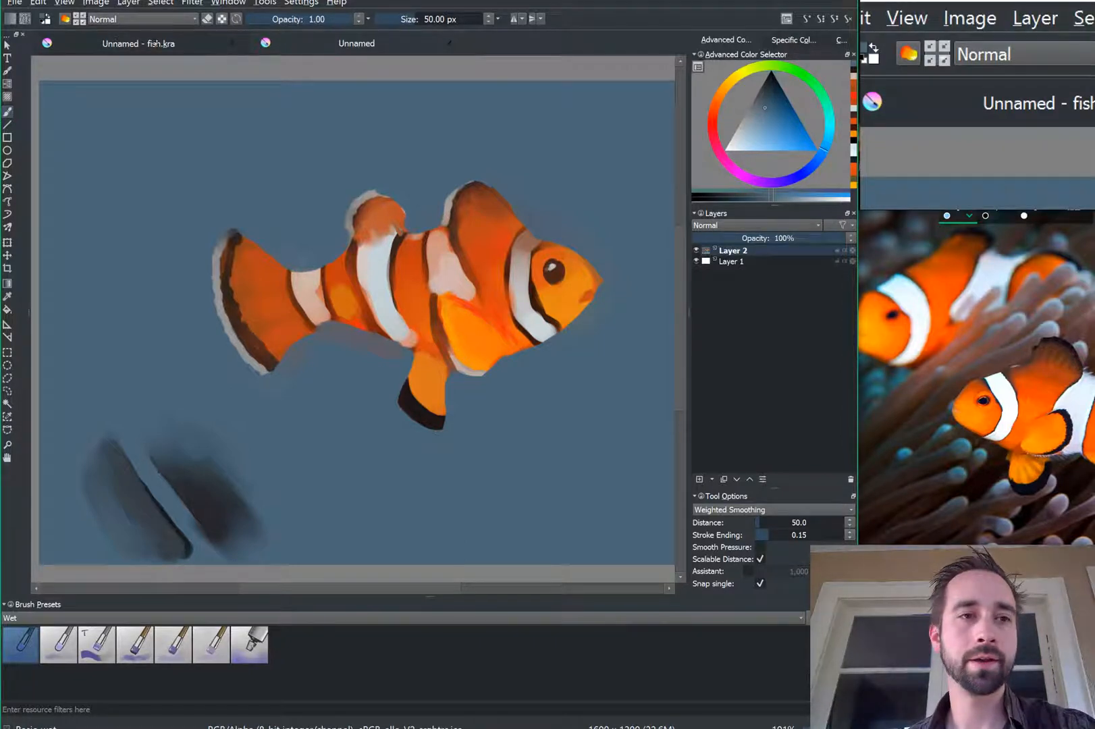
click(131, 39)
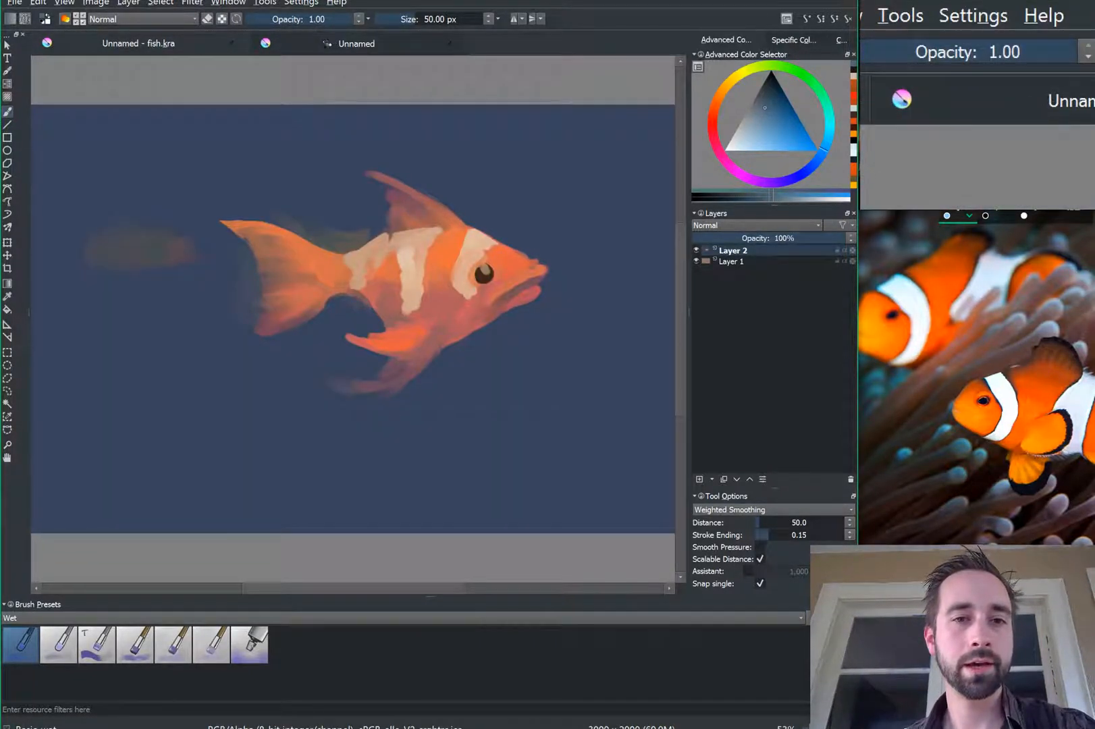
click(341, 44)
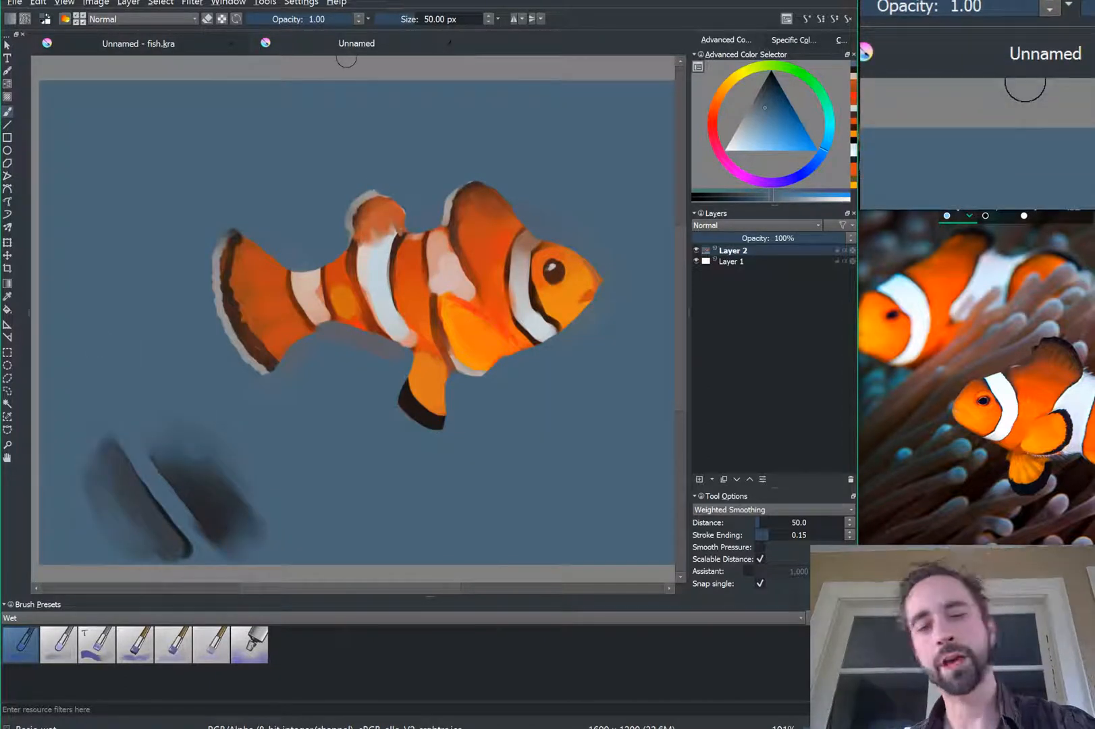